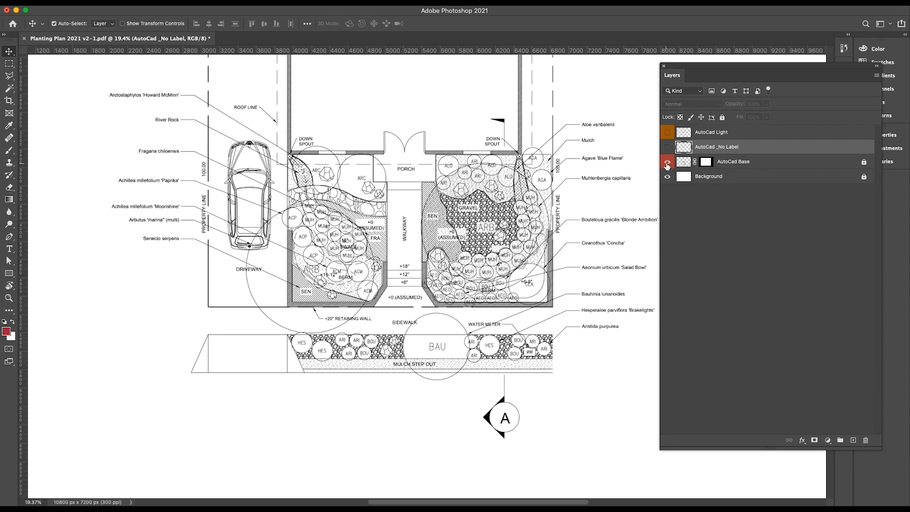
Compare the AutoCad Base, AutoCad _No Label and AutoCad Light layers by showing and hiding each one.
click(667, 163)
click(667, 147)
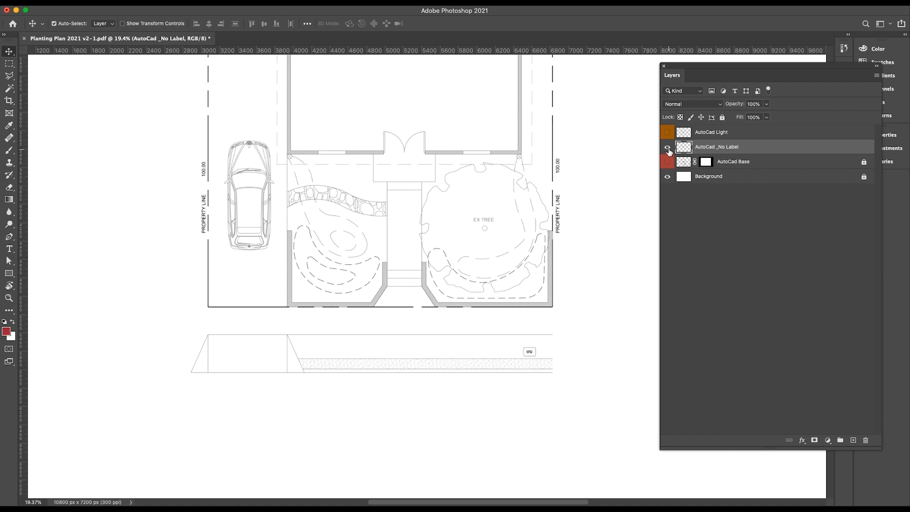
click(668, 148)
click(667, 134)
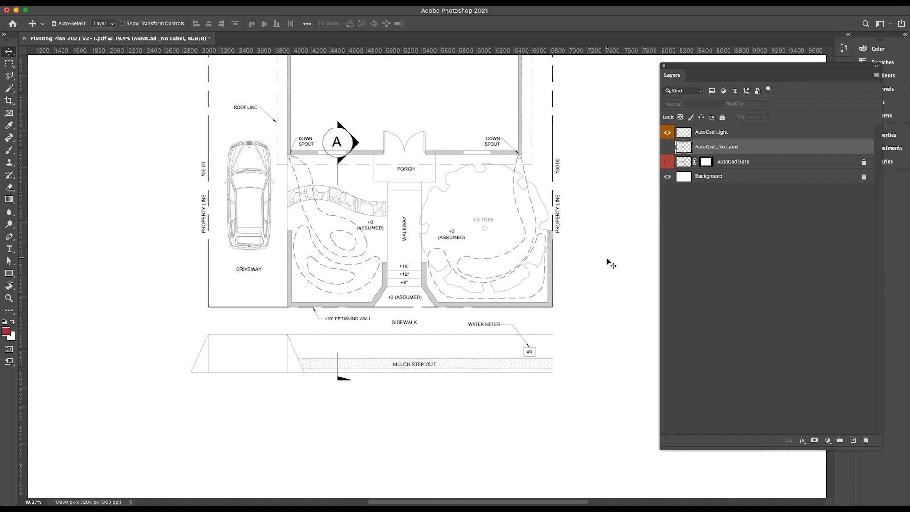
click(667, 133)
click(668, 148)
click(668, 148)
click(668, 163)
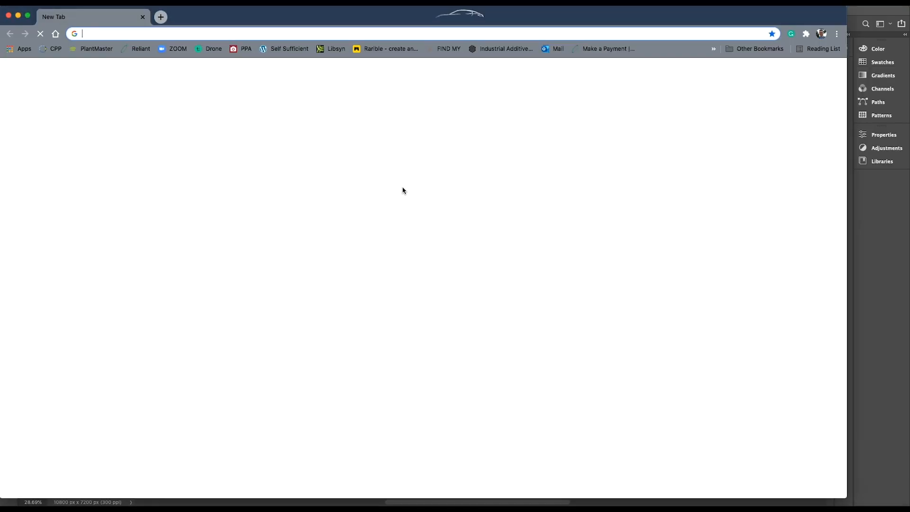
Switch to Chrome, search the web for mulch and open the Certified Wood Playground Bulk Mulch product page.
text(mulch)
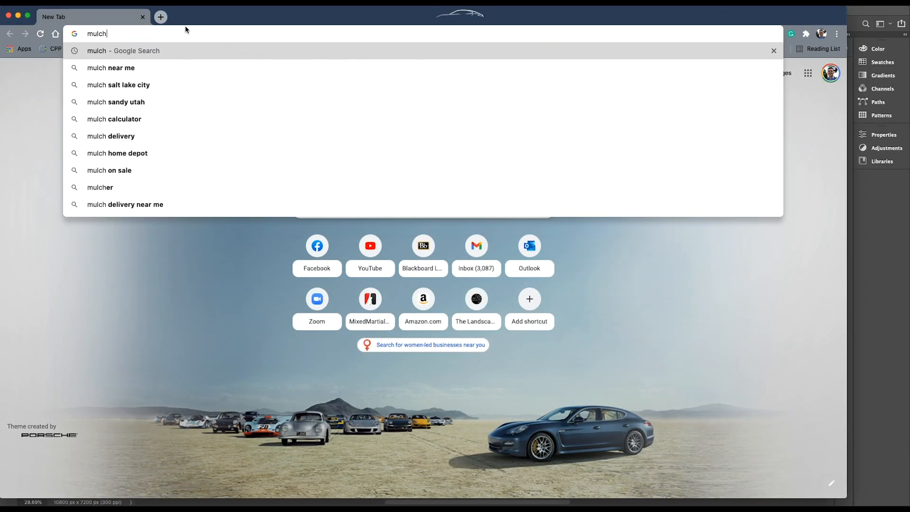
key(Return)
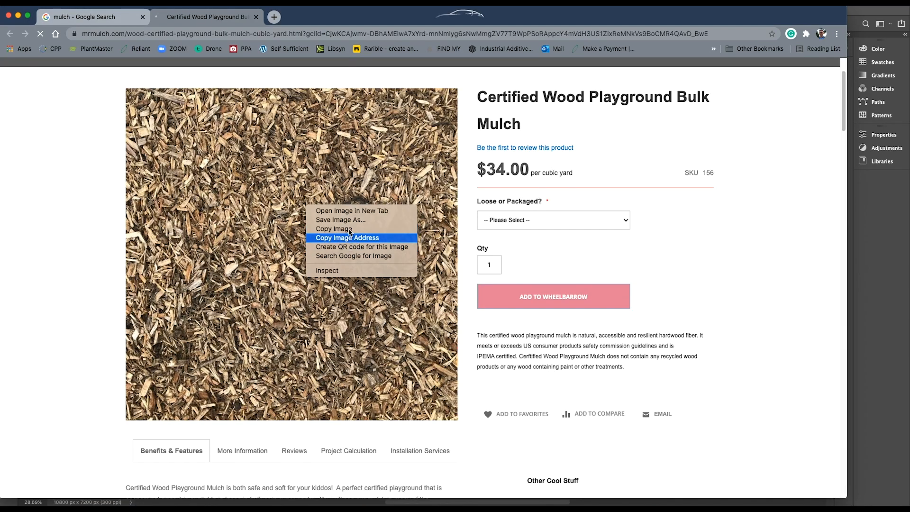
click(350, 236)
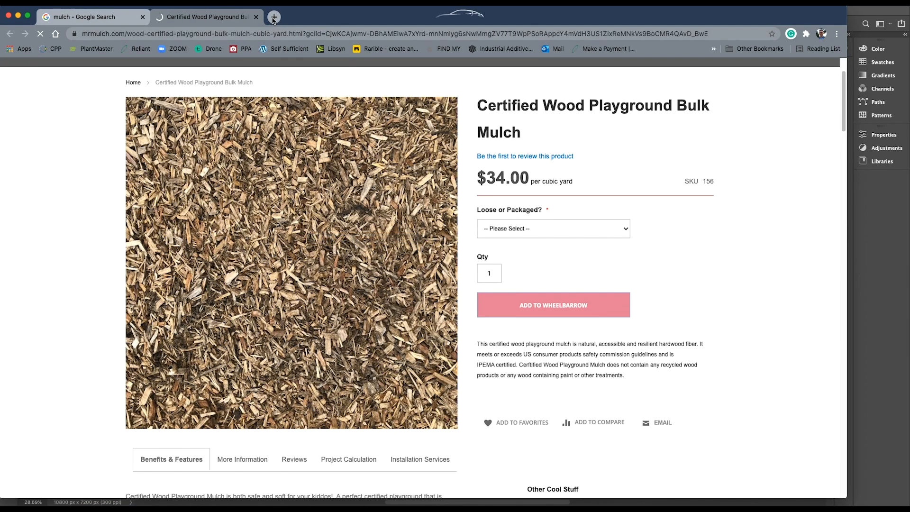
Open the product page's mulch image, img_7883.jpg, by its own address in a new browser tab.
key(super+t)
text(https://www.mrmulch.com/media/catalog/product/cache/ff1962115ba97ae518fda34a88282162/i/m/img_7883.jpg)
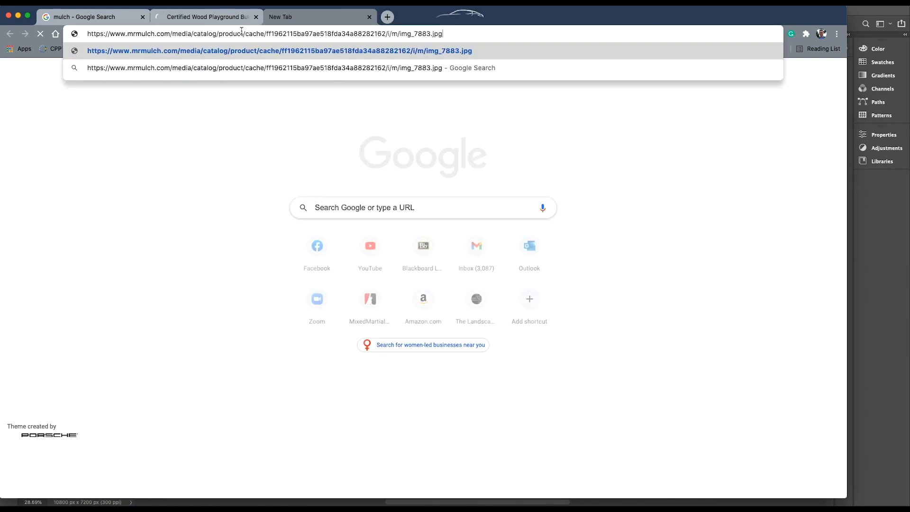
key(Return)
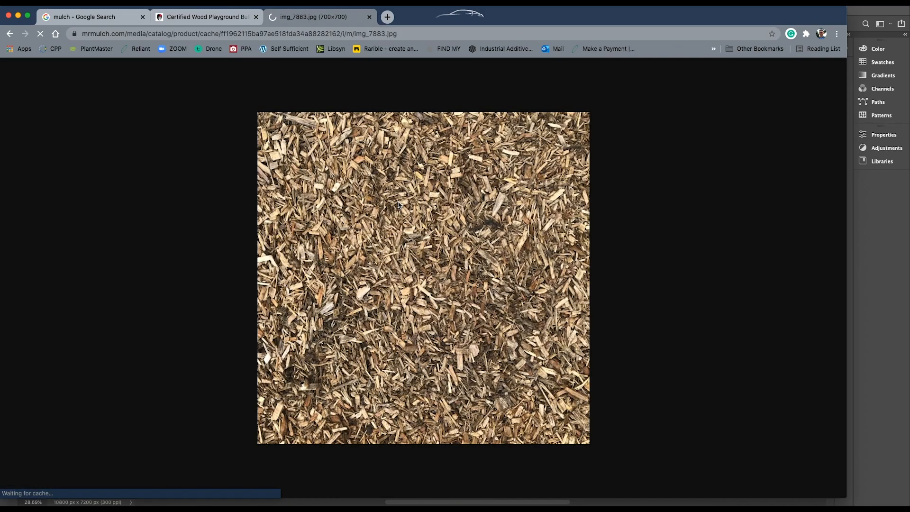
Start saving the mulch image as a JPEG and add a texture folder inside Illustrative Tutorial.
key(super+s)
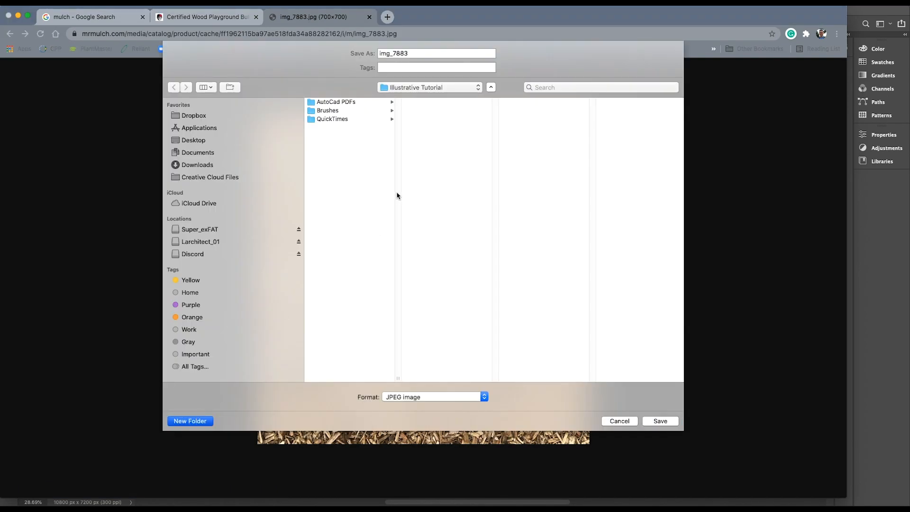
key(shift+super+n)
text(TEx)
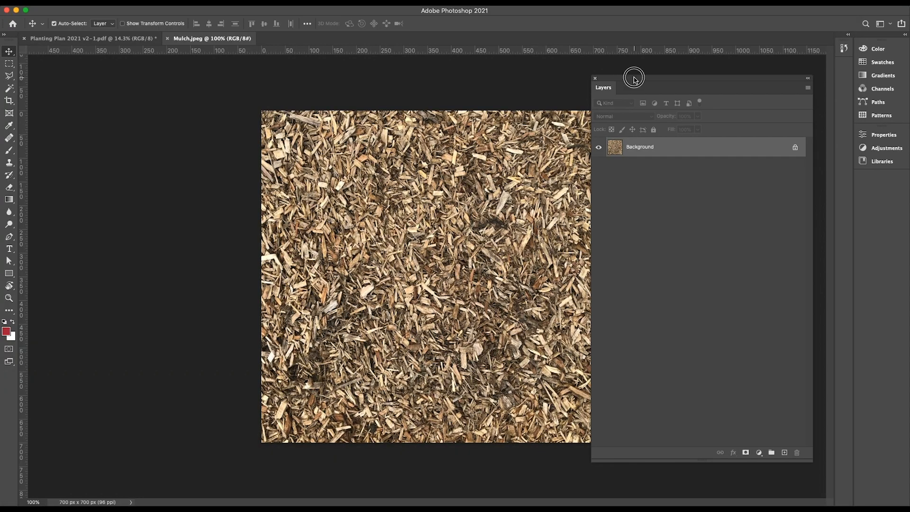
Define a pattern from the Mulch.jpeg image in Photoshop.
drag(633, 77, 673, 86)
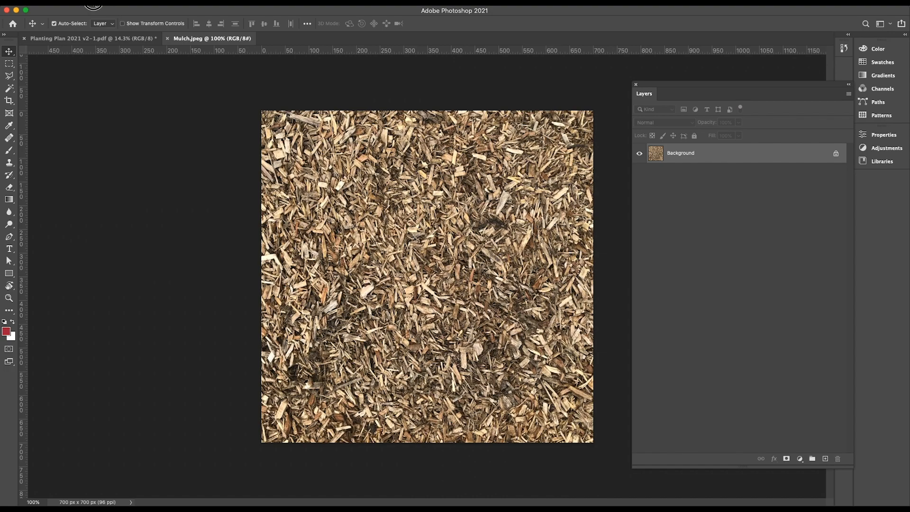
click(93, 1)
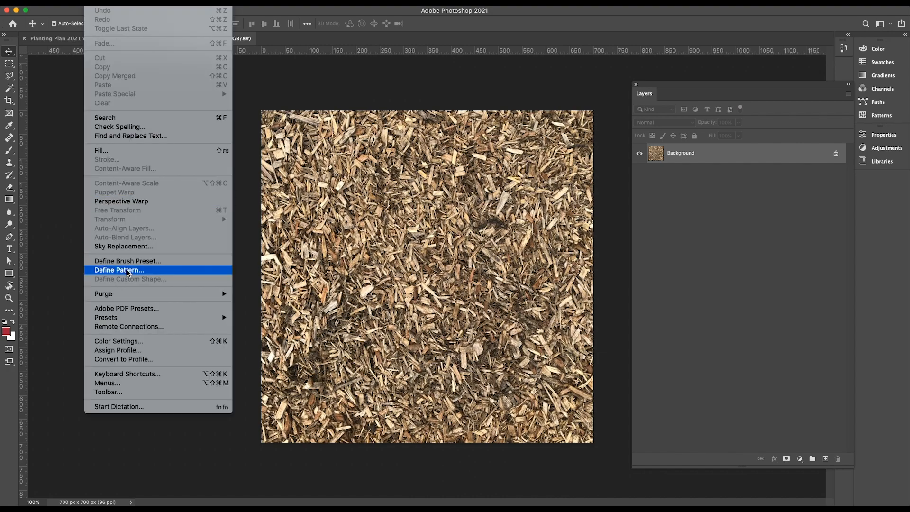
click(127, 270)
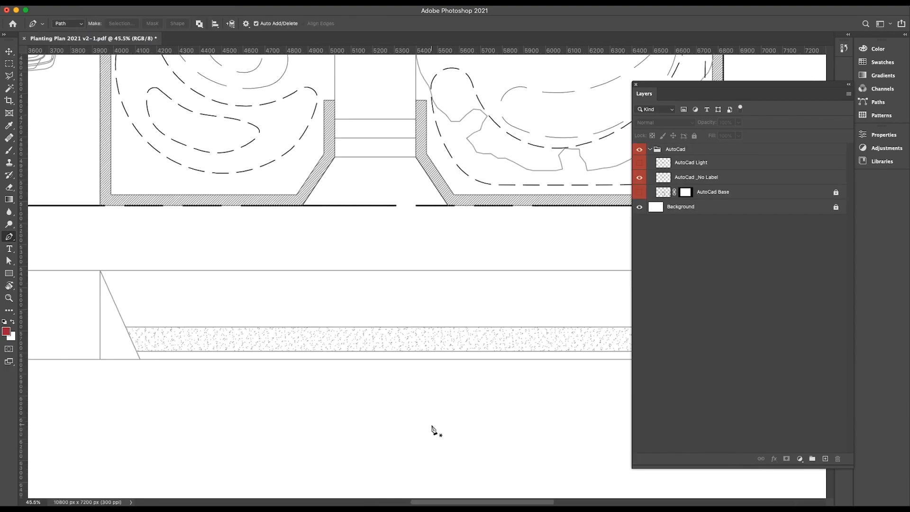
Trace the planting strip below the sidewalk with the Pen tool, from the driveway's slanted edge to the strip's far end.
scroll(140, 222, down, 5)
scroll(255, 255, up, 5)
click(253, 253)
scroll(253, 253, down, 5)
scroll(287, 321, up, 5)
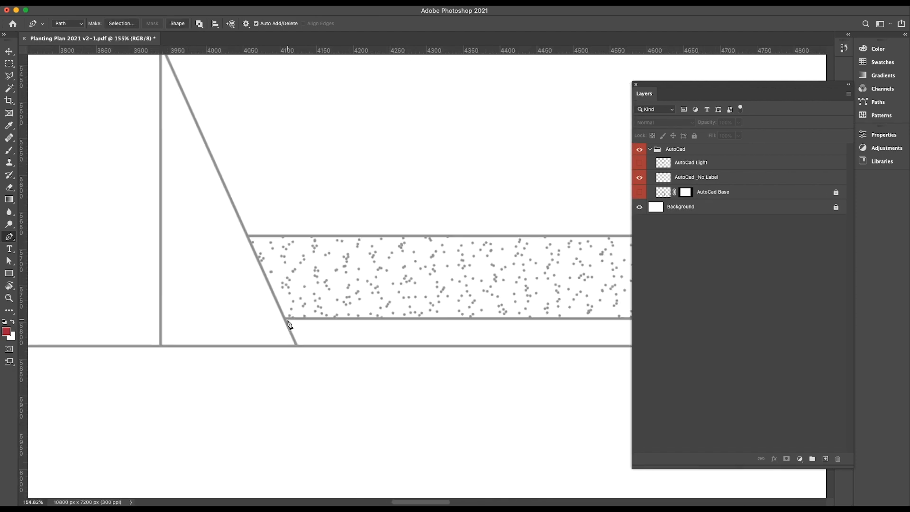
click(287, 318)
scroll(287, 320, down, 5)
scroll(508, 311, up, 5)
click(539, 421)
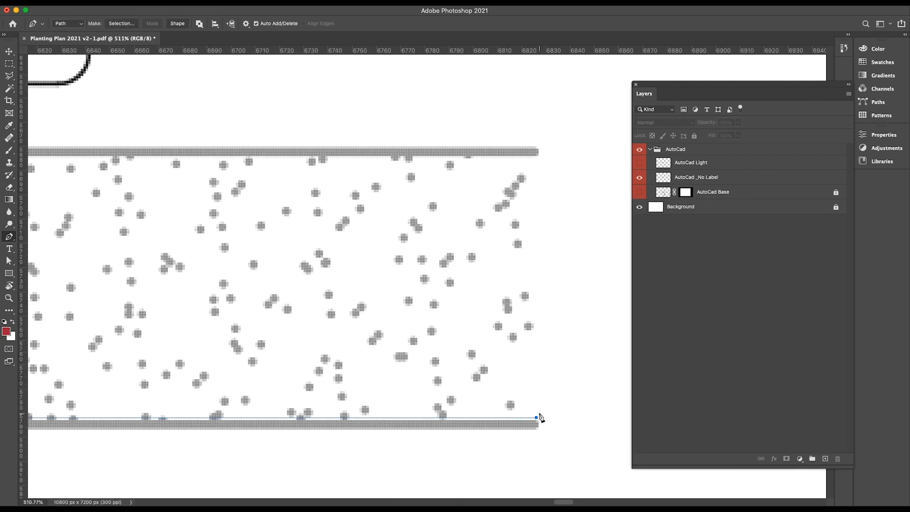
scroll(539, 421, down, 5)
scroll(538, 214, up, 5)
click(539, 206)
scroll(539, 206, down, 5)
scroll(151, 204, up, 5)
click(116, 245)
Trace the outlines of the two front-yard planting beds beside the walkway with the Pen tool.
scroll(116, 245, down, 5)
scroll(373, 240, up, 5)
click(212, 240)
scroll(212, 239, down, 5)
scroll(298, 247, up, 5)
scroll(304, 376, up, 3)
click(477, 376)
scroll(478, 376, down, 5)
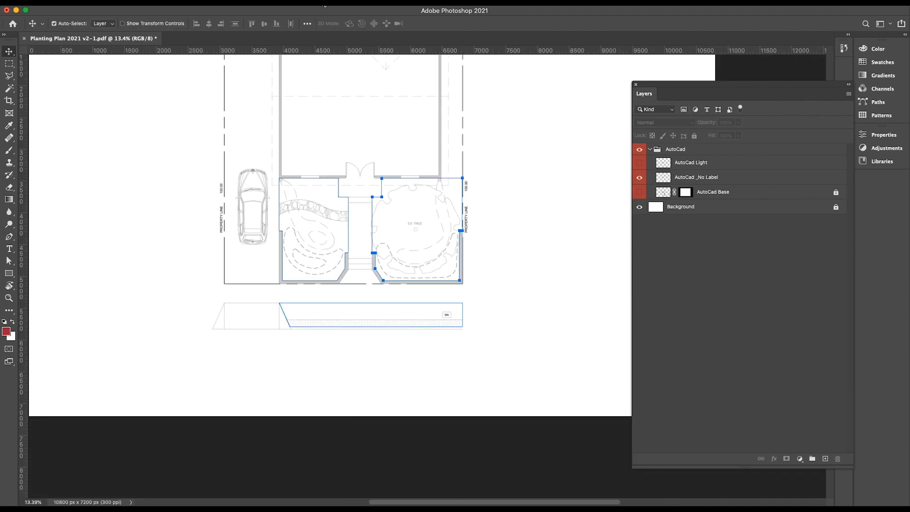
Display the paths and save the work path under the name Mulch.
click(323, 5)
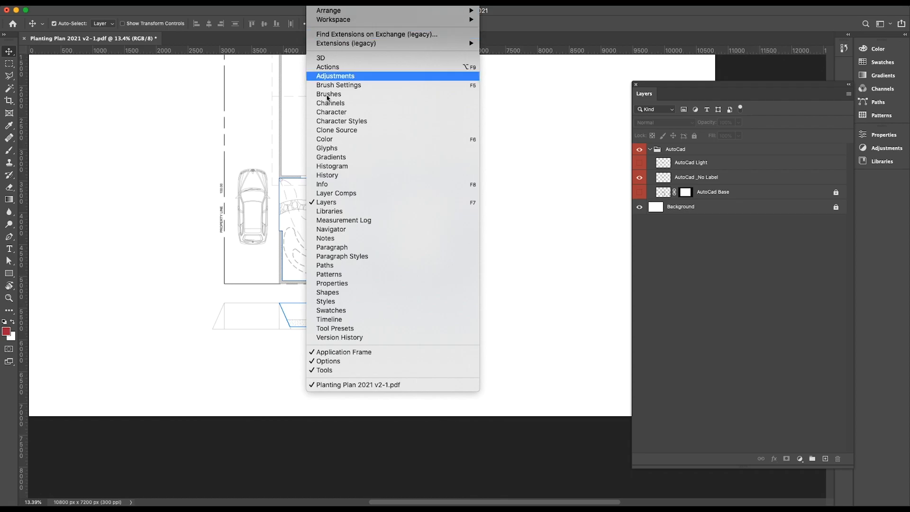
click(334, 266)
click(670, 58)
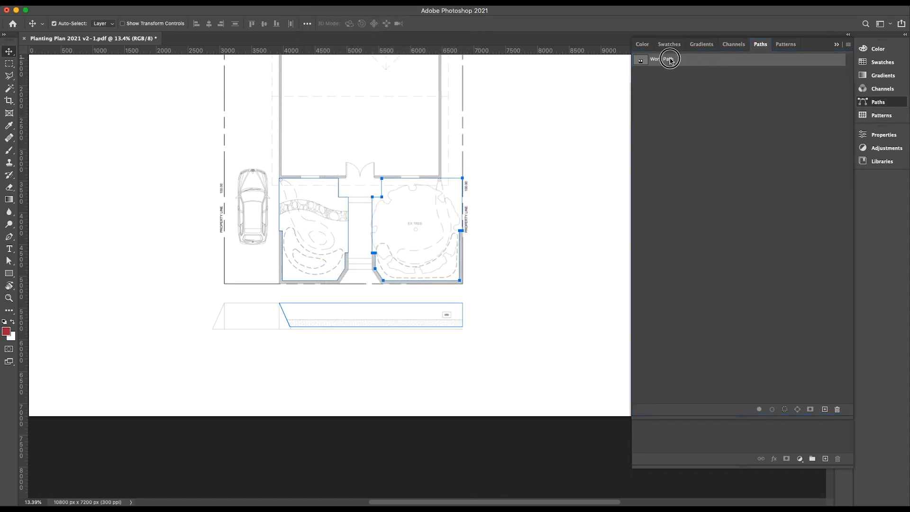
double_click(670, 59)
text(Muclh)
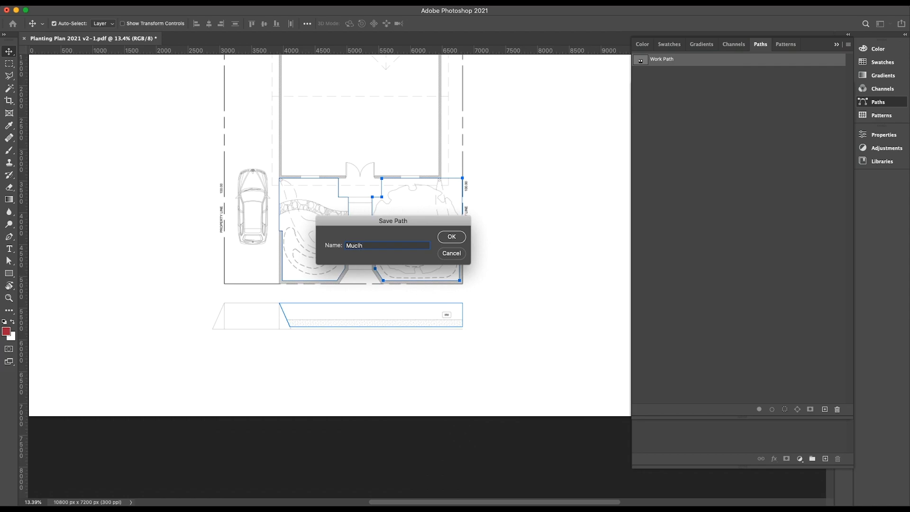
key(Return)
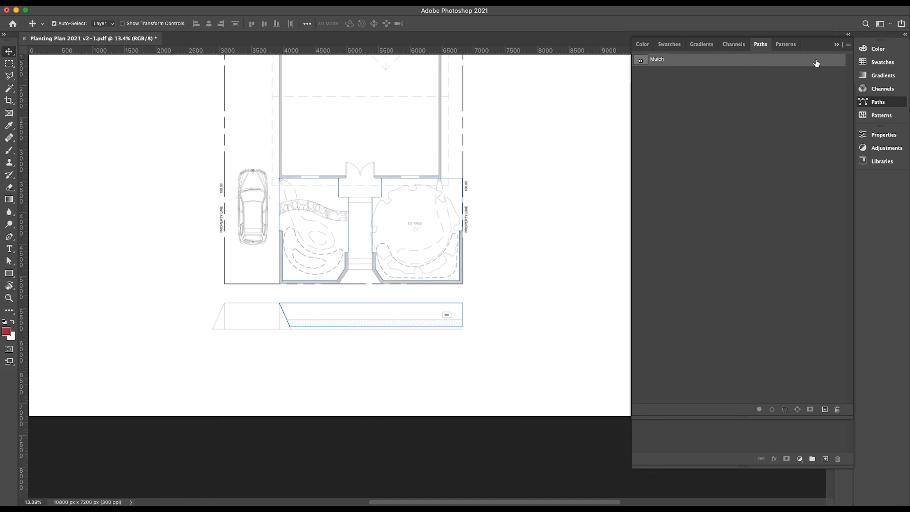
Make a new anti-aliased selection from the Mulch path with a feather radius of 0 pixels.
right_click(814, 59)
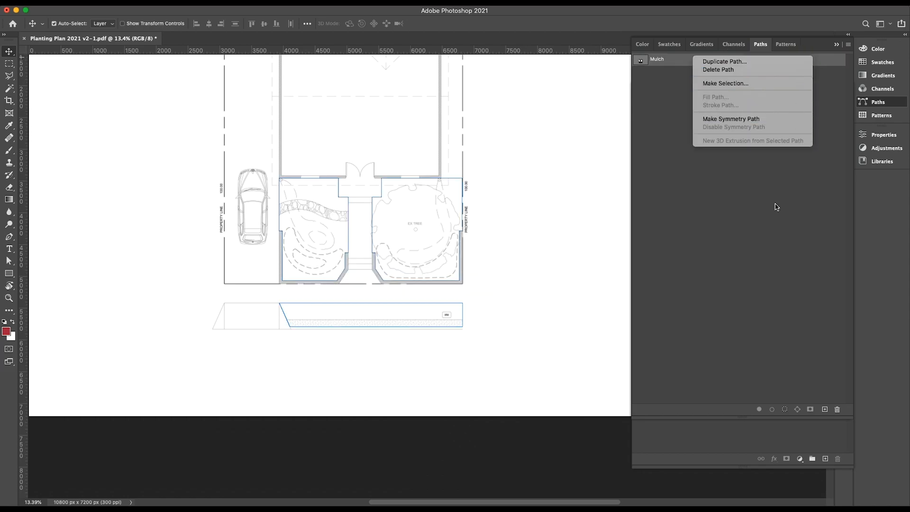
click(737, 84)
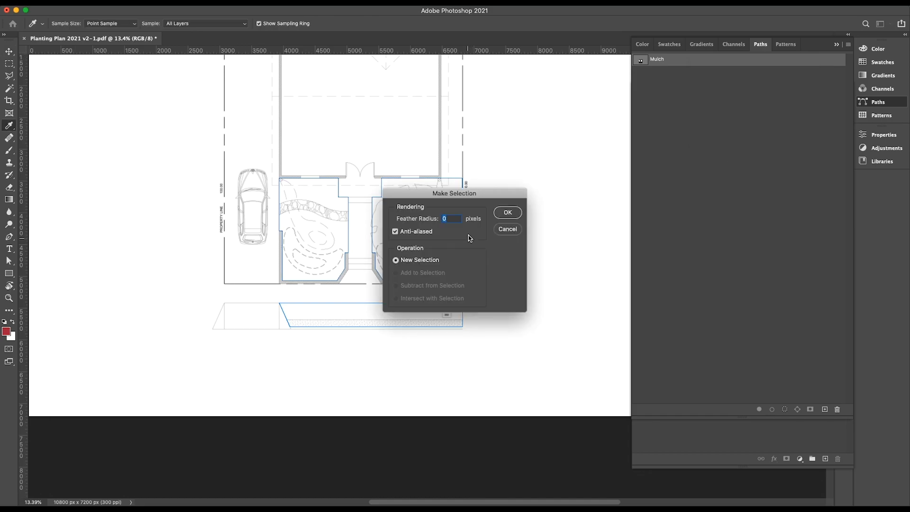
click(507, 217)
scroll(446, 308, down, 3)
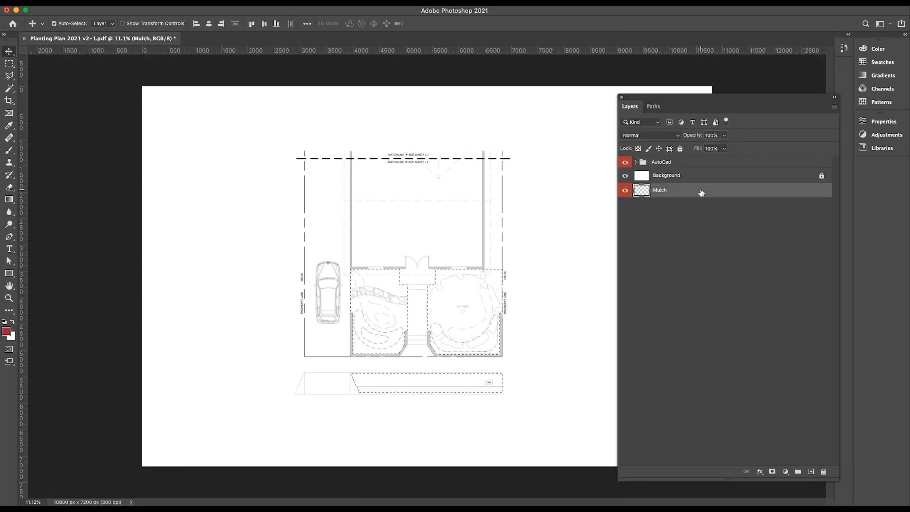
Move the Mulch layer above the AutoCad group and make it the active layer.
drag(700, 193, 694, 157)
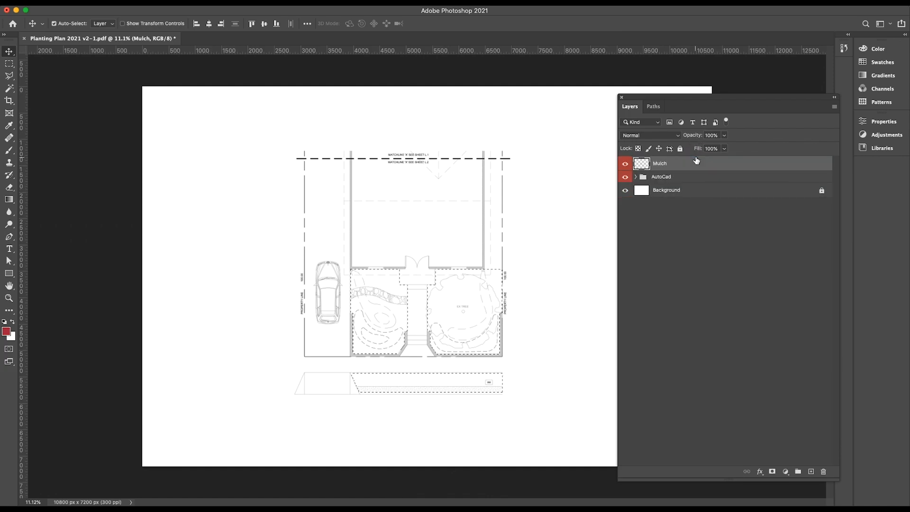
click(696, 298)
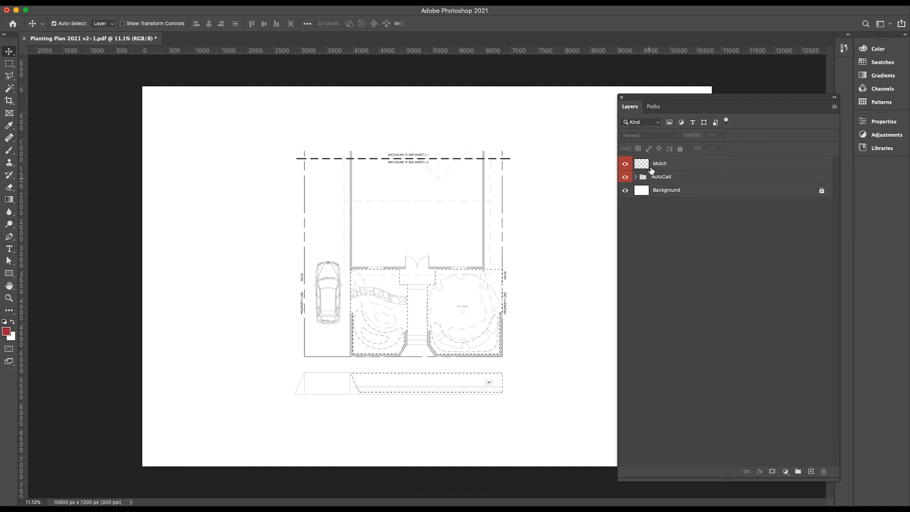
click(668, 164)
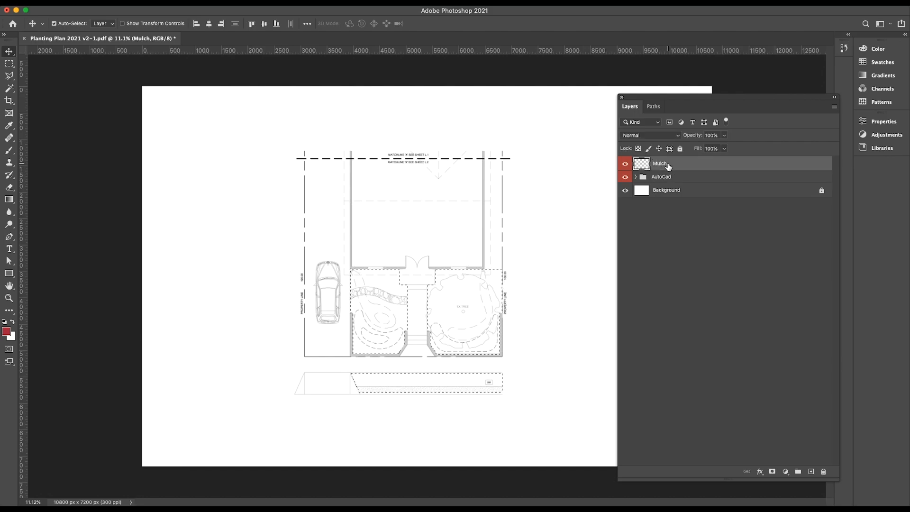
Fill the selected mulch areas on the Mulch layer with white in Normal mode at 100% opacity.
click(97, 8)
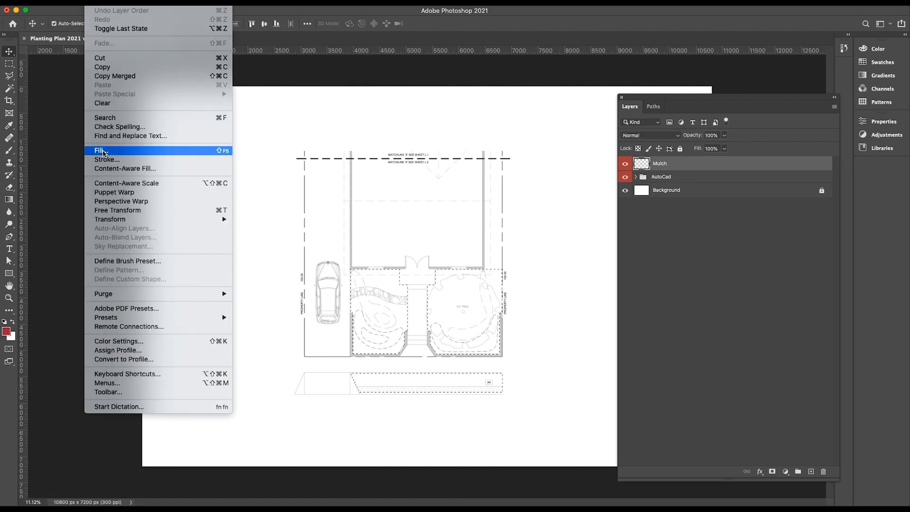
click(114, 151)
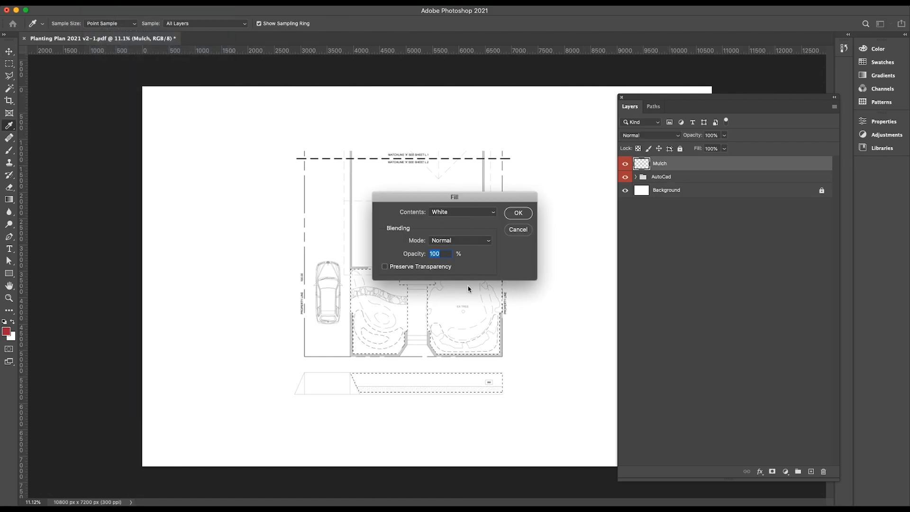
click(517, 214)
key(v)
scroll(579, 241, up, 5)
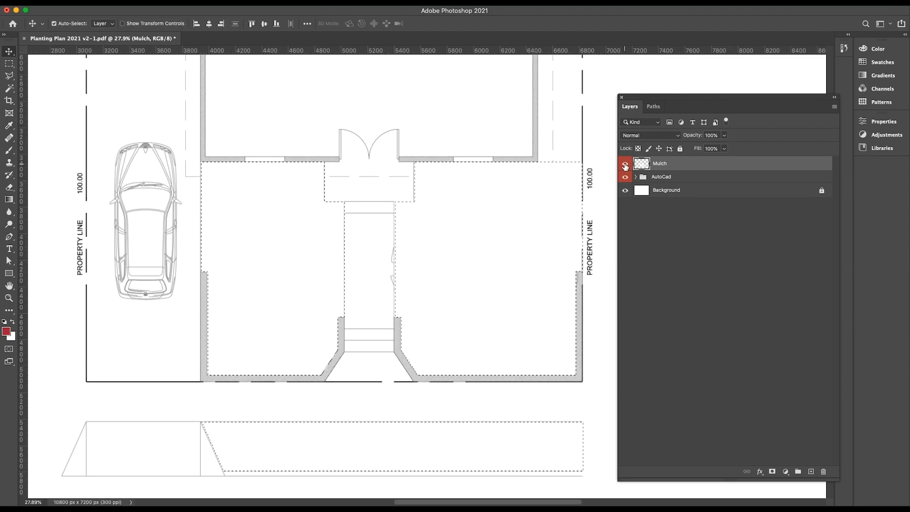
View the Mulch layer's blending options, cancel them and clear the selection around the mulch areas.
double_click(684, 165)
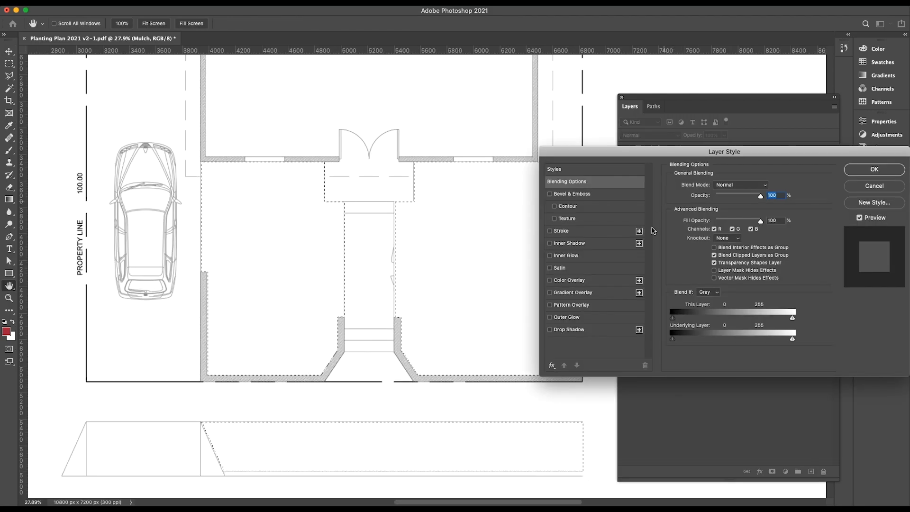
click(877, 185)
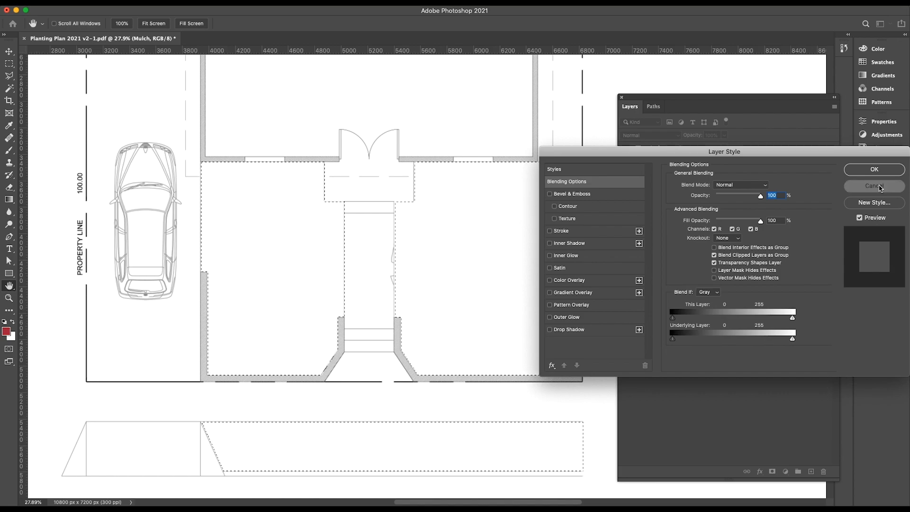
key(super+d)
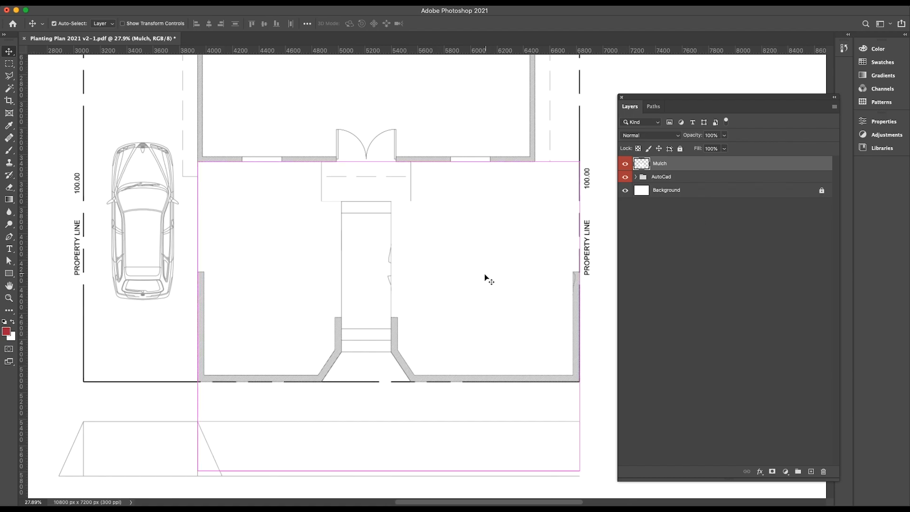
Add a Pattern Overlay to the Mulch layer using the brown mulch pattern in Normal mode, and check its scale across the beds.
scroll(485, 277, down, 3)
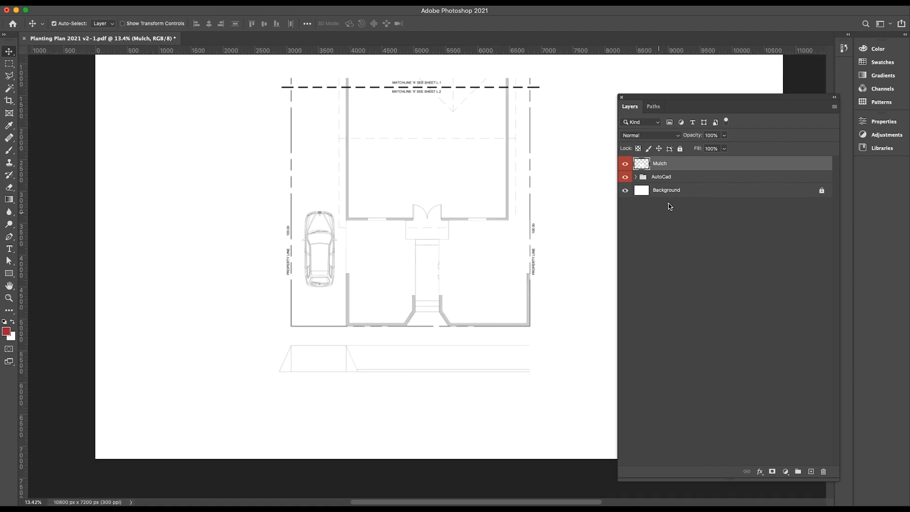
double_click(698, 165)
click(597, 306)
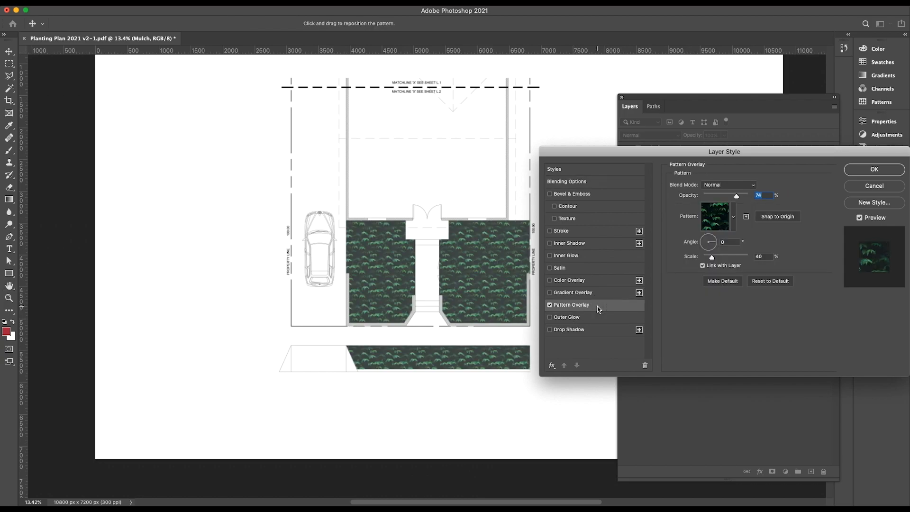
click(734, 217)
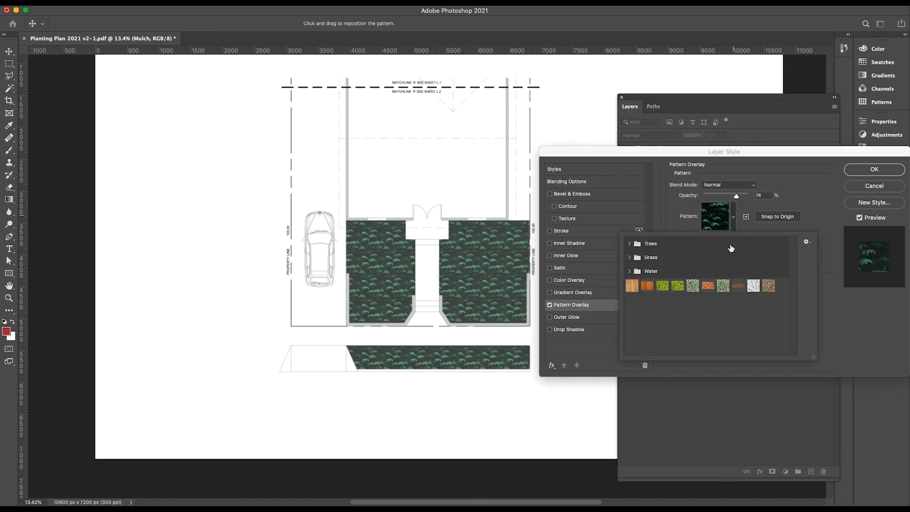
click(769, 286)
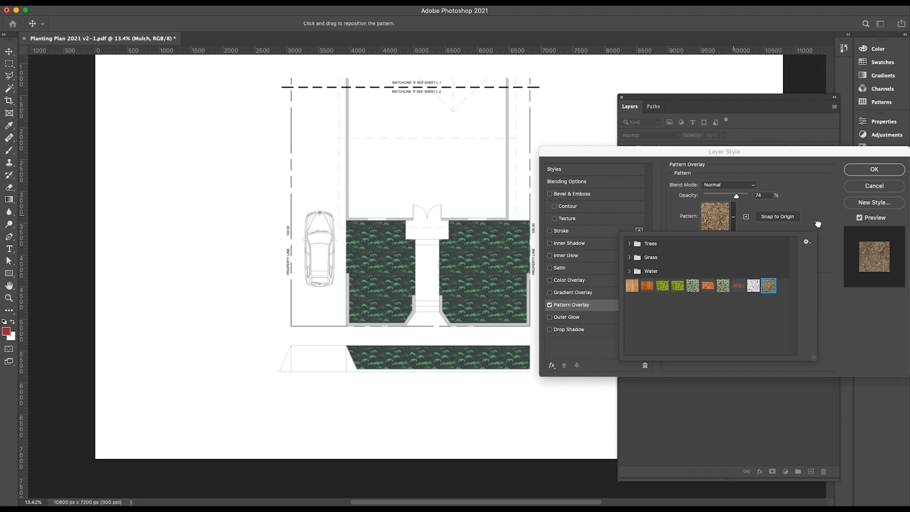
drag(782, 153, 671, 137)
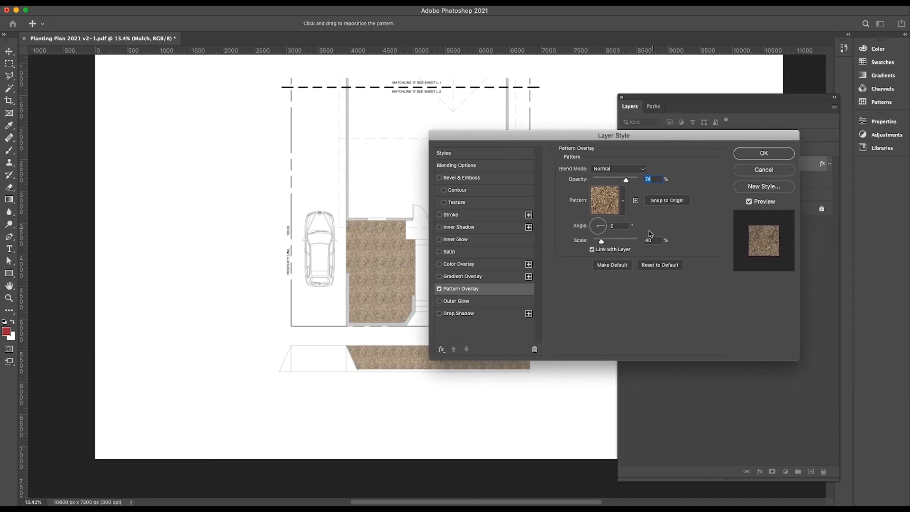
drag(582, 137, 717, 129)
scroll(507, 272, up, 5)
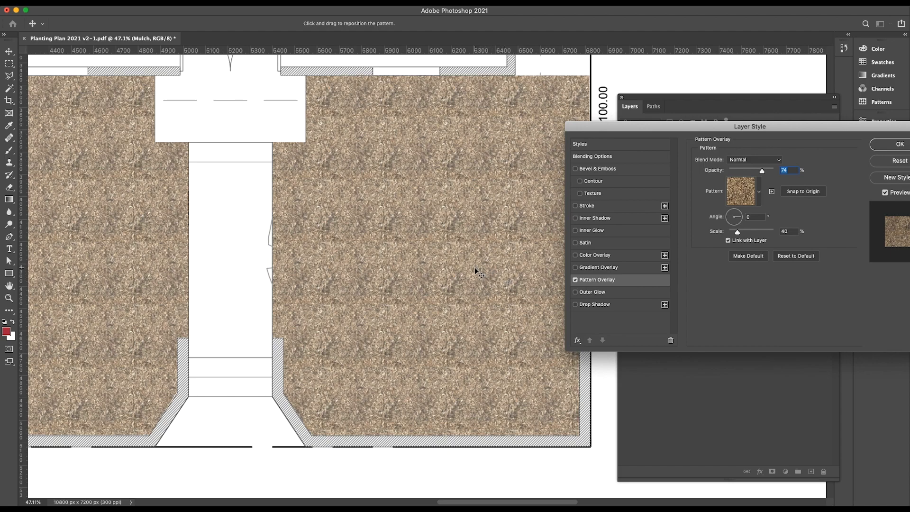
scroll(474, 270, down, 5)
scroll(453, 266, up, 4)
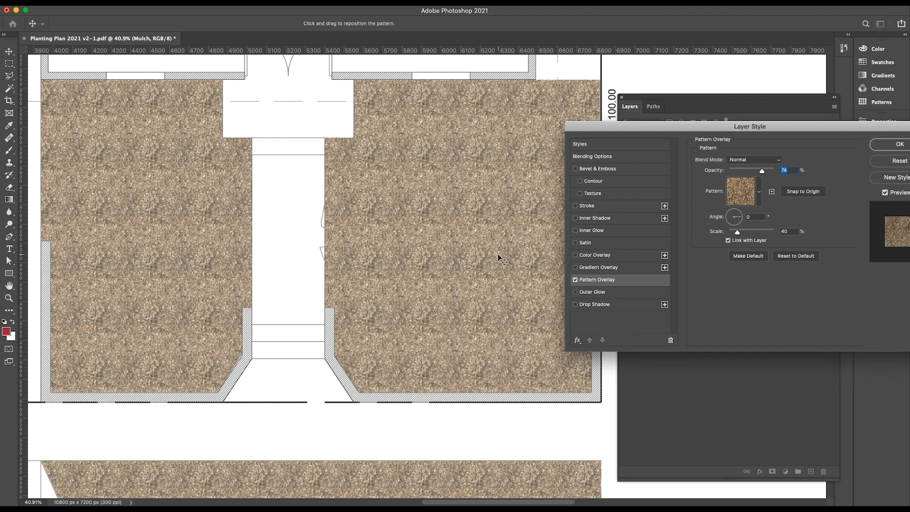
scroll(497, 257, down, 2)
drag(764, 130, 641, 144)
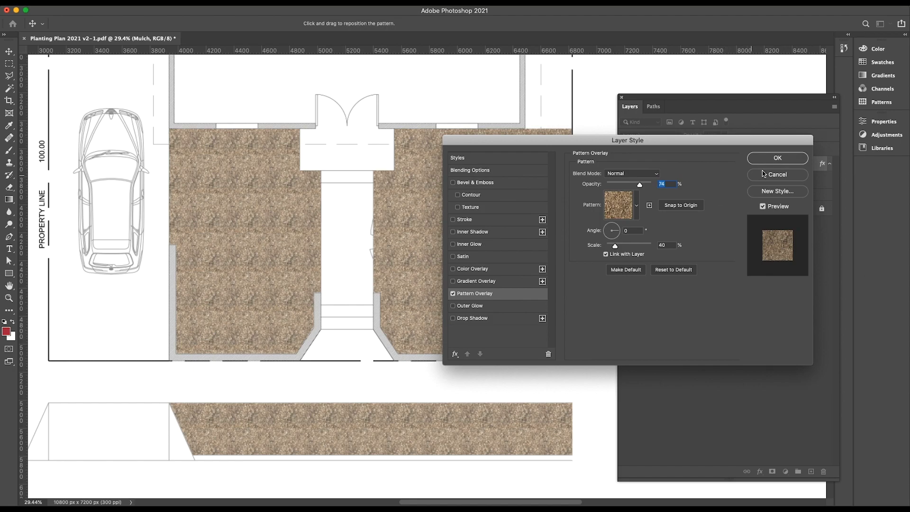
key(Return)
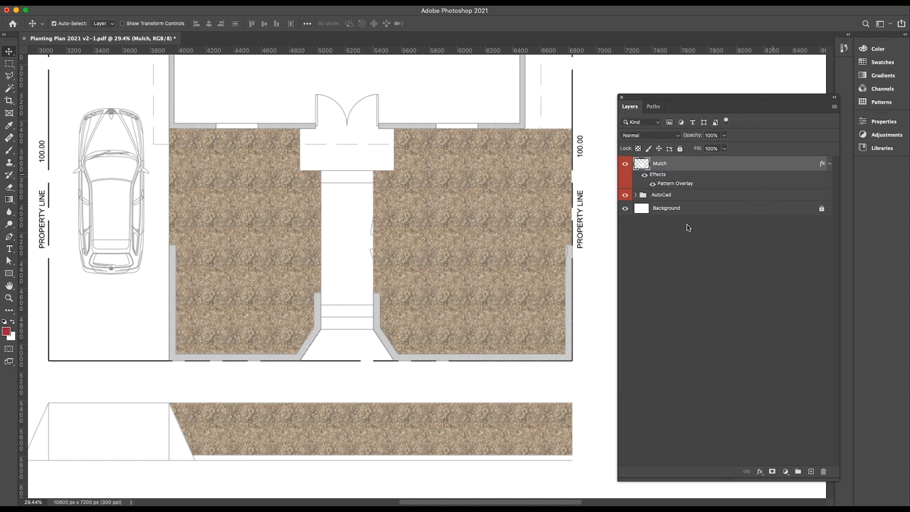
Set the Mulch layer's blend mode to Multiply and its opacity to 76%.
click(678, 138)
click(655, 165)
scroll(491, 277, up, 4)
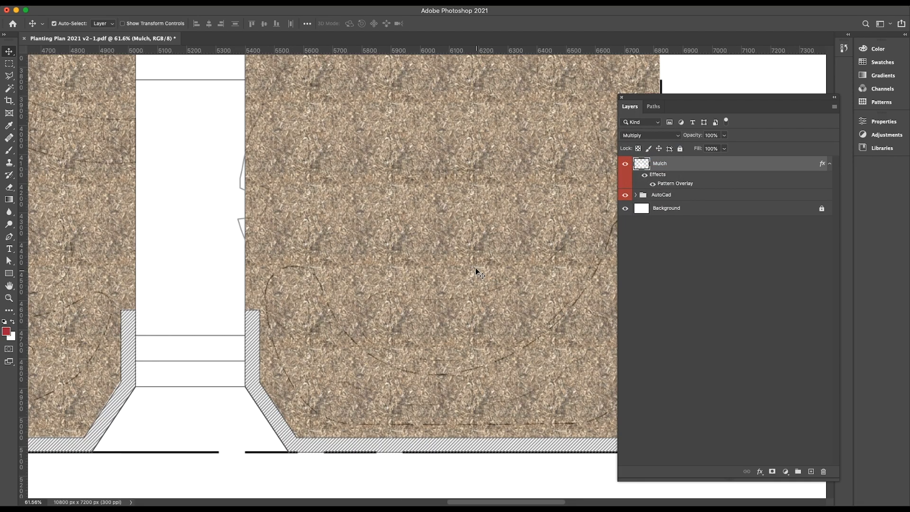
scroll(477, 267, down, 5)
click(724, 137)
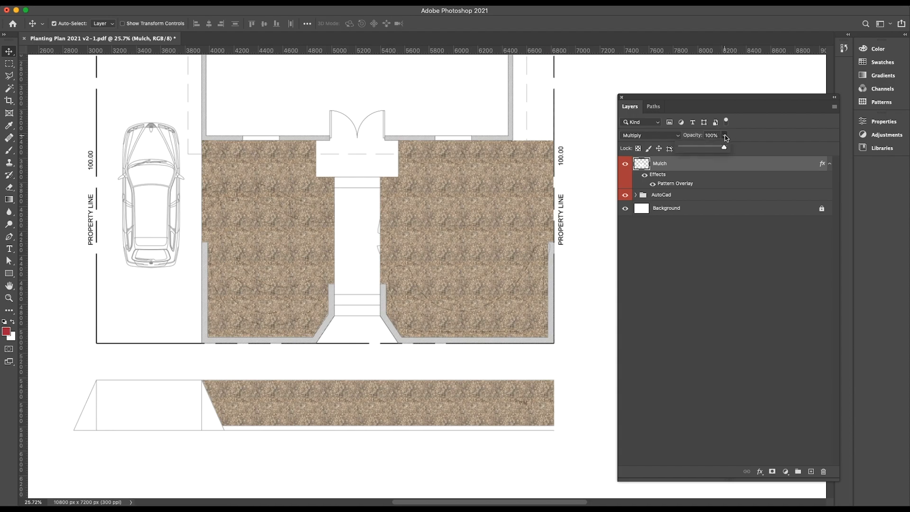
mouse_move(723, 149)
mouse_down()
mouse_move(704, 148)
mouse_move(715, 149)
mouse_up()
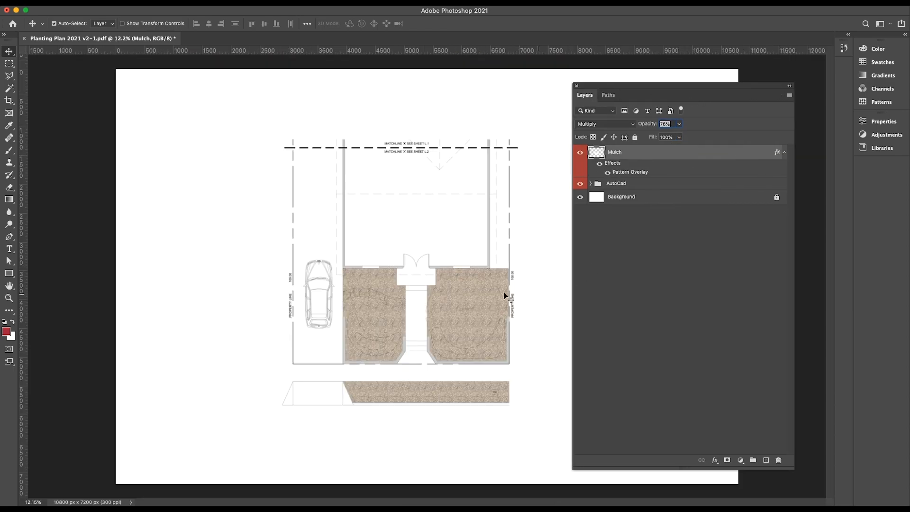
Select a rectangle about 3013 by 340 px over the street strip's upper part and hide that area with a Mulch layer mask.
click(9, 63)
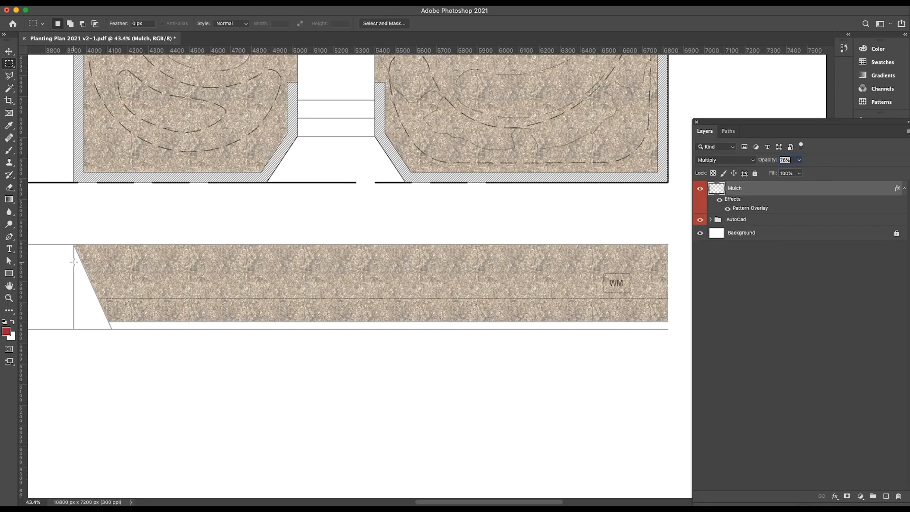
drag(56, 228, 676, 296)
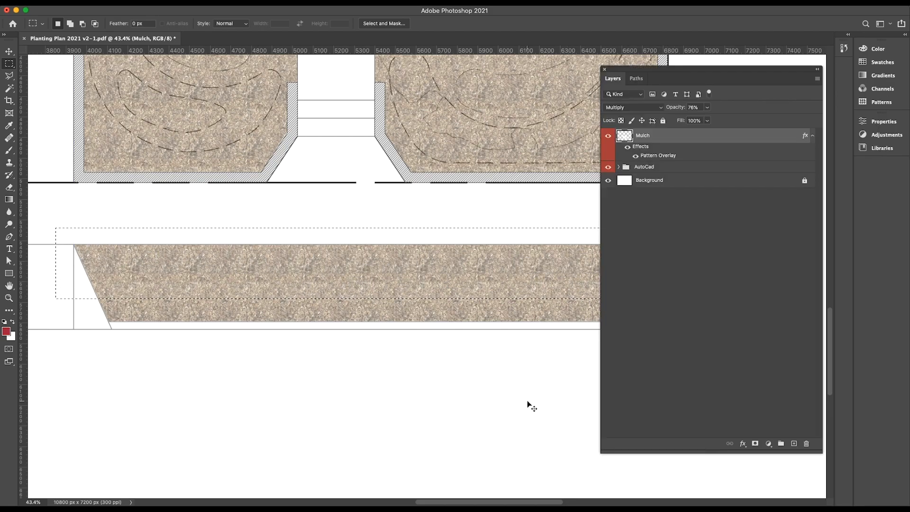
click(755, 444)
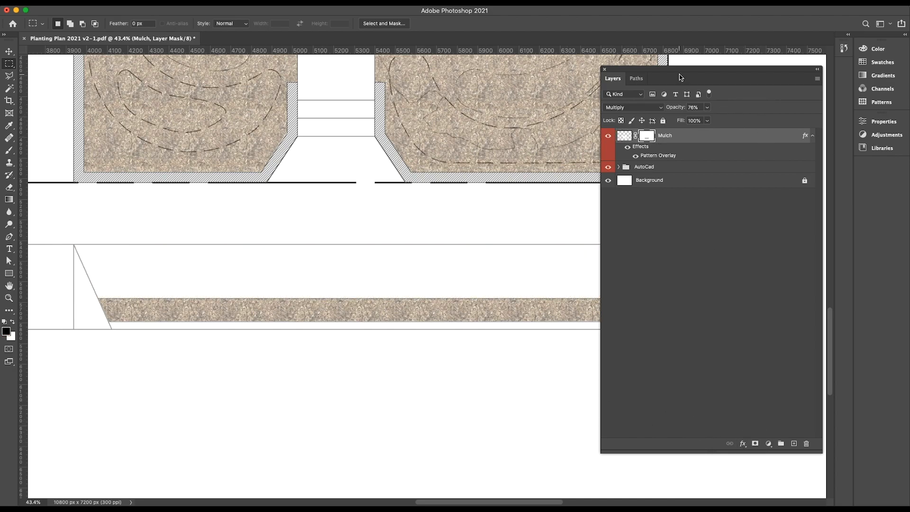
drag(678, 72, 790, 117)
scroll(561, 357, down, 5)
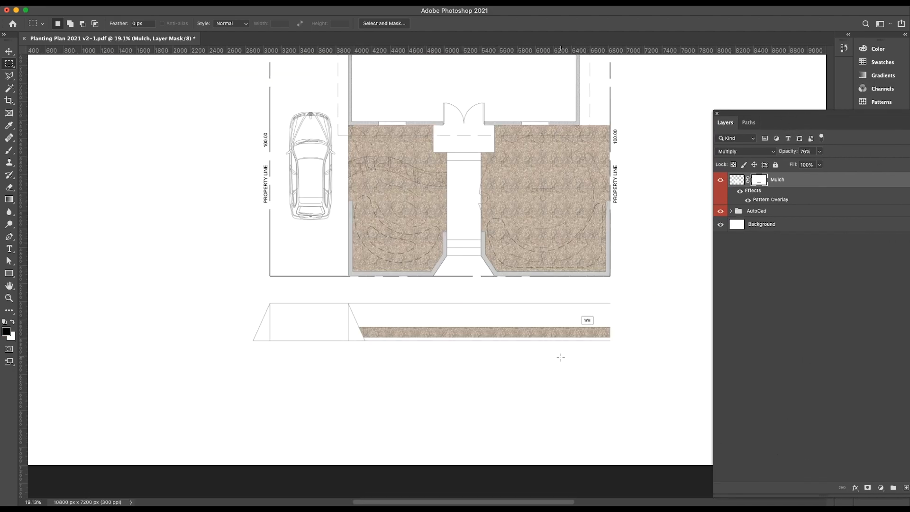
Trace the upper edge of the curved flagstone walkway with the Pen tool, from the driveway side to the central path.
scroll(556, 228, up, 3)
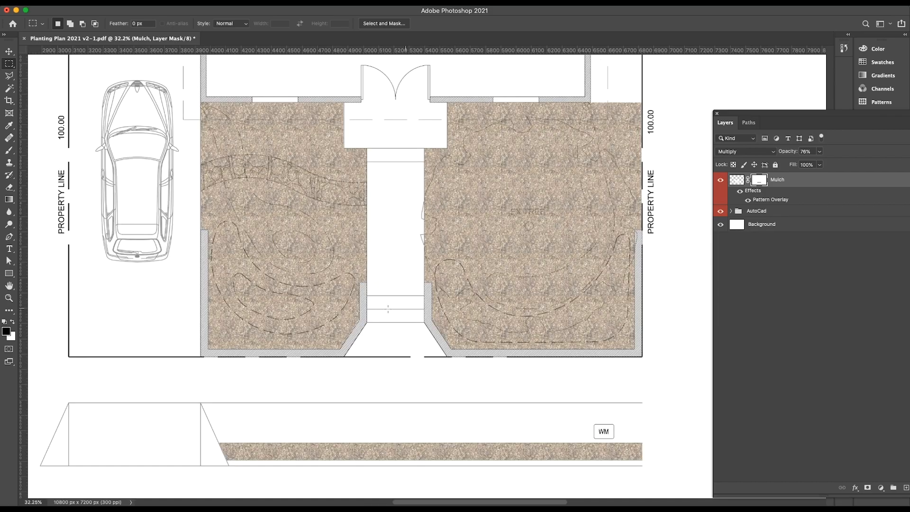
scroll(215, 150, up, 4)
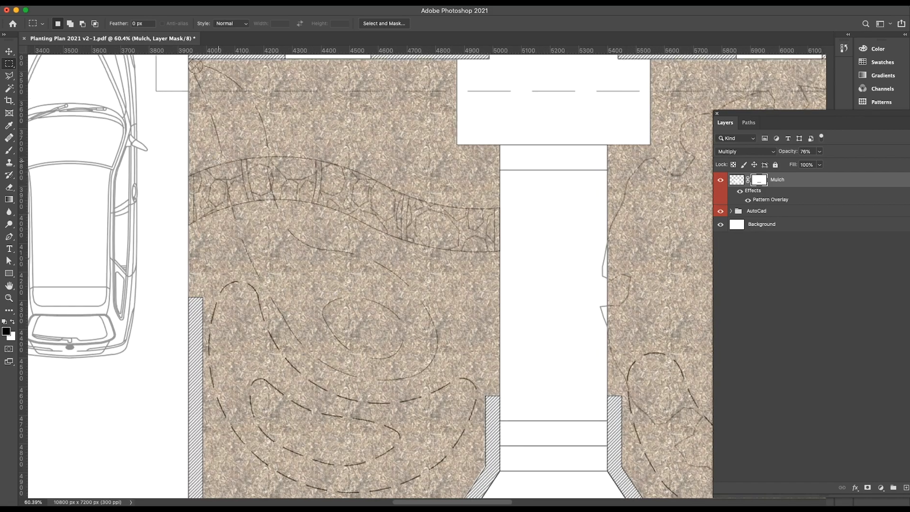
scroll(188, 190, up, 3)
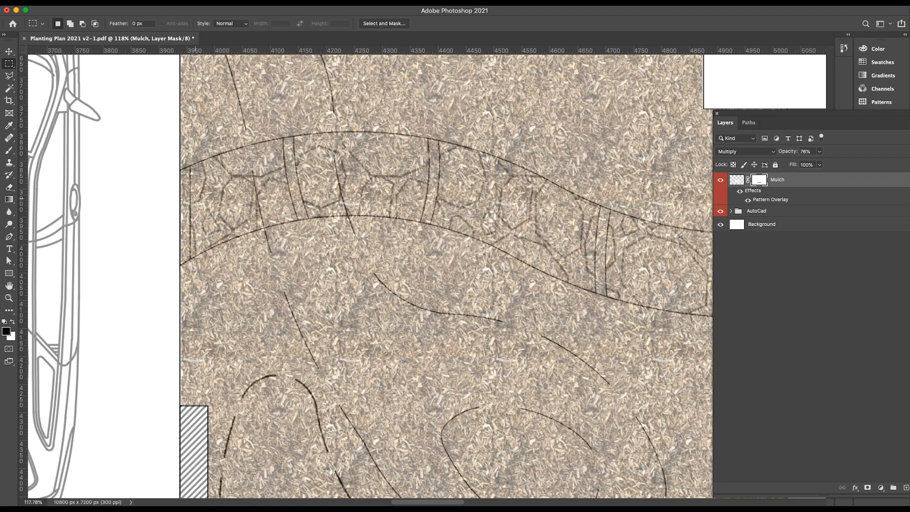
key(p)
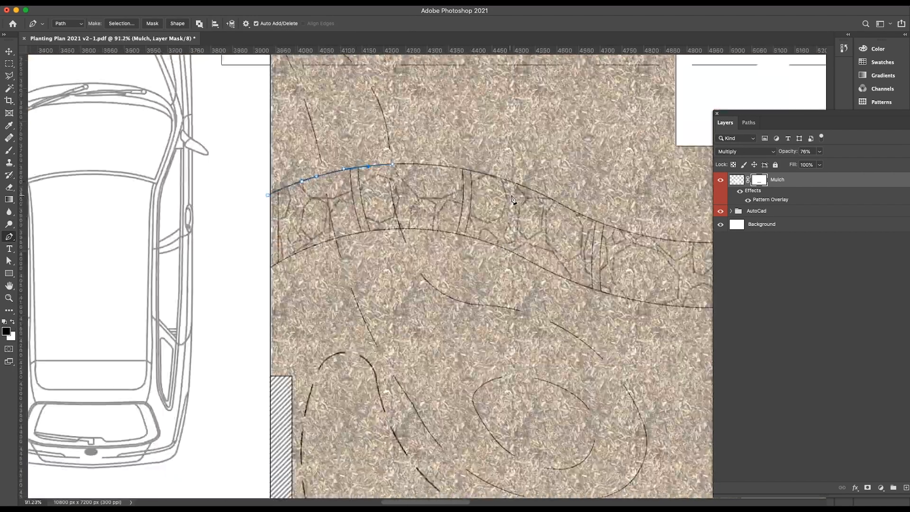
scroll(500, 188, up, 6)
drag(390, 127, 494, 154)
drag(568, 190, 246, 120)
drag(363, 159, 508, 224)
drag(615, 280, 353, 215)
drag(430, 272, 84, 229)
drag(287, 229, 333, 231)
click(508, 227)
Continue the pen path back along the flagstone walkway's lower edge and close it at the starting point.
scroll(470, 285, down, 4)
scroll(467, 304, up, 4)
click(533, 307)
drag(331, 311, 206, 296)
drag(206, 296, 552, 315)
drag(351, 268, 229, 222)
drag(175, 227, 525, 342)
drag(411, 250, 313, 199)
drag(283, 254, 550, 313)
drag(353, 207, 239, 190)
drag(232, 228, 508, 220)
drag(414, 198, 263, 228)
drag(185, 312, 520, 220)
drag(468, 183, 420, 203)
click(333, 250)
scroll(335, 247, down, 4)
scroll(334, 218, up, 4)
click(339, 199)
scroll(329, 197, down, 5)
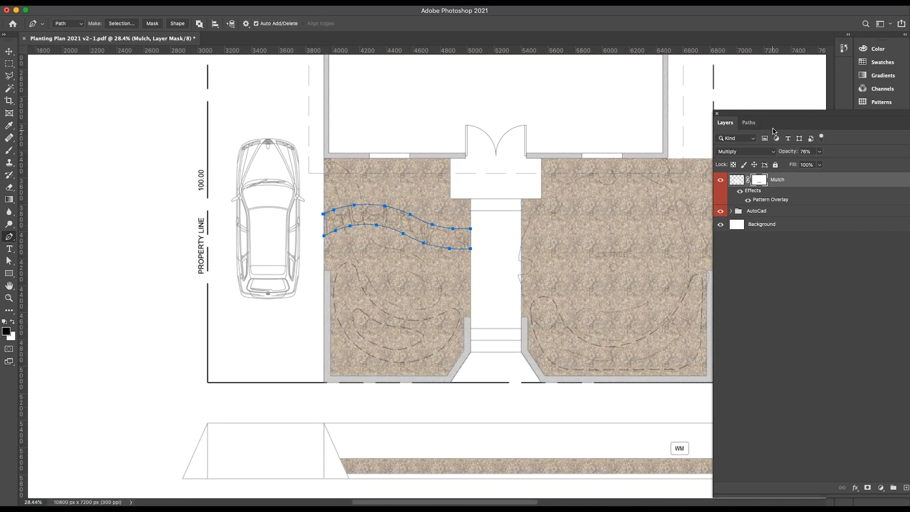
Save the work path as Flagstone Walkway and deselect it.
click(749, 122)
drag(798, 113, 698, 104)
click(645, 140)
double_click(645, 140)
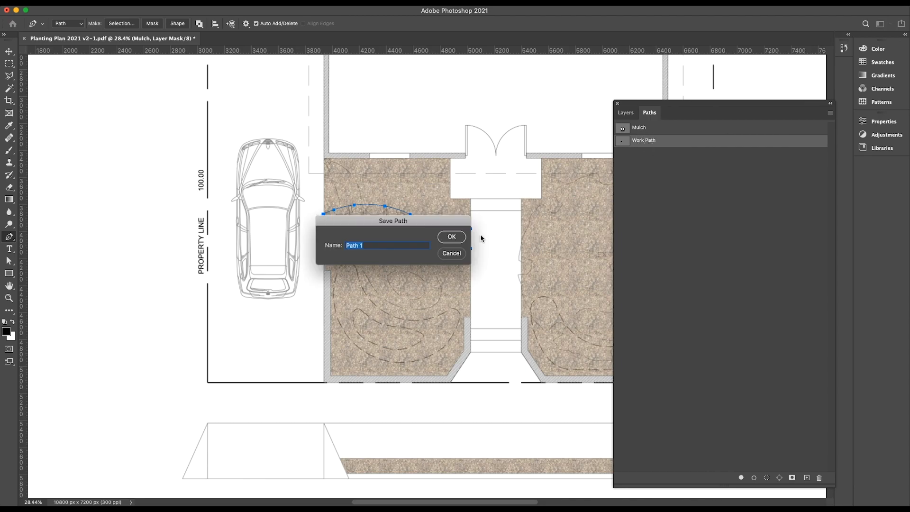
text(Flagstone)
click(452, 236)
click(744, 163)
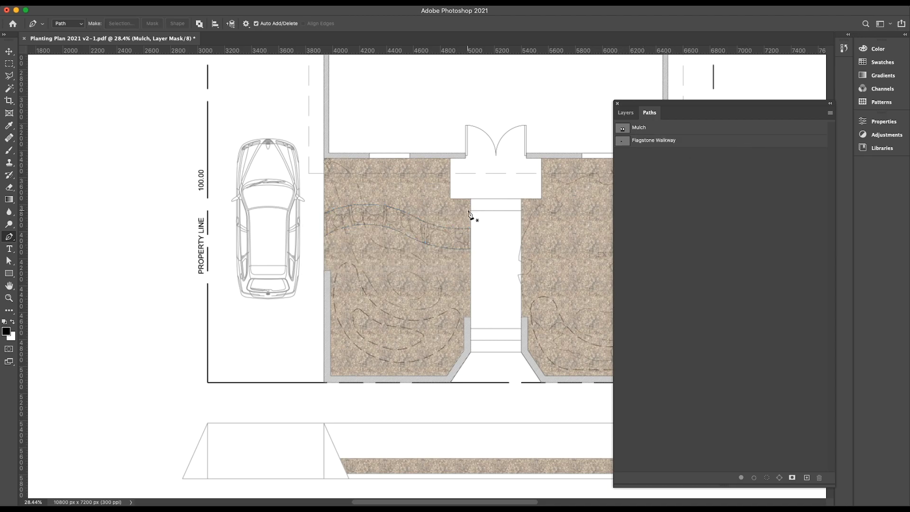
Move the Flagstone Walkway path's upper anchor at the driveway side onto the corner where the walkway edge meets the boundary line.
click(721, 141)
scroll(341, 216, up, 5)
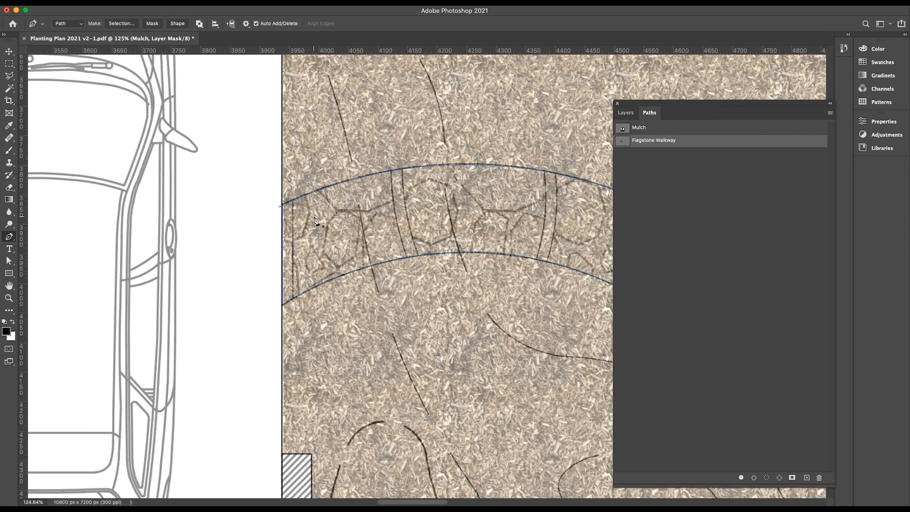
scroll(285, 213, up, 10)
key(a)
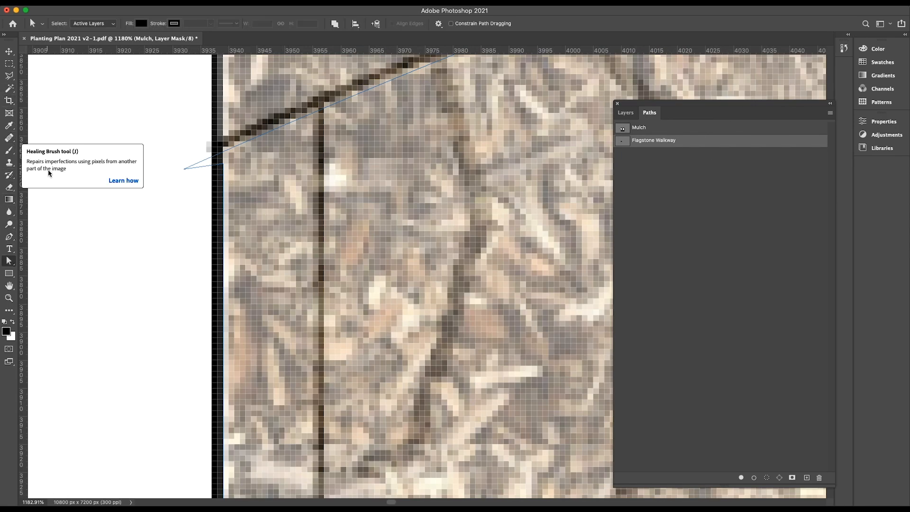
drag(185, 169, 222, 146)
scroll(141, 192, down, 10)
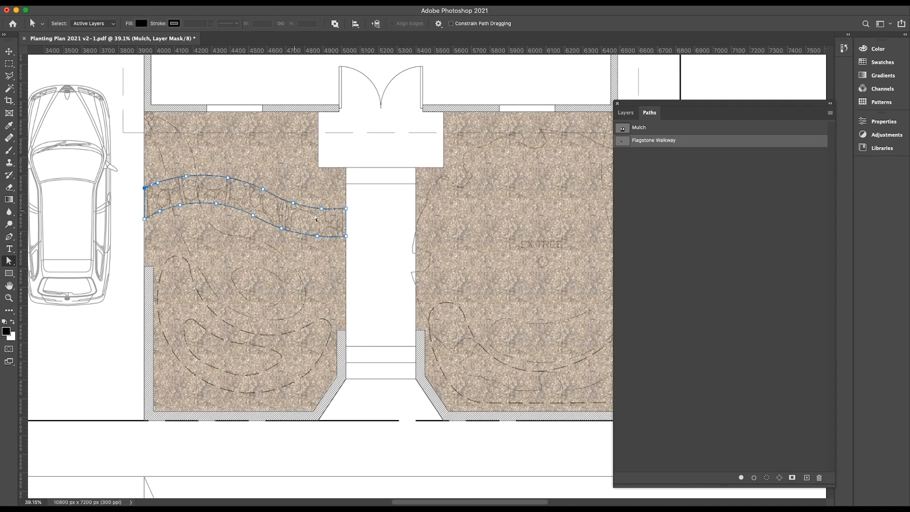
click(378, 219)
Make a selection from the Flagstone Walkway path.
right_click(743, 144)
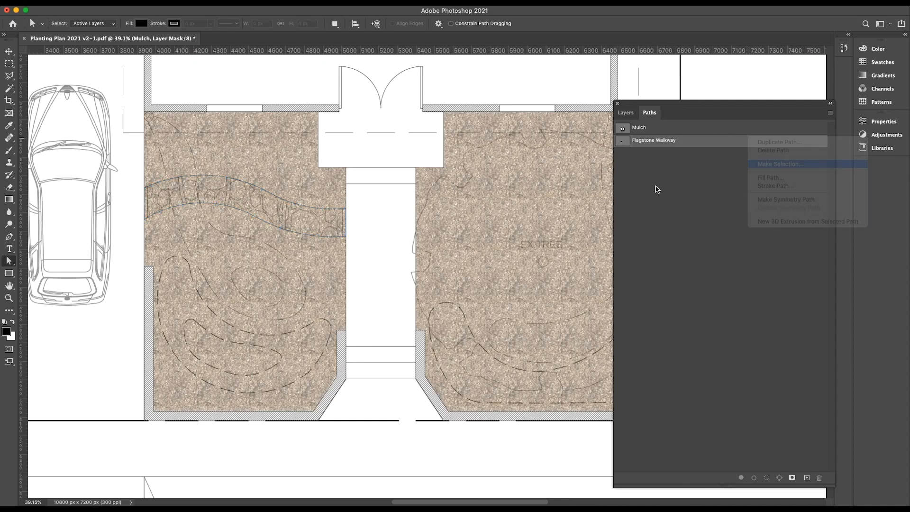
click(768, 159)
click(508, 214)
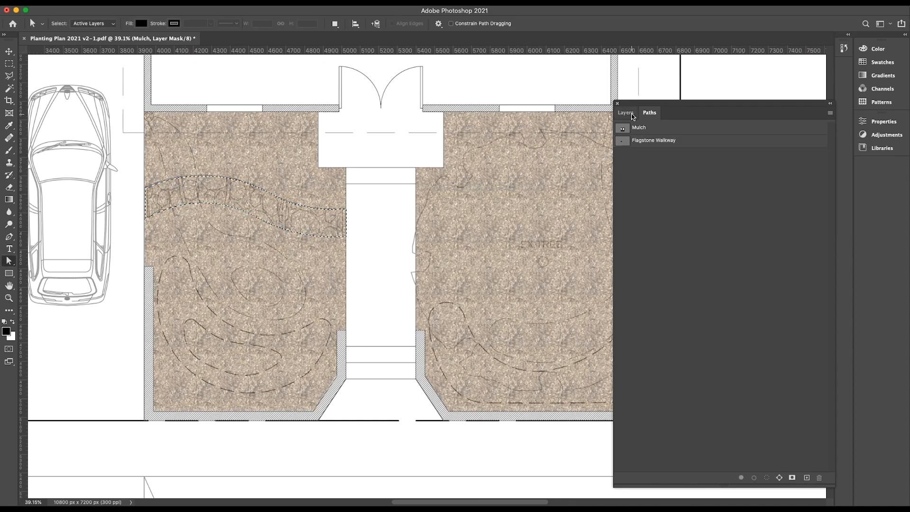
Fill the walkway selection on the Mulch layer's mask with black in Normal mode at 100% opacity.
click(625, 112)
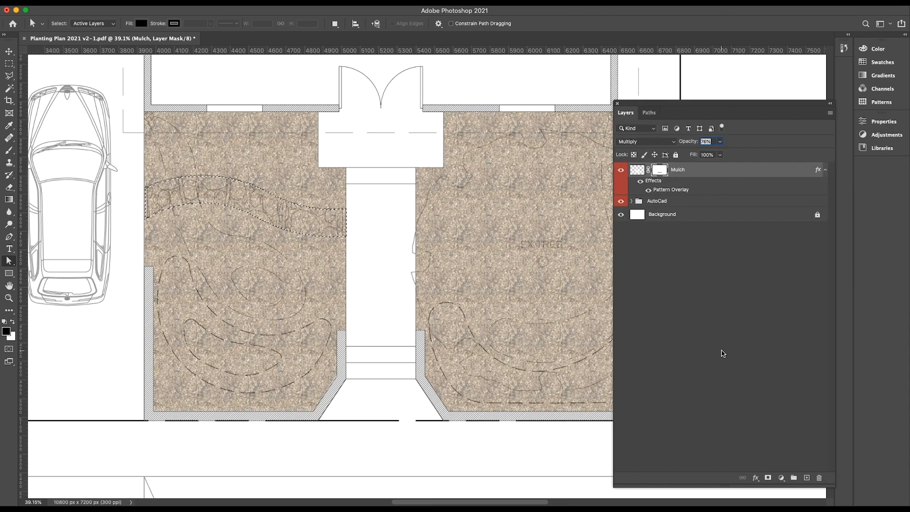
click(90, 3)
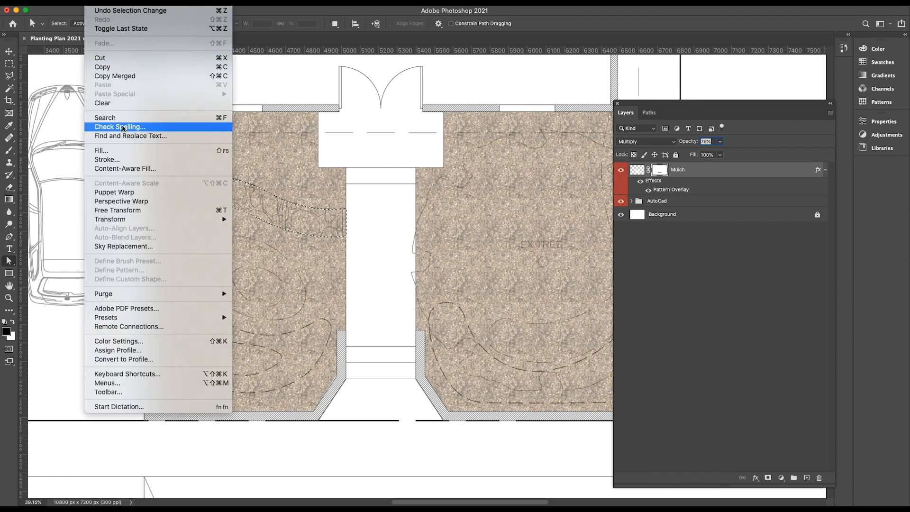
click(112, 155)
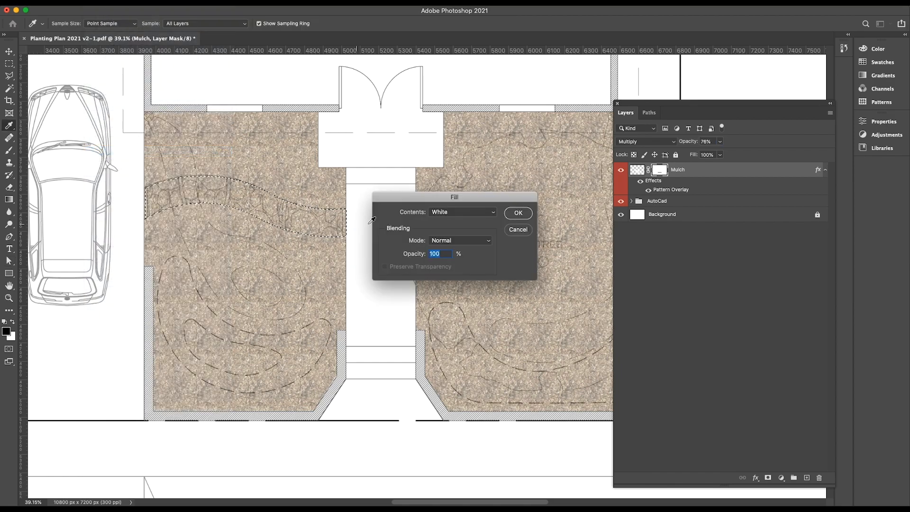
click(460, 212)
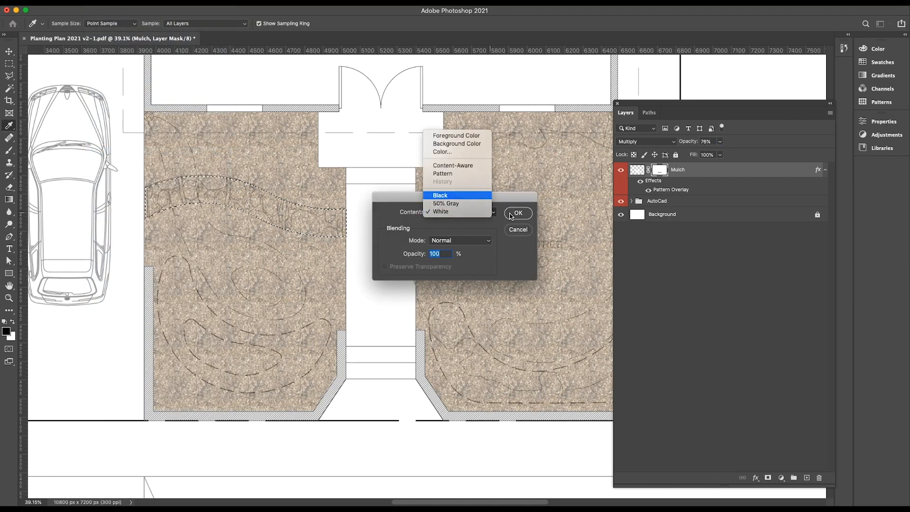
key(Return)
scroll(314, 260, up, 5)
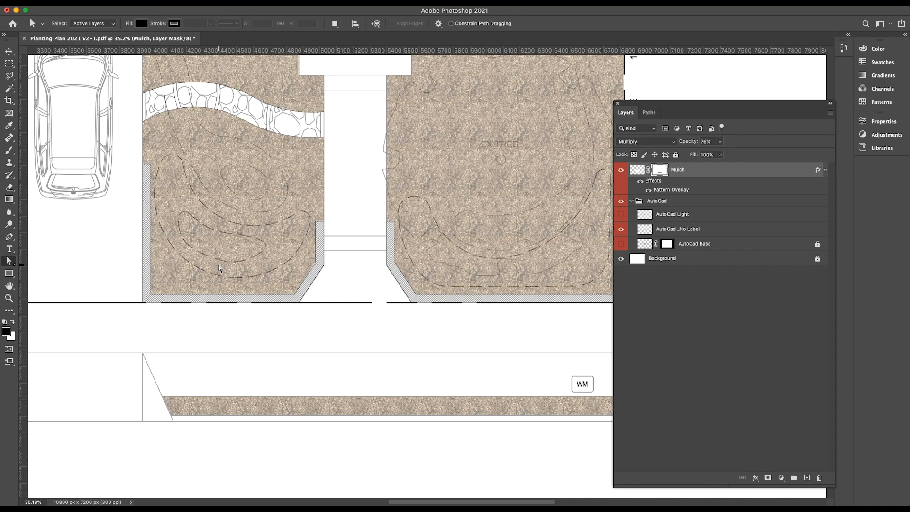
Rename the Mulch layer as Base Mulch.
double_click(680, 169)
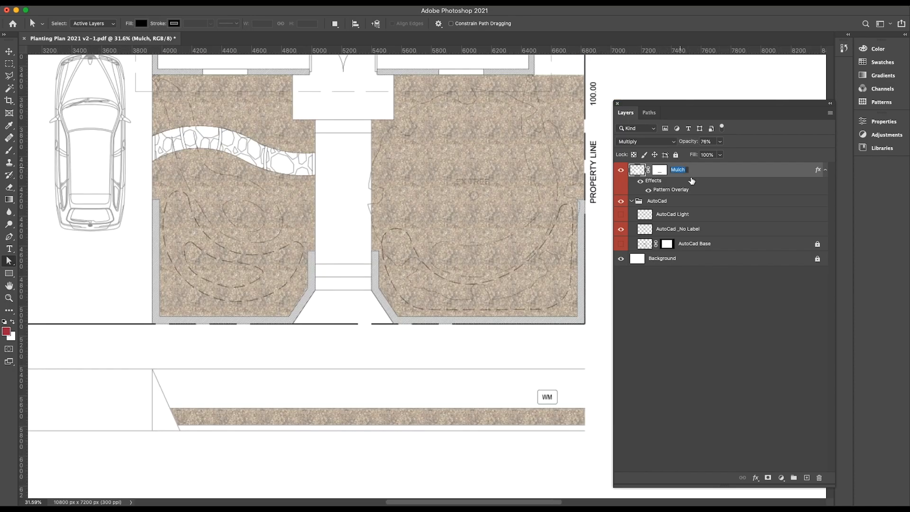
text(Base Mulch)
key(Return)
Duplicate the Base Mulch layer and name the copy Mulch Botton of Swale.
drag(796, 177, 806, 479)
double_click(681, 169)
text(Mulch Botton of Swale)
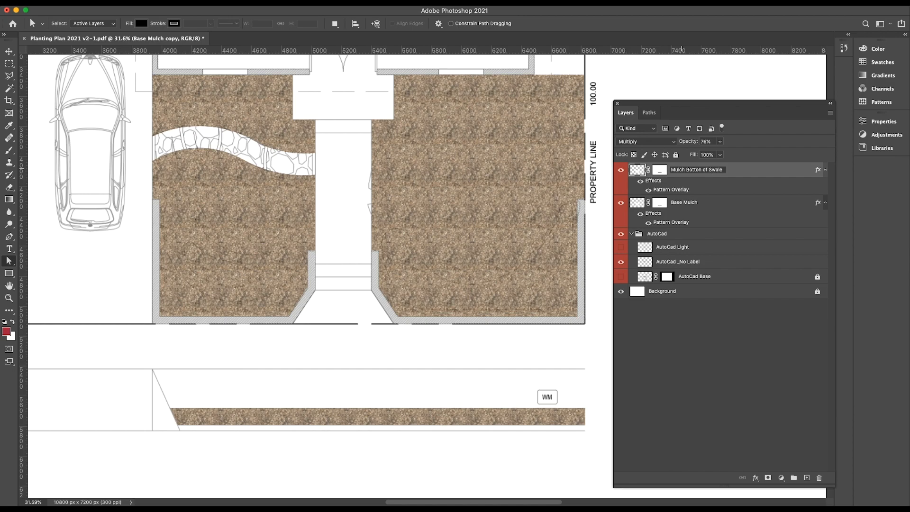
Rename the Base Mulch layer as Mulch Base, and duplicate it as a layer named Mulch Top of Berm.
click(717, 351)
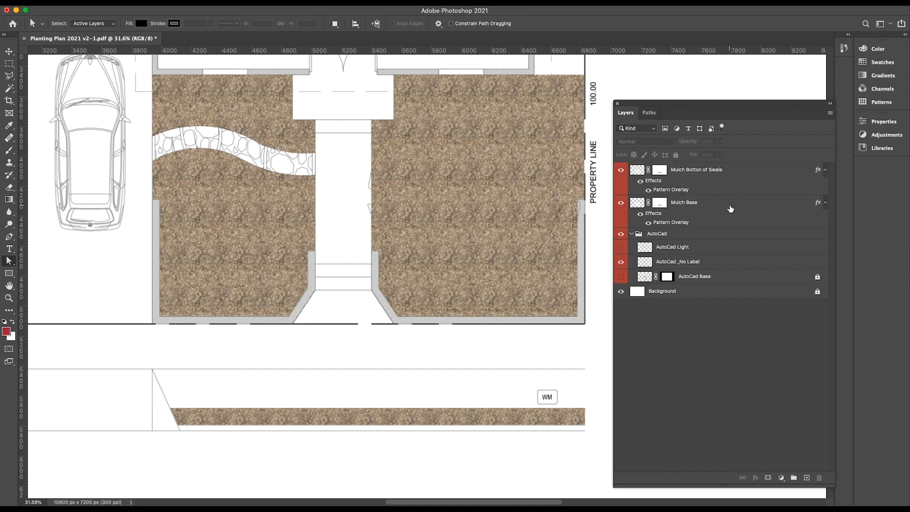
click(740, 204)
drag(739, 205, 806, 478)
double_click(690, 203)
text(Mulch Top of B)
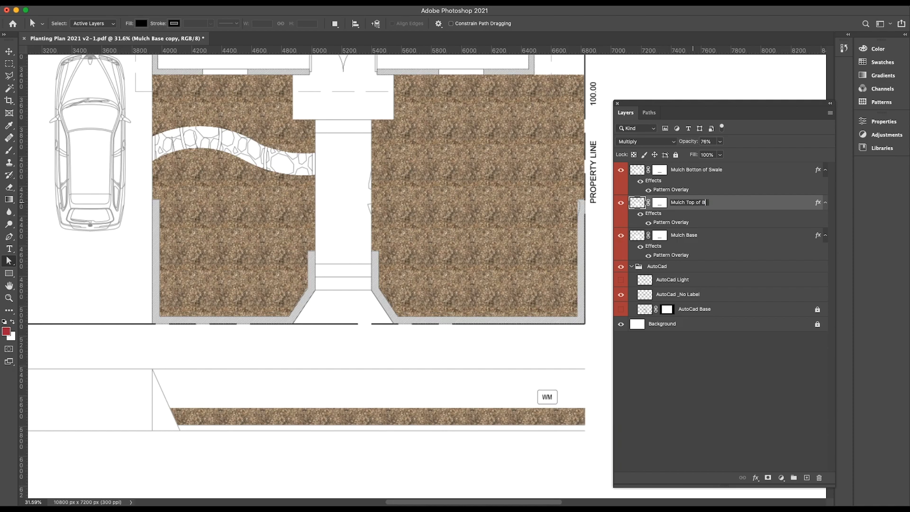
text(erm)
Give the three mulch layers a green colour label.
right_click(722, 203)
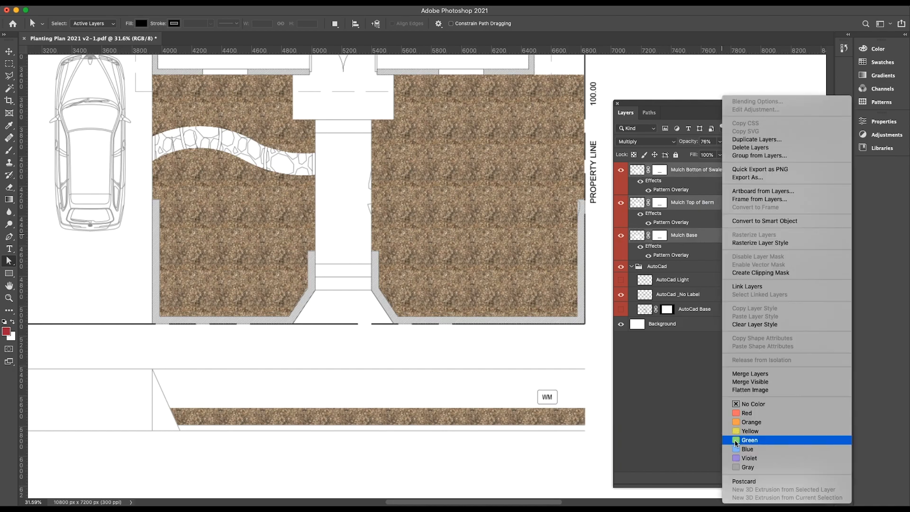
click(735, 443)
click(702, 415)
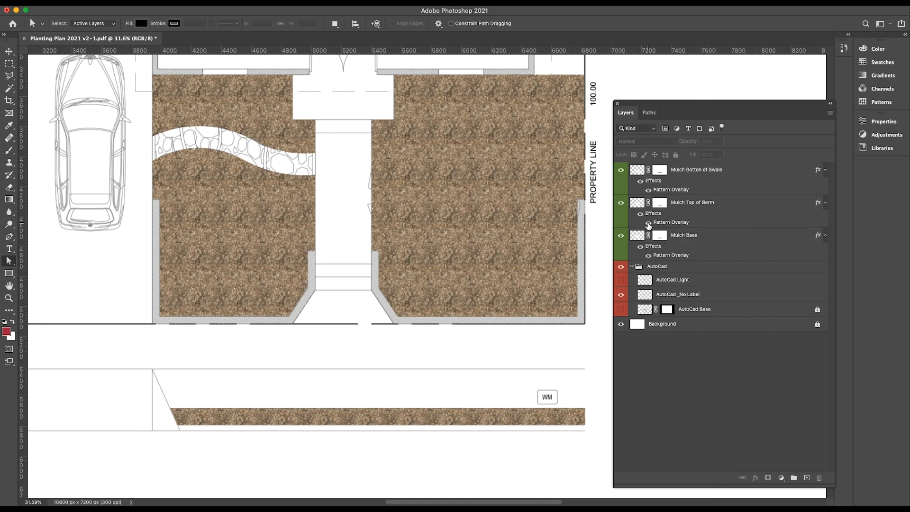
Group the Mulch Botton of Swale, Mulch Top of Berm and Mulch Base layers in a group named Mulch.
click(743, 174)
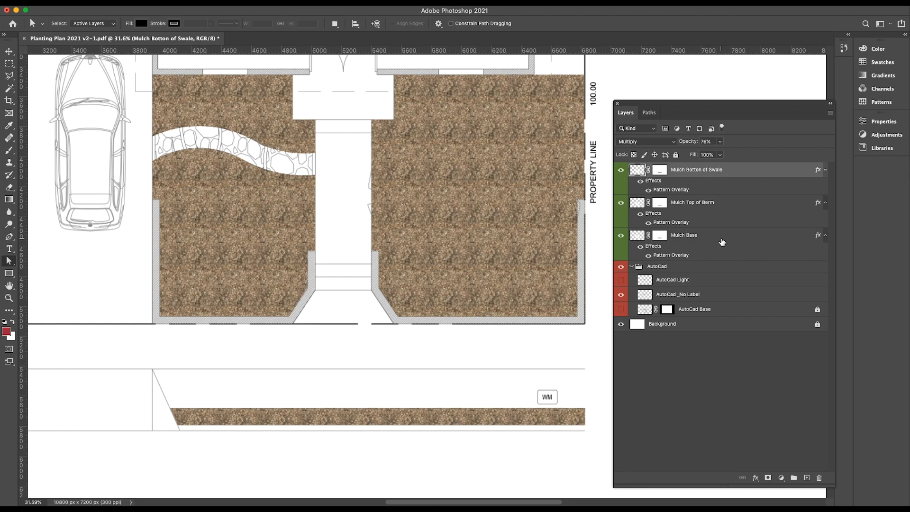
shift+click(725, 240)
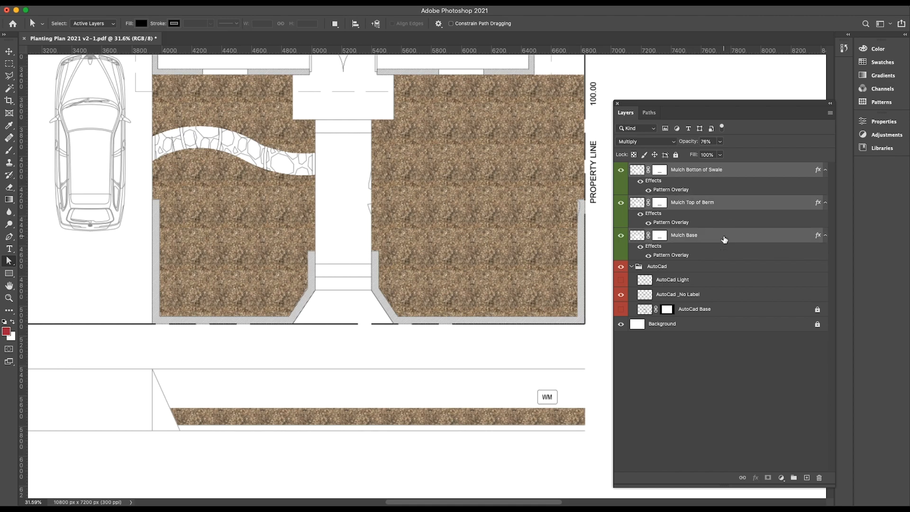
click(794, 476)
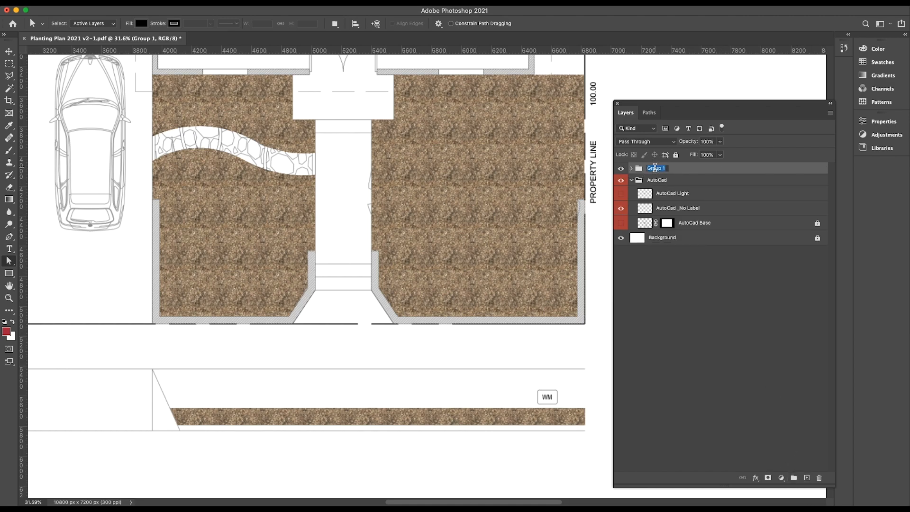
text(Mulch)
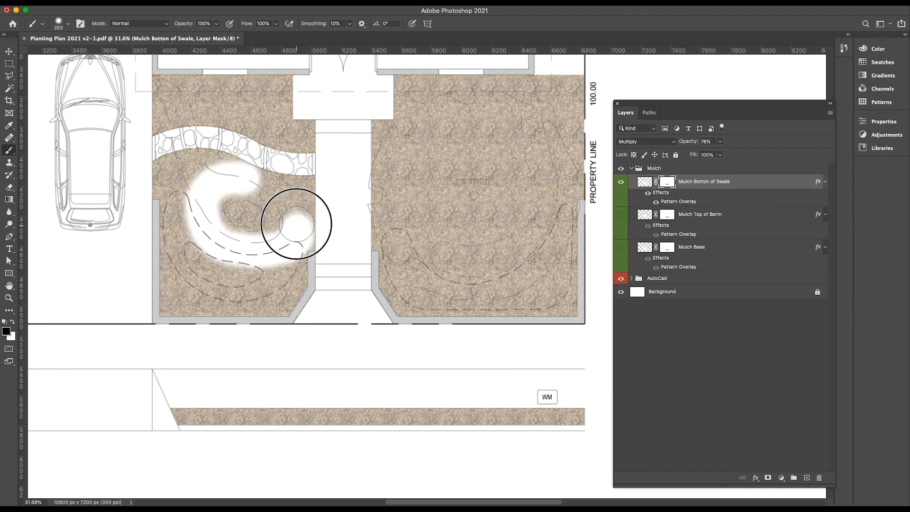
Mask the Mulch Botton of Swale layer outside the two front-yard swale bottoms with a soft brush and rasterize its layer style.
mouse_move(294, 223)
mouse_down()
mouse_move(287, 190)
mouse_move(238, 165)
mouse_move(314, 177)
mouse_move(325, 224)
mouse_move(318, 173)
mouse_move(301, 149)
mouse_move(206, 147)
mouse_move(181, 173)
mouse_move(175, 196)
mouse_move(200, 168)
mouse_move(175, 196)
mouse_move(178, 276)
mouse_move(164, 220)
mouse_move(229, 265)
mouse_up()
mouse_move(347, 256)
mouse_down()
mouse_move(404, 229)
mouse_move(388, 164)
mouse_move(291, 94)
mouse_move(252, 152)
mouse_move(311, 255)
mouse_move(282, 317)
mouse_move(442, 325)
mouse_move(479, 216)
mouse_move(449, 80)
mouse_move(487, 212)
mouse_move(245, 267)
mouse_move(274, 381)
mouse_move(241, 188)
mouse_move(274, 225)
mouse_up()
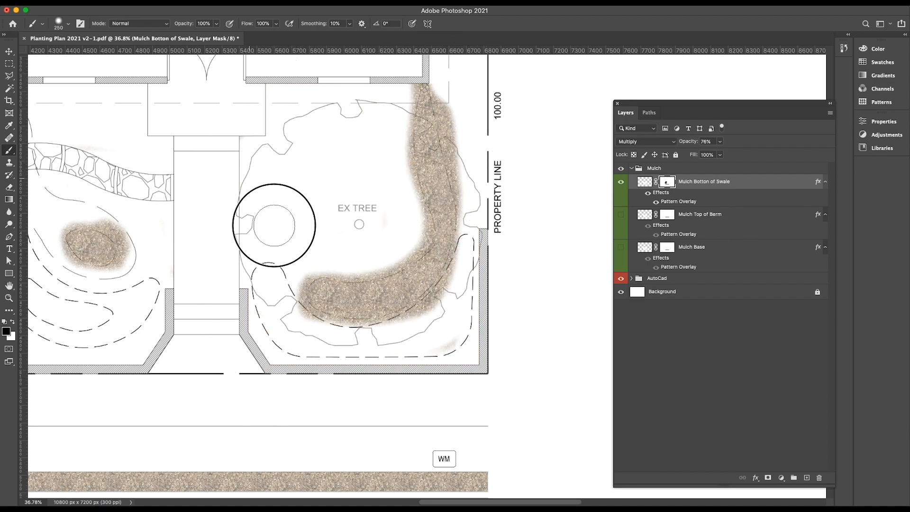
scroll(275, 224, down, 5)
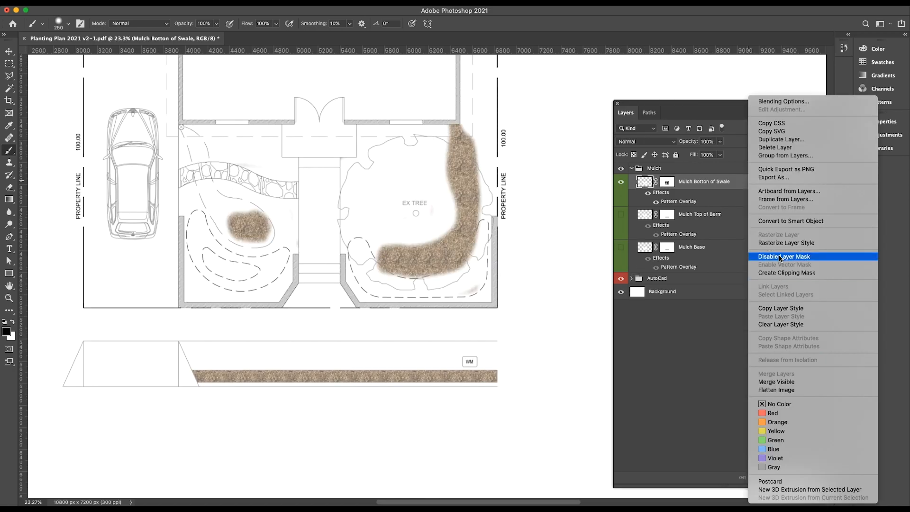
click(778, 243)
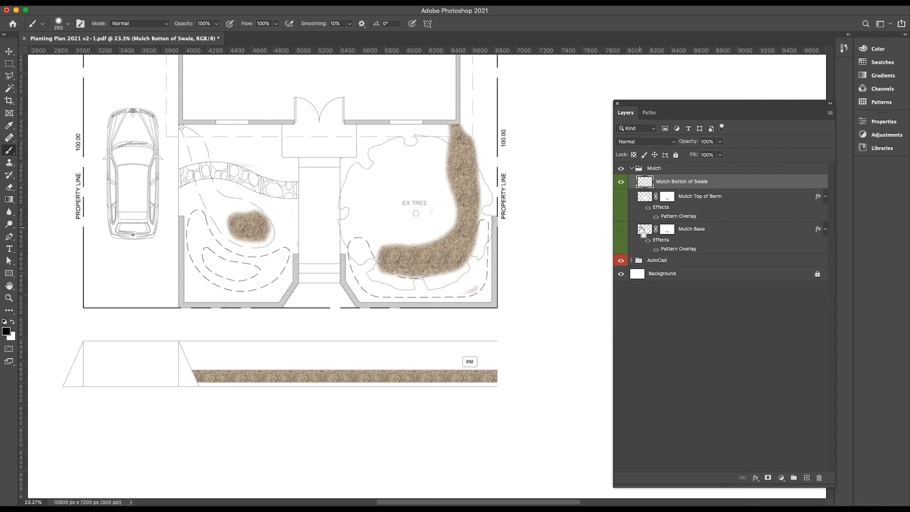
Lighten the Mulch Botton of Swale layer with Levels, setting the midtone input to 1.84.
key(ctrl+l)
drag(712, 269, 686, 269)
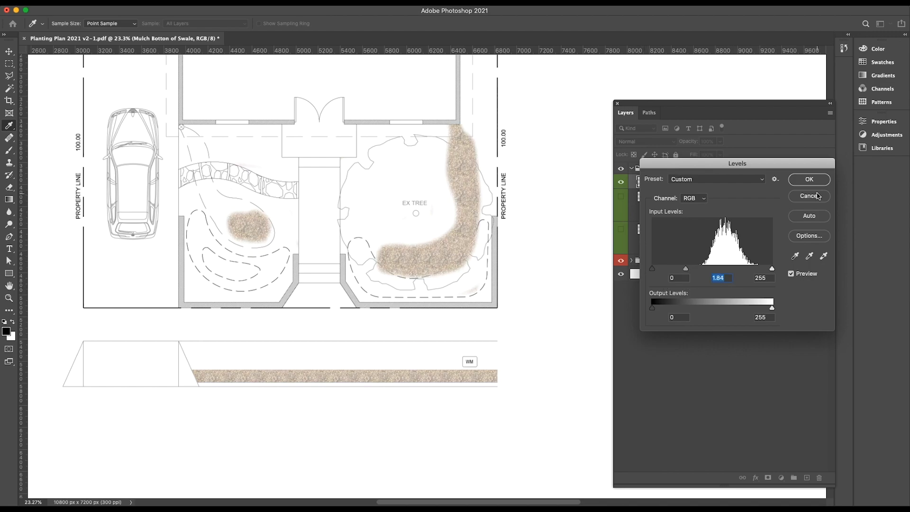
click(809, 179)
Delete the street strip's mulch from the Mulch Botton of Swale layer, deselect, and show the Mulch Base layer.
drag(159, 345, 531, 412)
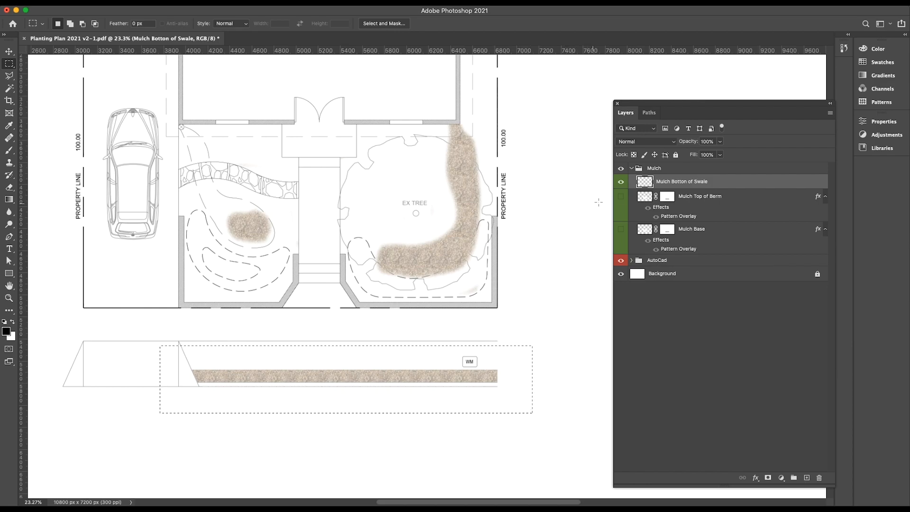
key(Delete)
key(super+d)
click(621, 231)
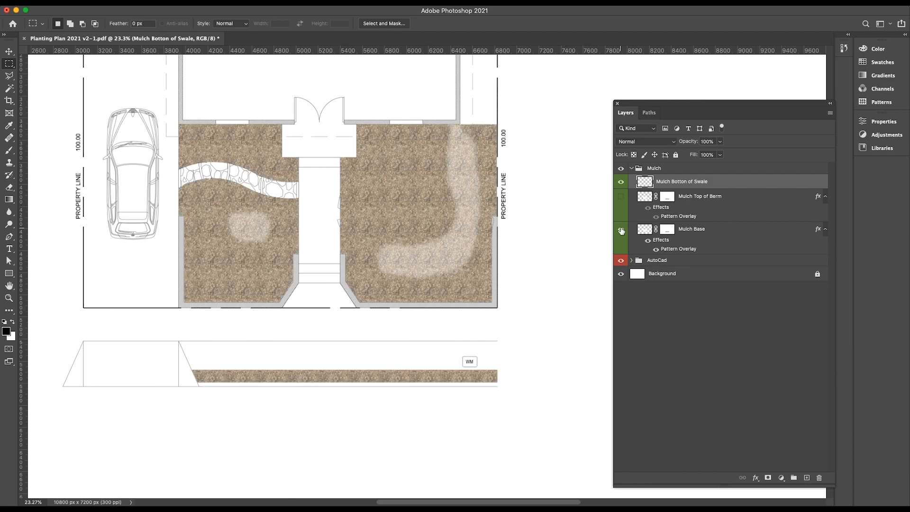
scroll(410, 256, up, 3)
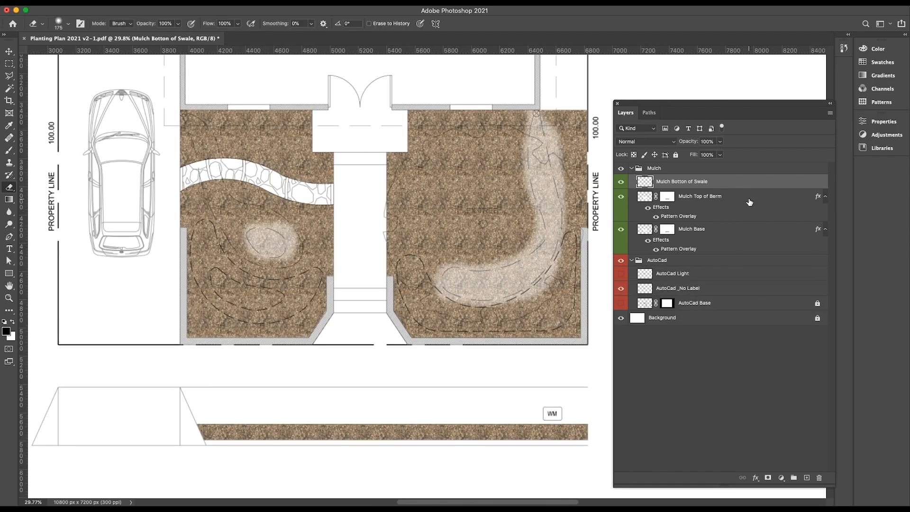
Rasterize the layer style of the Mulch Top of Berm layer.
click(749, 198)
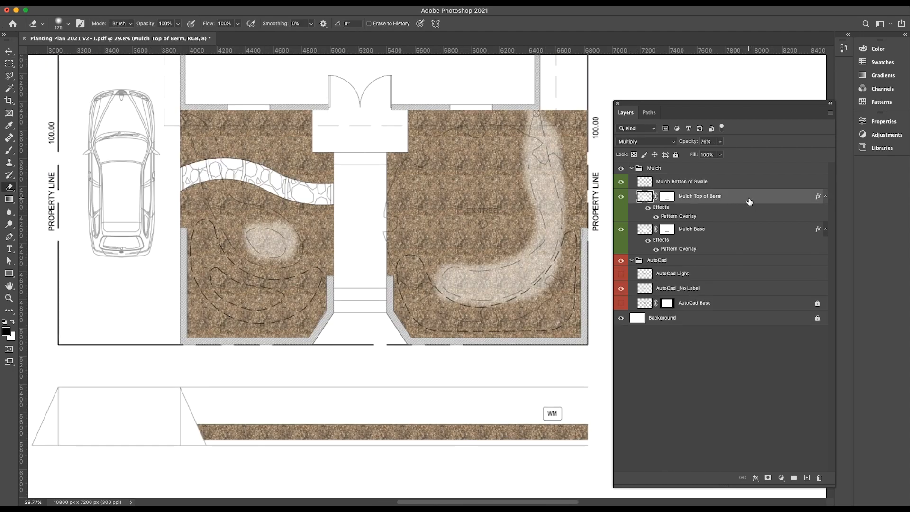
right_click(749, 201)
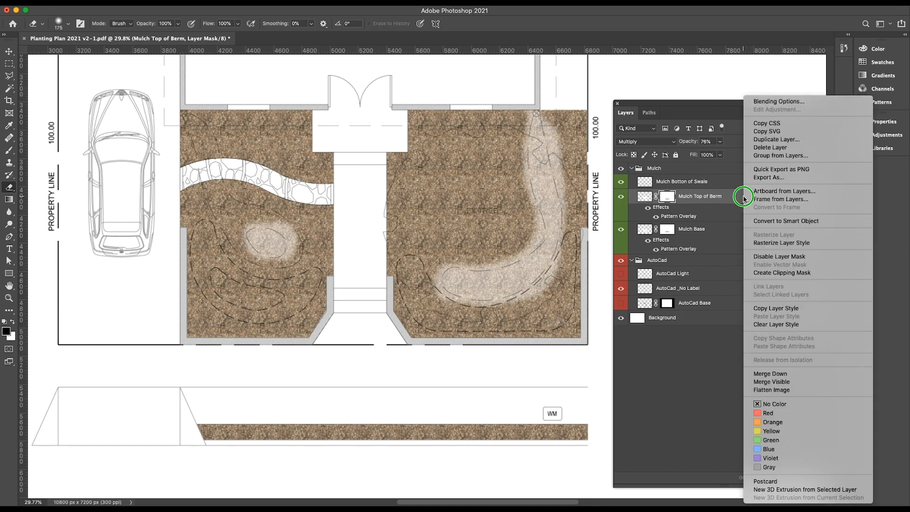
click(781, 243)
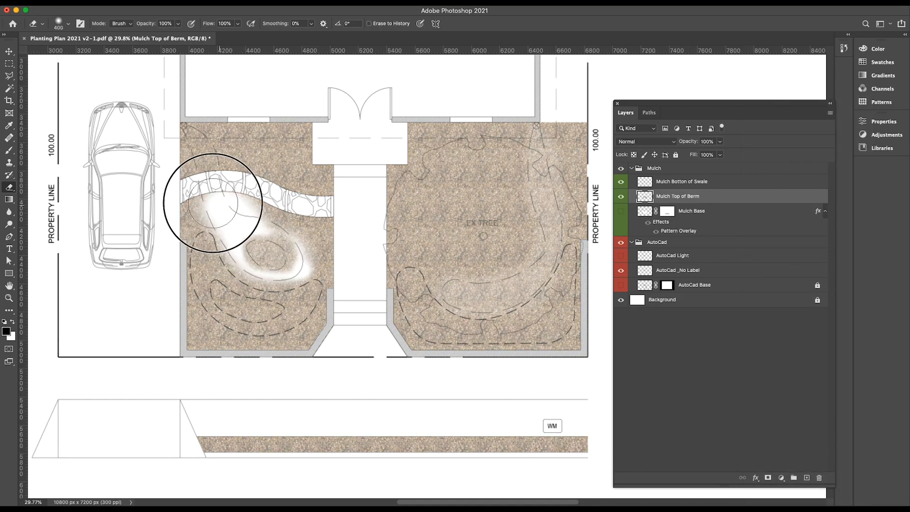
Erase the Mulch Top of Berm layer outside the two dashed berm outlines with a large soft eraser.
drag(214, 203, 188, 200)
mouse_move(162, 303)
mouse_down()
mouse_move(247, 361)
mouse_move(310, 217)
mouse_move(179, 153)
mouse_move(512, 258)
mouse_move(434, 227)
mouse_move(574, 128)
mouse_up()
mouse_move(366, 321)
mouse_down()
mouse_move(501, 370)
mouse_move(604, 351)
mouse_up()
scroll(564, 247, up, 5)
click(563, 243)
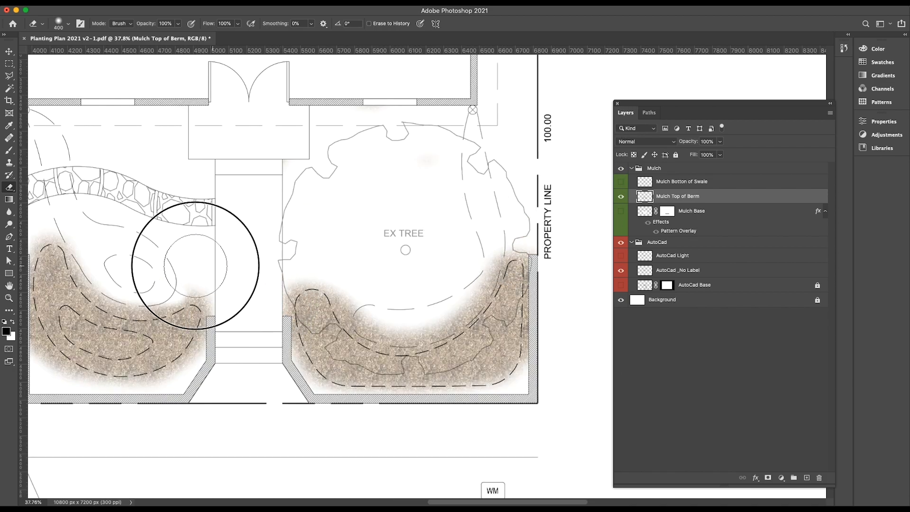
scroll(214, 264, down, 4)
scroll(353, 251, down, 2)
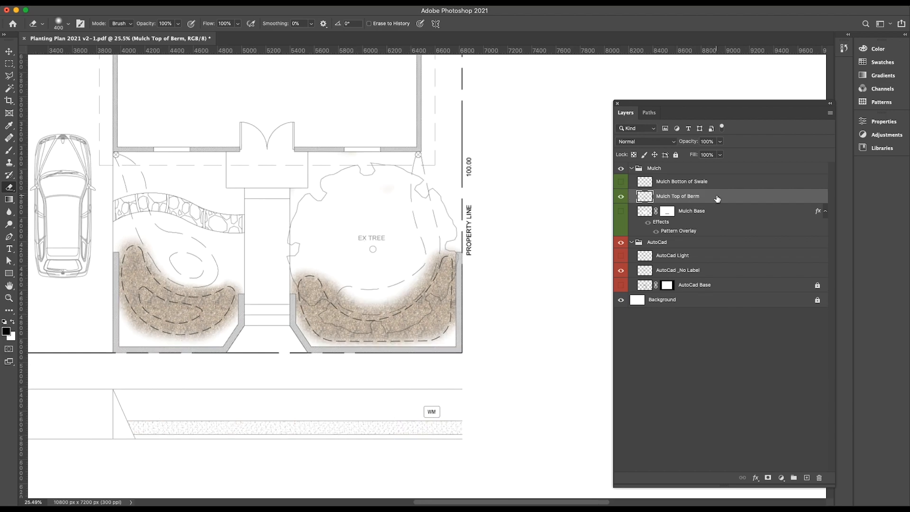
Darken the midtones of the Mulch Top of Berm layer with Levels.
key(super+l)
drag(712, 269, 729, 271)
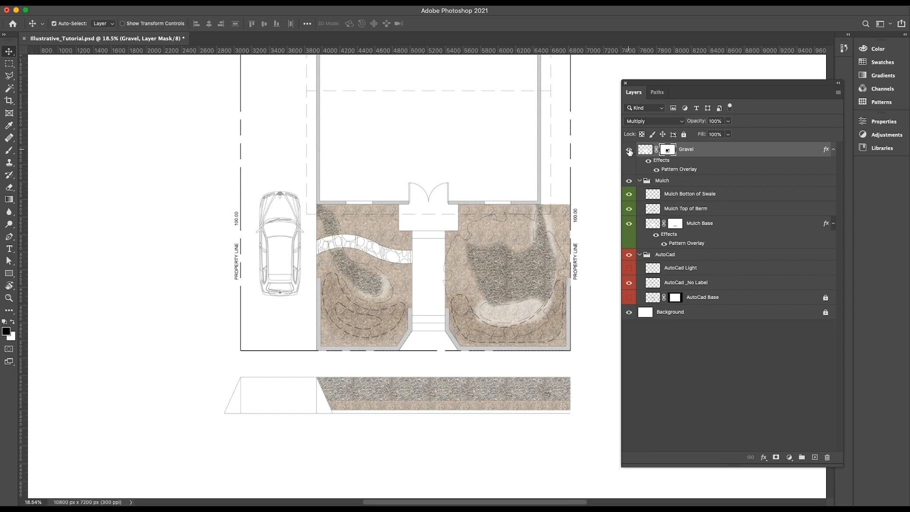
Make a new anti-aliased selection from the Mulch path with a feather radius of 0 pixels.
scroll(495, 316, up, 3)
scroll(401, 203, down, 3)
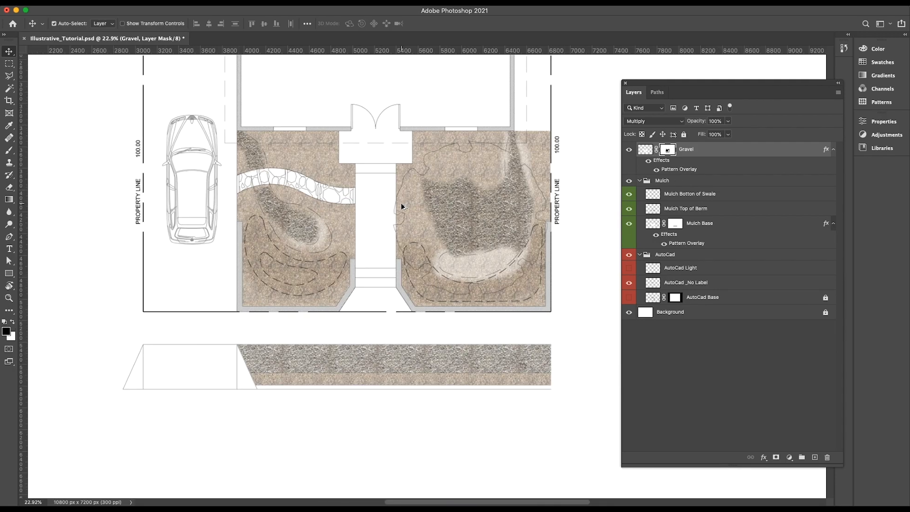
click(658, 92)
click(696, 110)
click(838, 92)
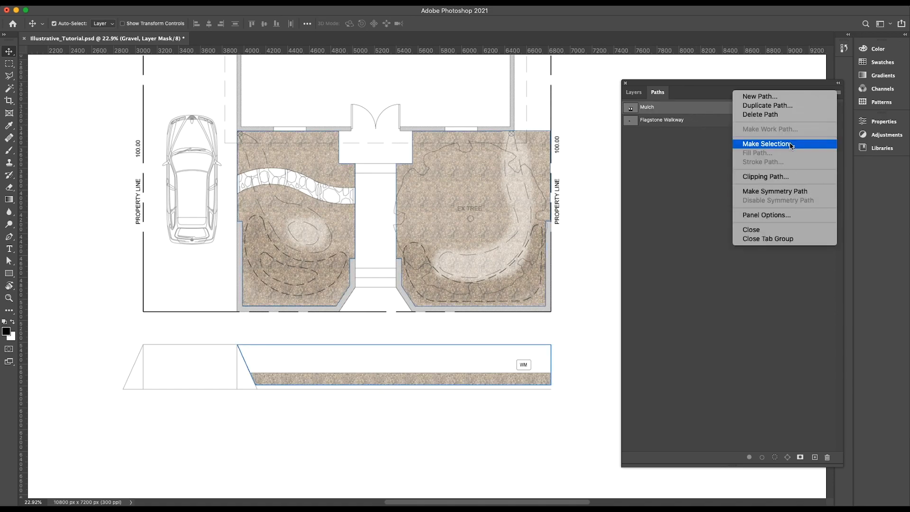
click(787, 143)
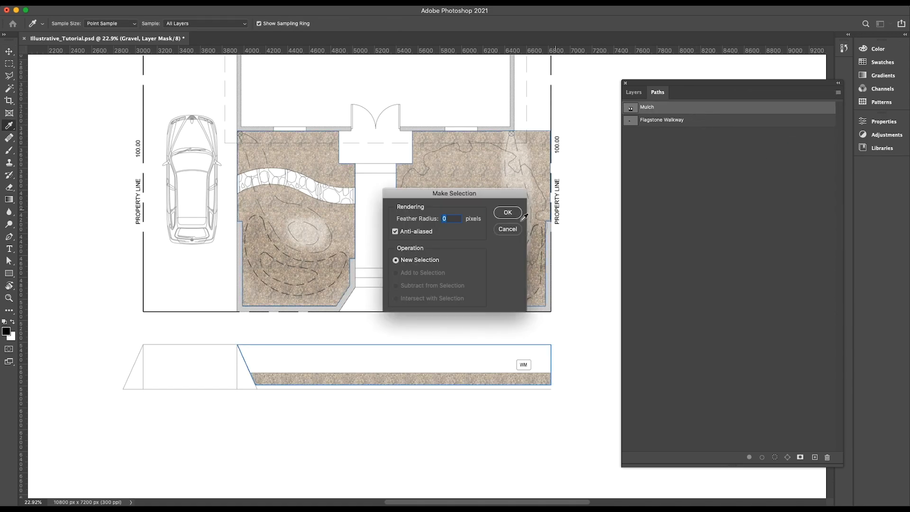
click(507, 213)
click(635, 93)
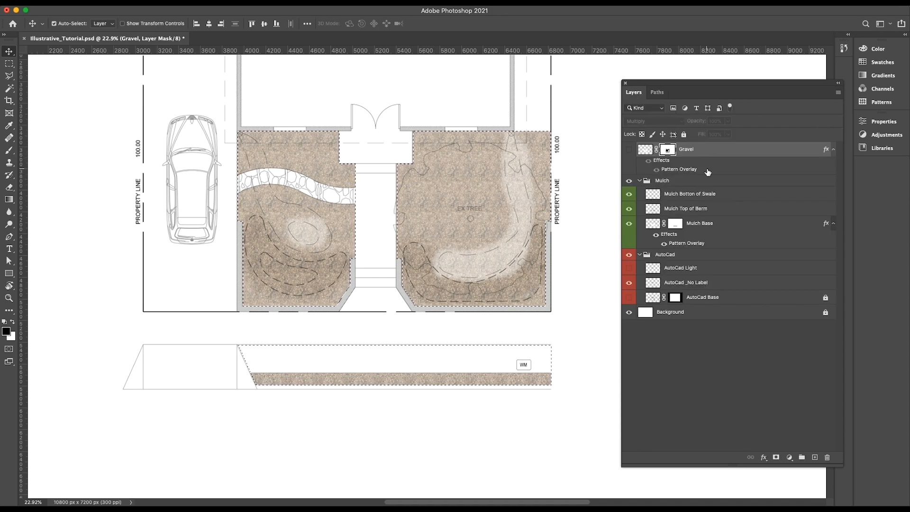
Show the Gravel layer and clear the mulch selection.
click(629, 149)
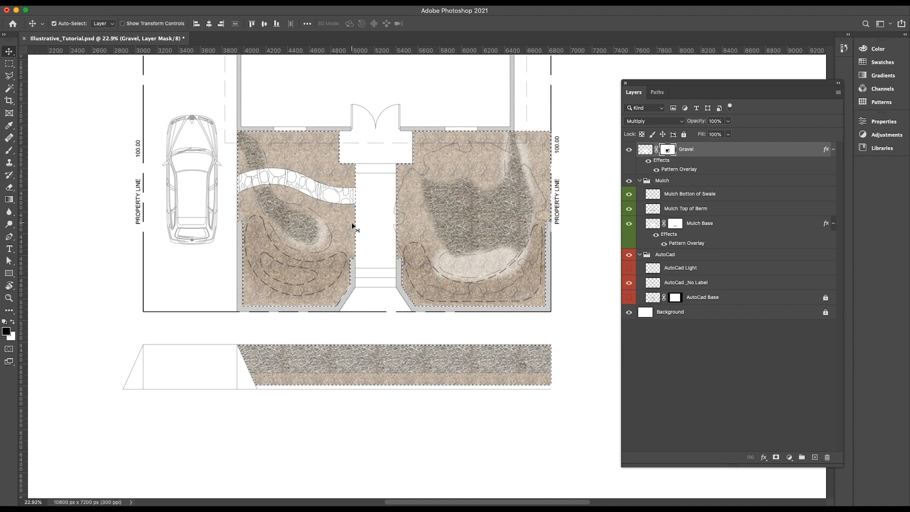
key(super+d)
scroll(476, 202, up, 5)
scroll(476, 202, down, 8)
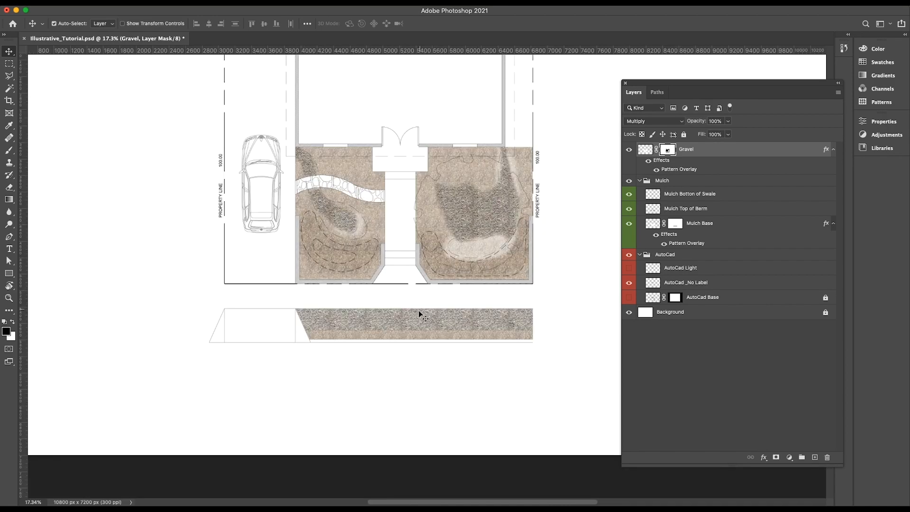
scroll(412, 331, up, 9)
scroll(393, 312, down, 6)
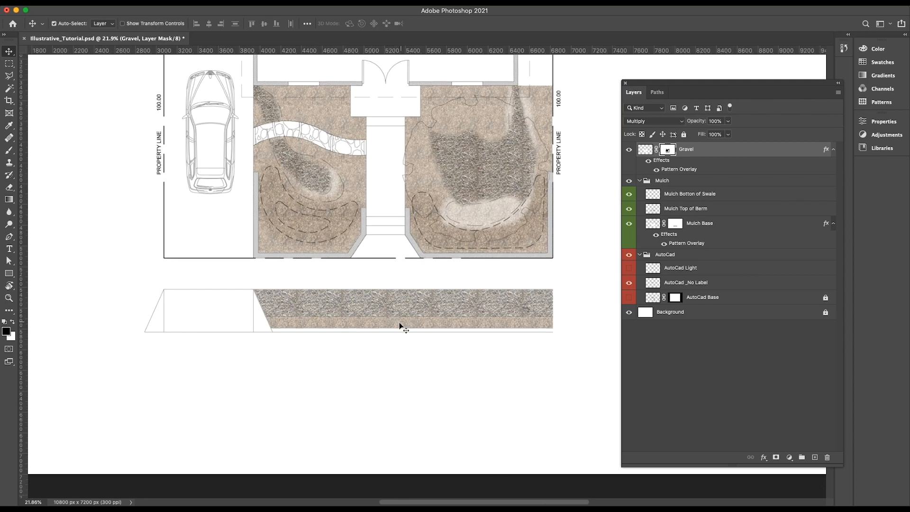
Duplicate the Gravel layer and rasterize the layer style of the copy.
key(super+j)
right_click(715, 152)
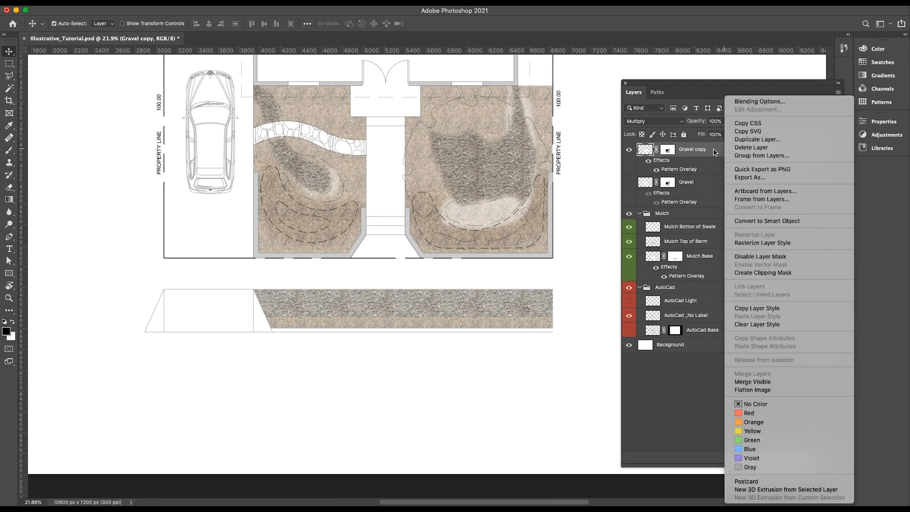
click(757, 244)
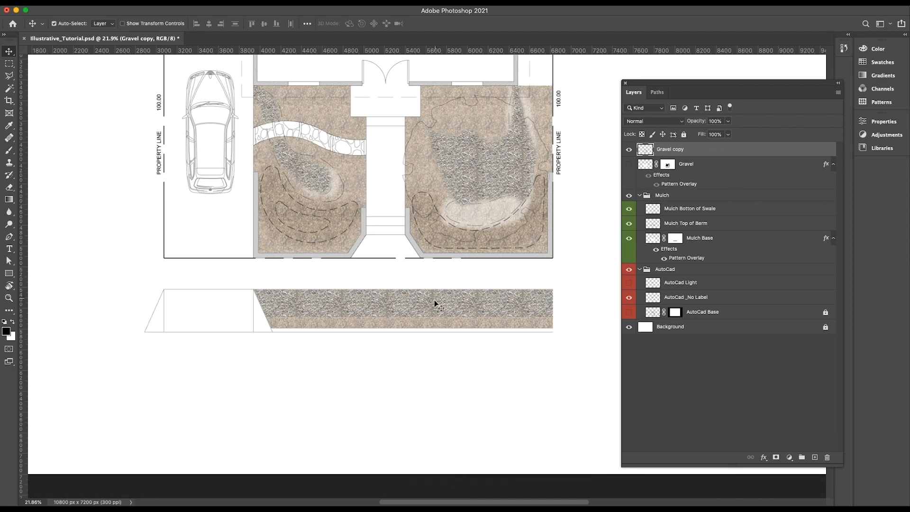
Activate the Clone Stamp tool for the Gravel copy layer, check its brush settings and examine the gravel's pattern repetition across the plan.
scroll(504, 170, up, 3)
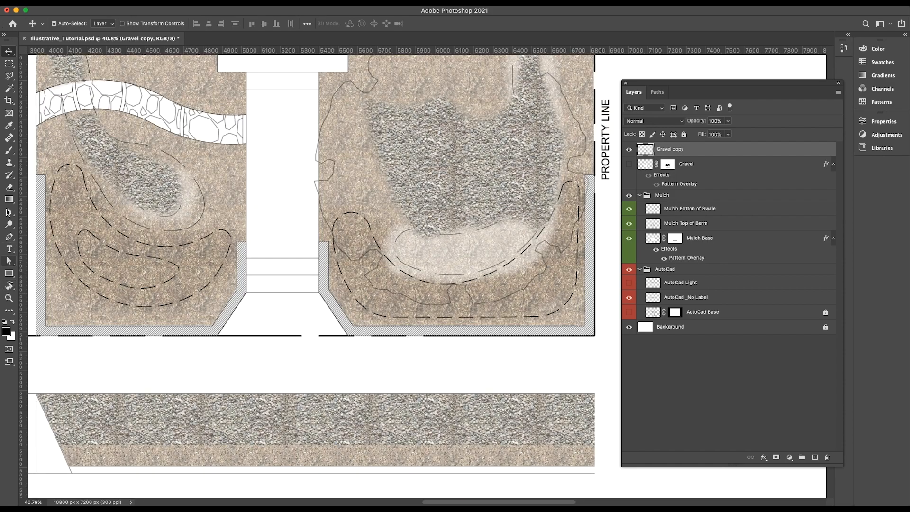
click(9, 162)
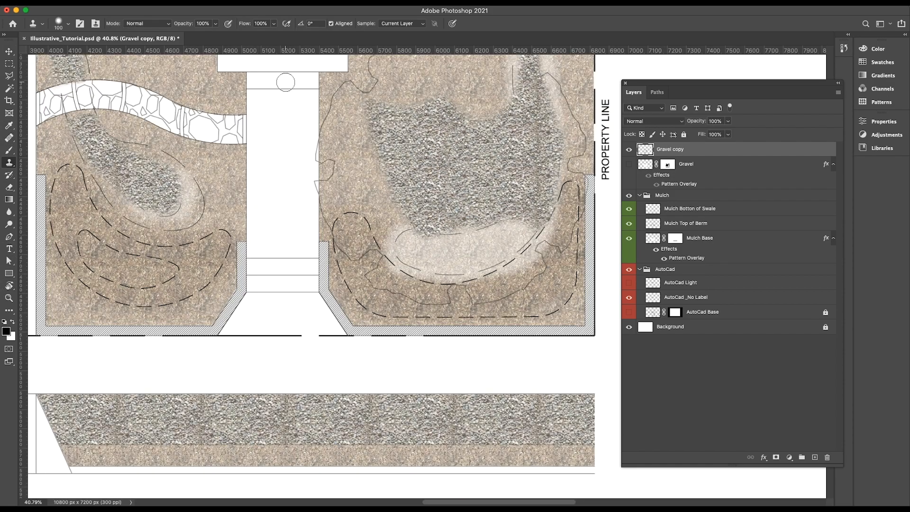
click(59, 25)
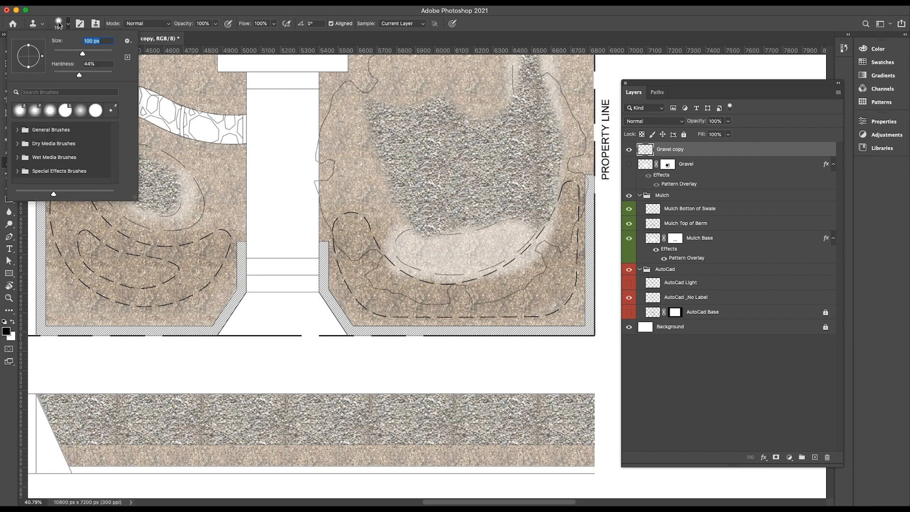
click(60, 25)
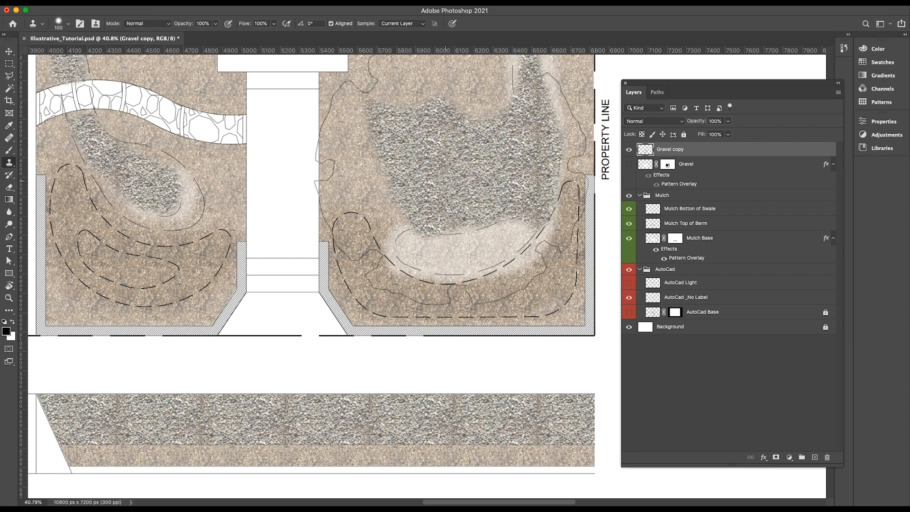
scroll(508, 167, down, 10)
scroll(497, 304, up, 6)
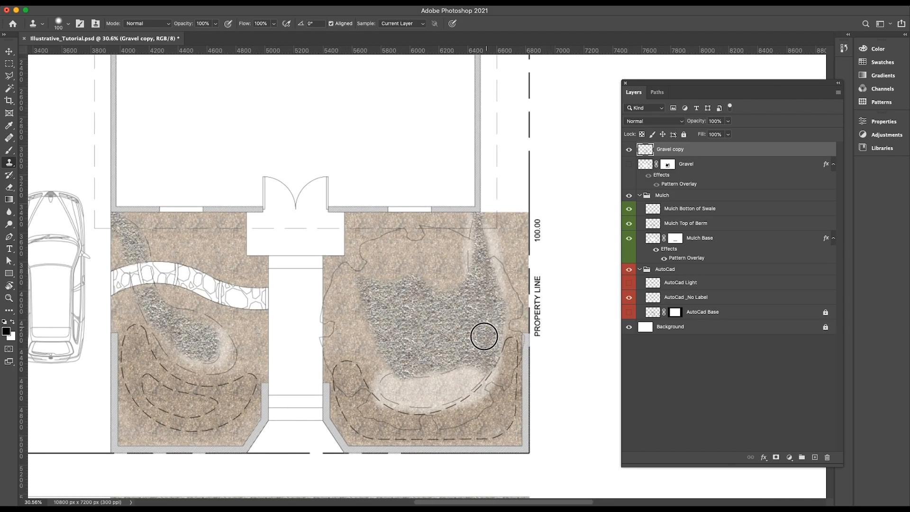
scroll(471, 301, down, 6)
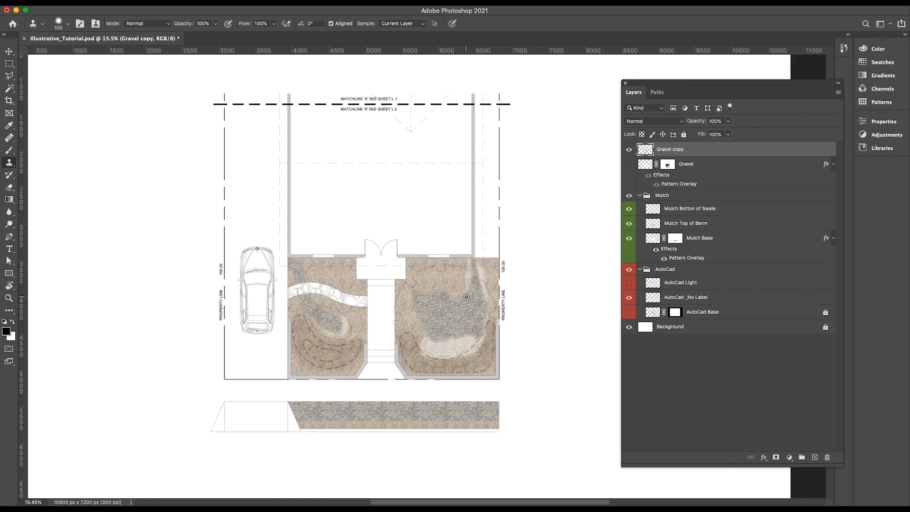
scroll(324, 427, up, 9)
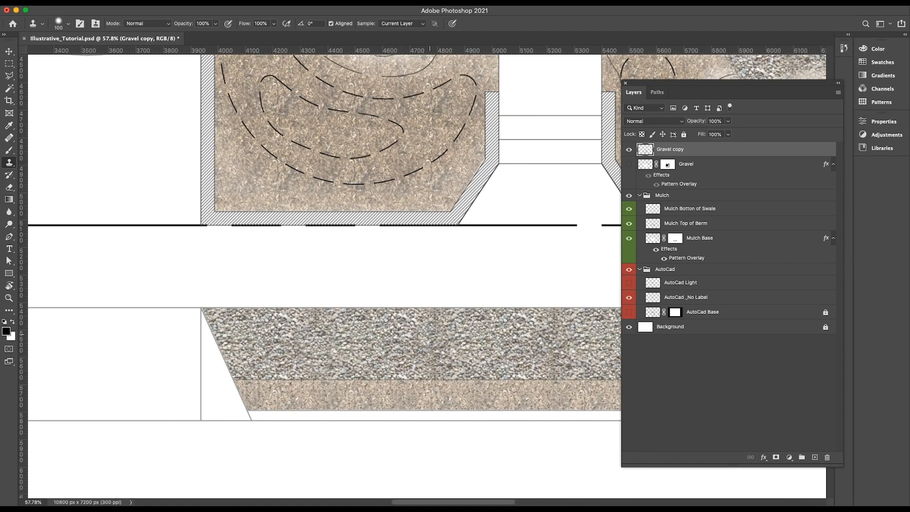
scroll(363, 337, down, 4)
scroll(492, 350, up, 2)
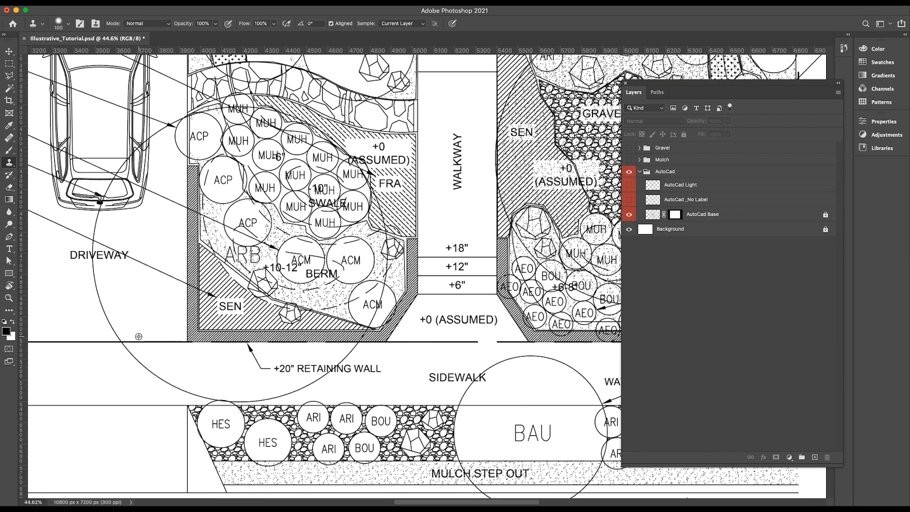
scroll(353, 296, down, 3)
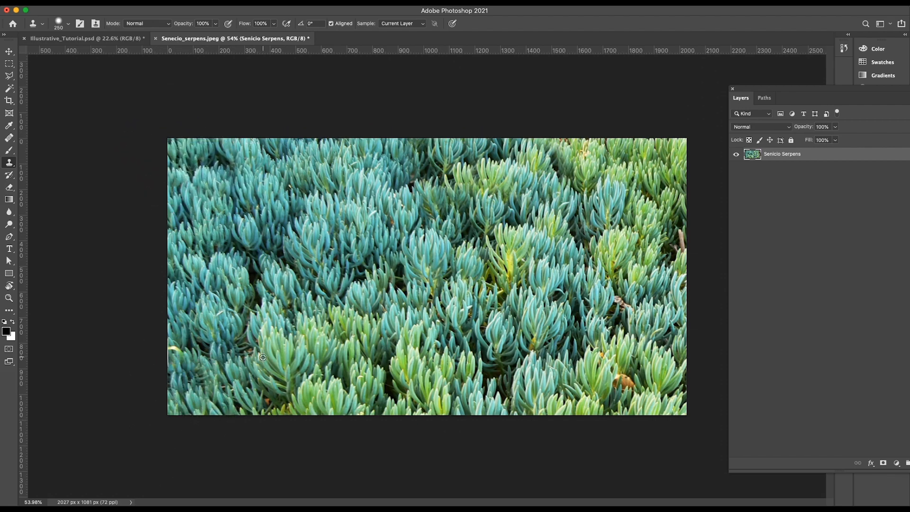
In the Senecio_serpens photo, clone foliage over the brown leaf and twig spots and define the photo as a pattern.
scroll(263, 357, down, 1)
alt+click(492, 369)
click(620, 390)
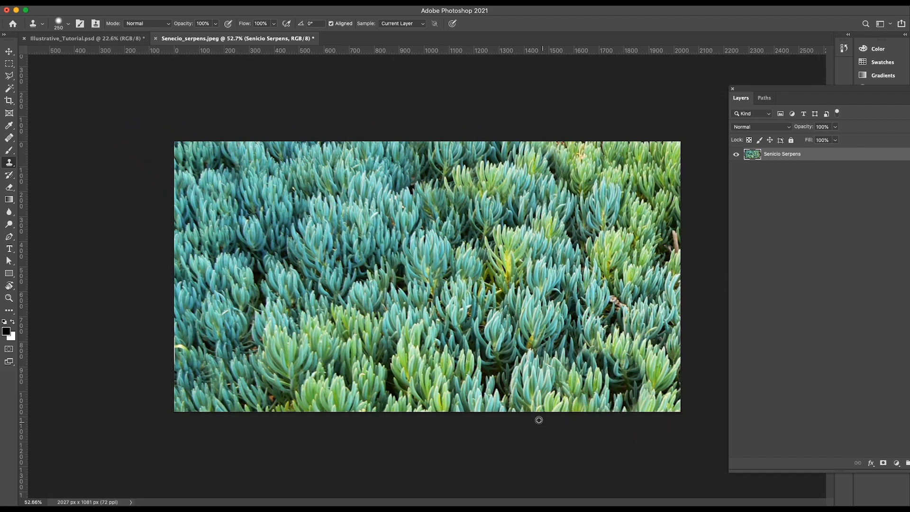
alt+click(491, 354)
drag(606, 312, 595, 345)
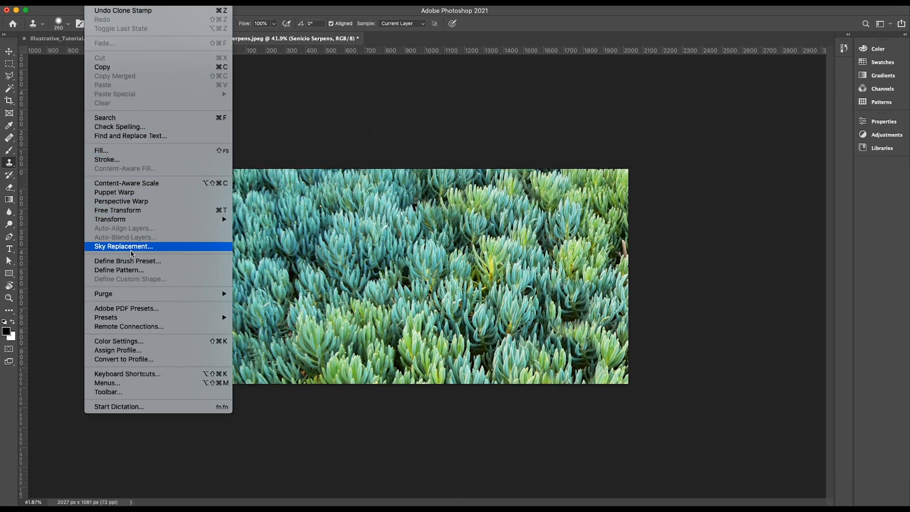
click(120, 270)
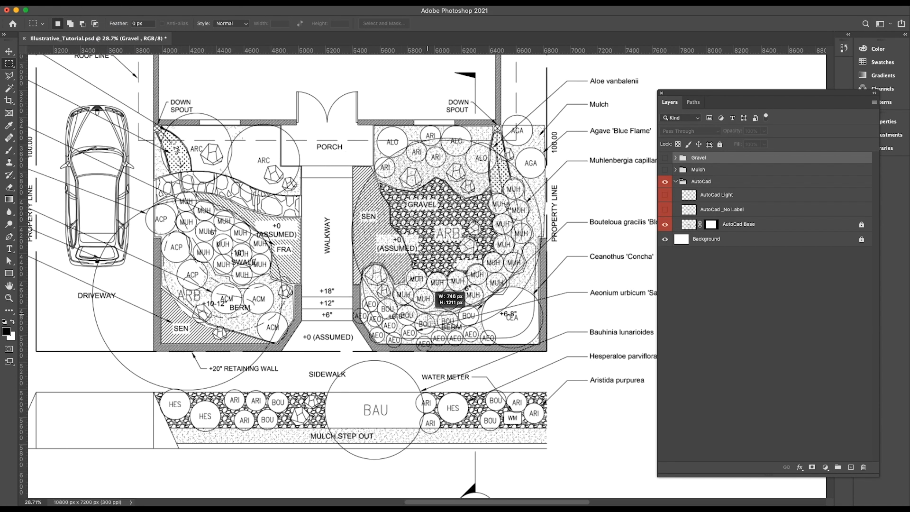
Add a rectangular selection about 1411 by 740 px around the SEN area beside the driveway and create a Senecio Serpens layer.
drag(105, 271, 297, 372)
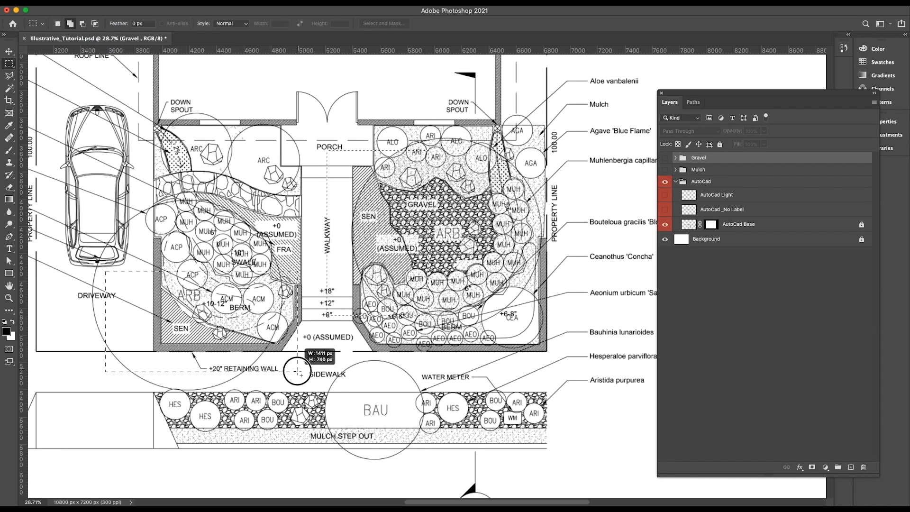
key(ctrl+shift+n)
text(Senecio Serpens)
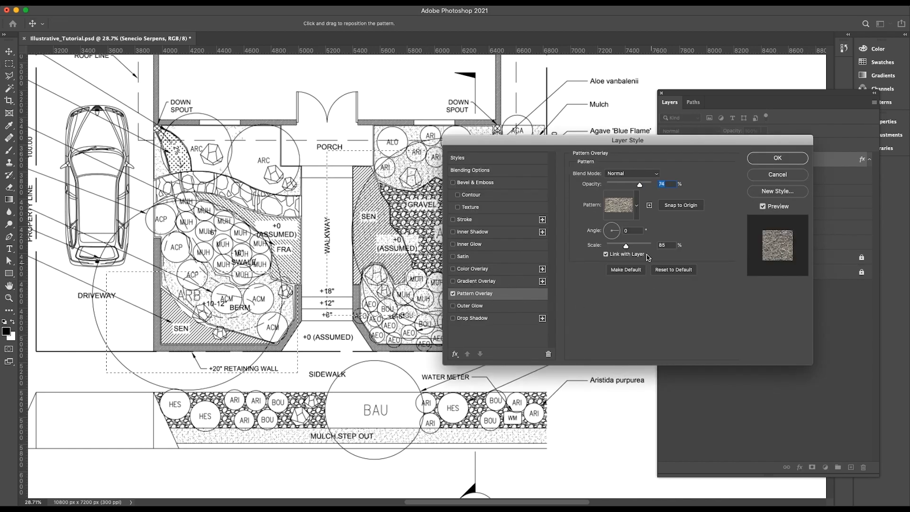
Give the Senecio Serpens layer a Pattern Overlay of the succulent foliage at 43% scale.
click(637, 205)
click(552, 289)
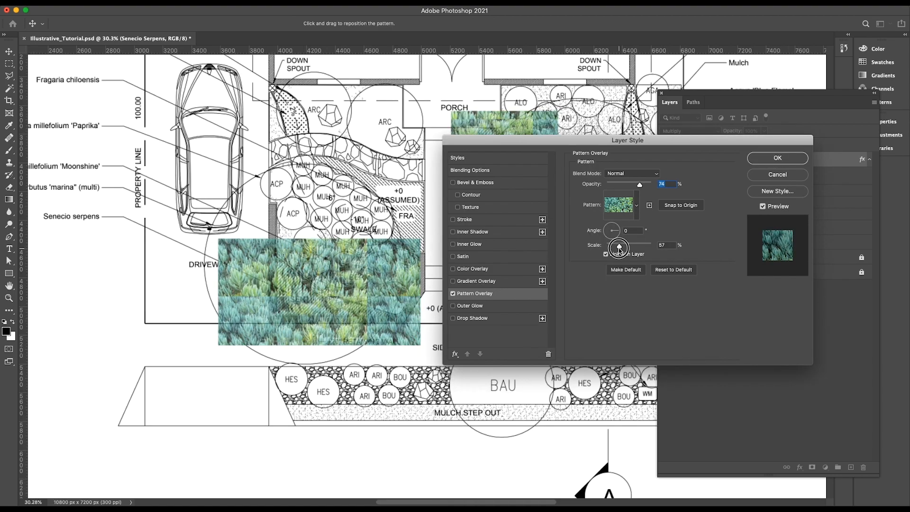
drag(614, 246, 617, 247)
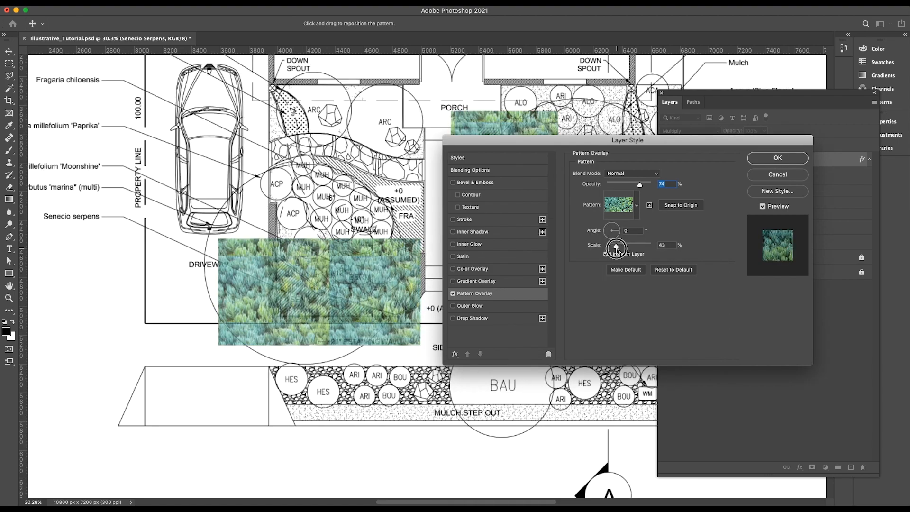
click(781, 161)
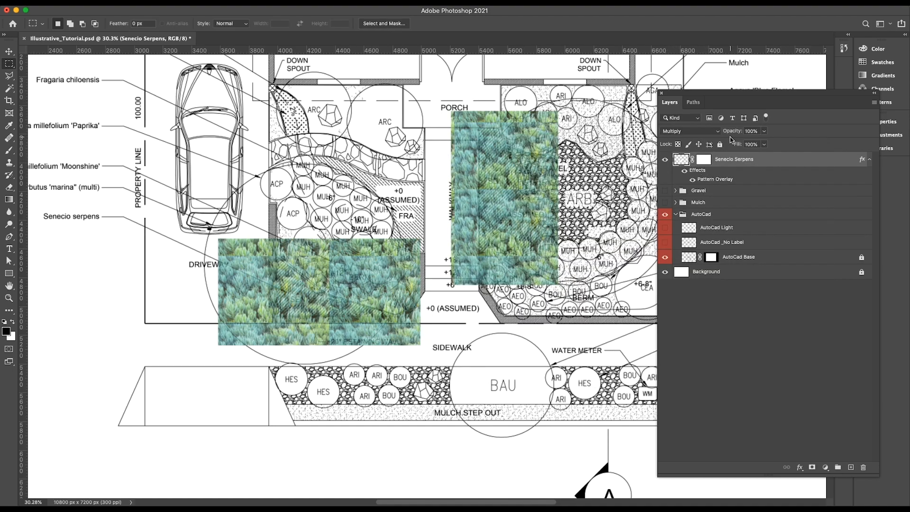
Set the Senecio Serpens layer's blend mode to Normal and inspect the pattern seams without the AutoCad linework.
click(717, 132)
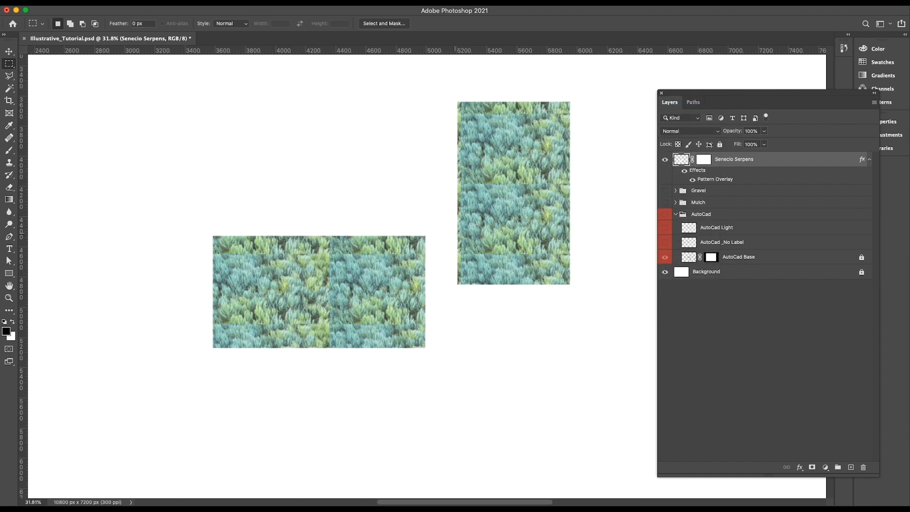
scroll(494, 190, up, 3)
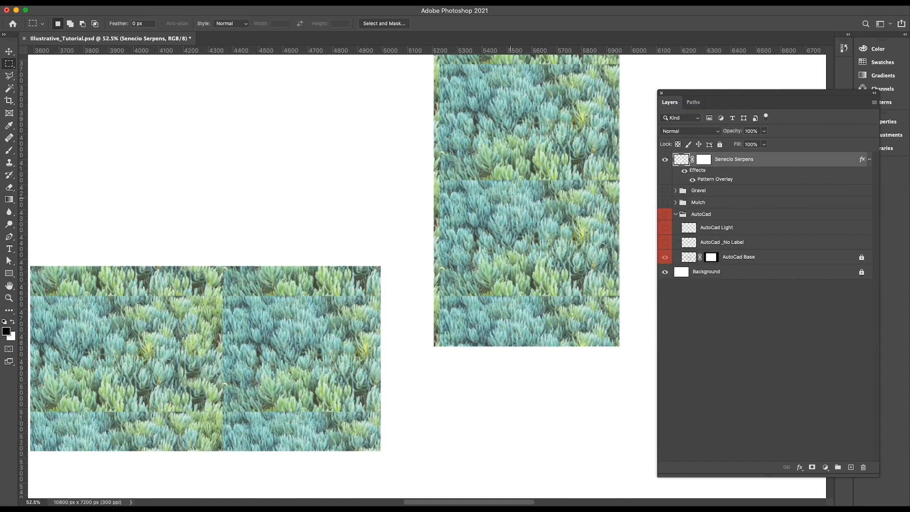
scroll(510, 199, down, 3)
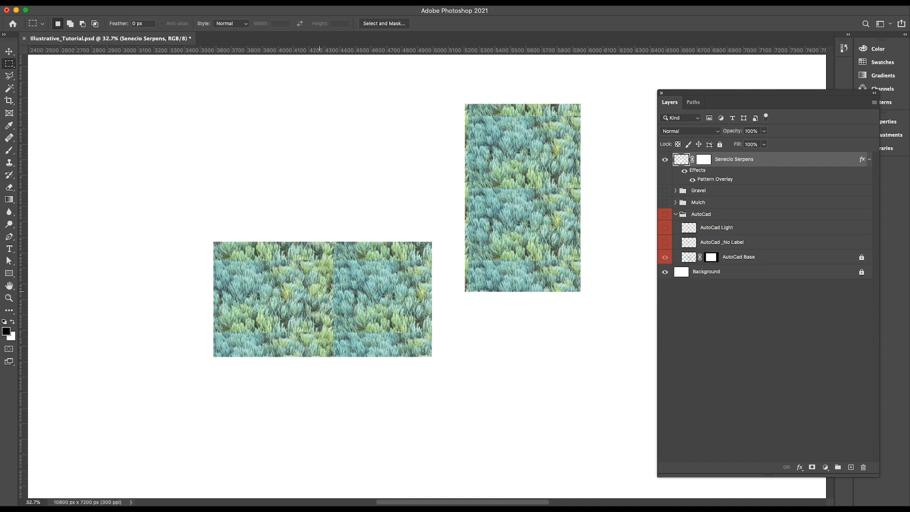
Duplicate the Senecio Serpens layer and group both layers in a group named Senicio Serpens.
drag(734, 159, 850, 467)
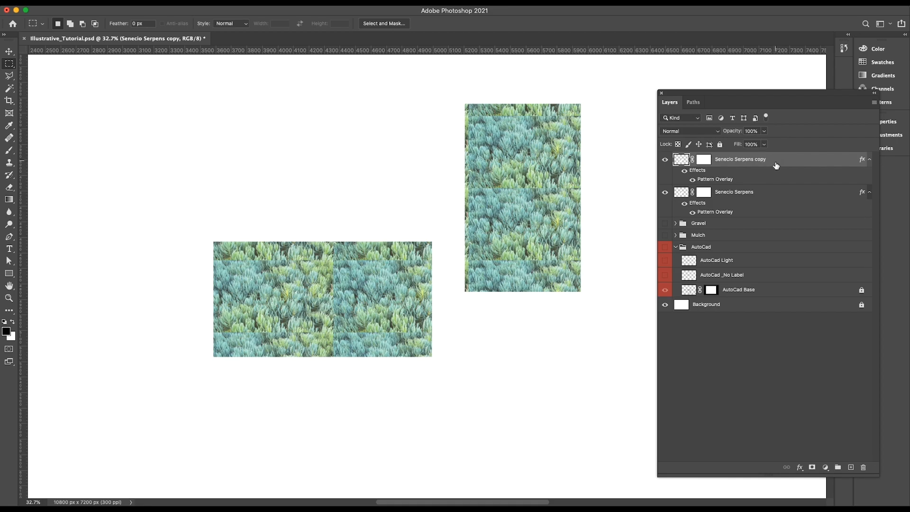
shift+click(776, 191)
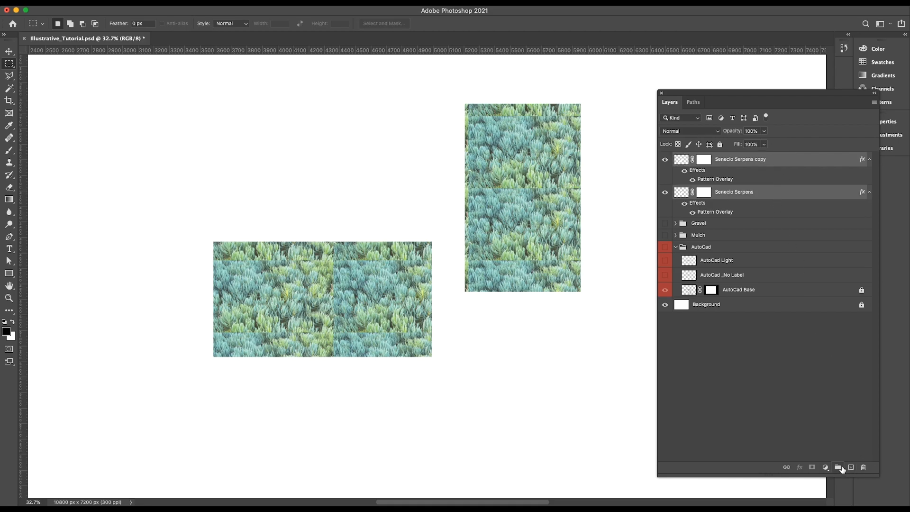
click(838, 468)
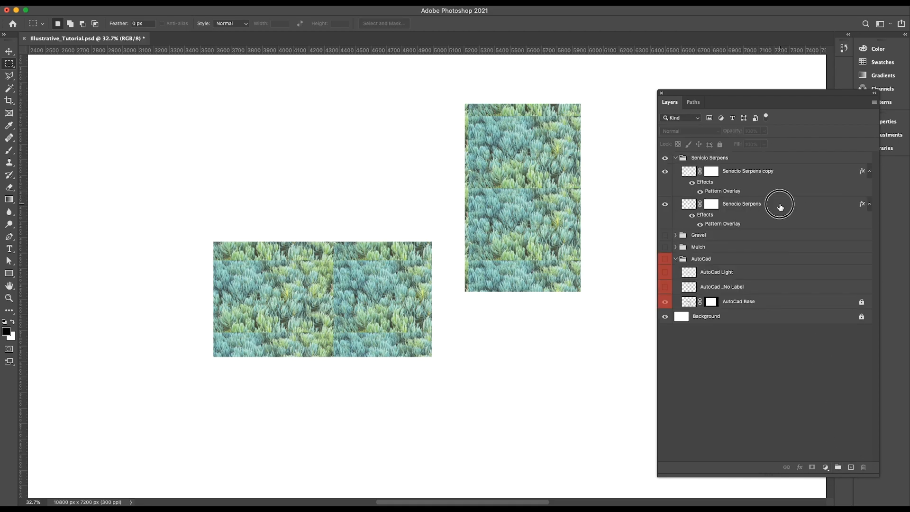
Rasterize the layer style of the Senecio Serpens copy layer.
click(780, 208)
click(791, 173)
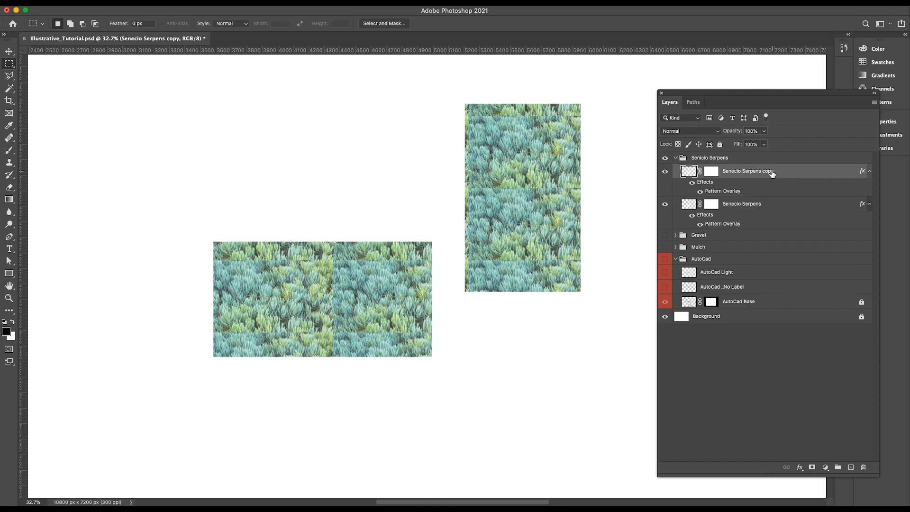
right_click(757, 171)
click(795, 242)
Clone foliage over the pattern seams throughout the wide foliage rectangle beside the driveway.
key(s)
alt+click(268, 297)
drag(230, 265, 241, 281)
alt+click(257, 302)
drag(314, 262, 321, 264)
alt+click(283, 292)
drag(226, 271, 218, 269)
alt+click(266, 313)
mouse_move(256, 334)
mouse_down()
mouse_move(225, 333)
mouse_move(269, 308)
mouse_move(280, 327)
mouse_move(308, 328)
mouse_up()
mouse_move(335, 270)
mouse_down()
mouse_move(326, 309)
mouse_move(312, 318)
mouse_move(366, 327)
mouse_move(324, 339)
mouse_up()
alt+click(307, 319)
drag(389, 332, 417, 331)
drag(372, 263, 408, 263)
Clone foliage over the horizontal pattern seams in the tall foliage rectangle beside the walkway.
drag(477, 191, 541, 189)
drag(477, 264, 559, 263)
drag(488, 119, 564, 121)
drag(564, 189, 574, 191)
Show the AutoCad group and set the Senecio Serpens copy layer's blend mode to Multiply.
click(665, 240)
click(689, 131)
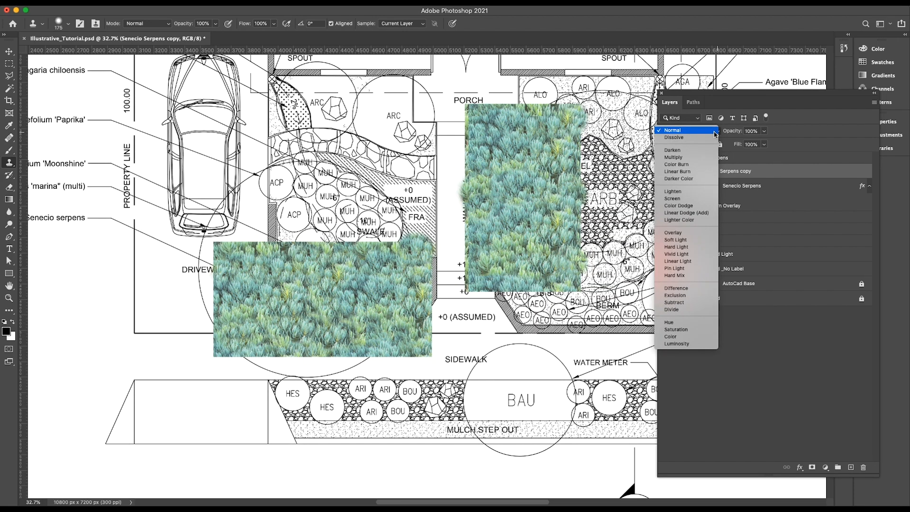
click(686, 158)
Add a layer mask to the Senecio Serpens copy layer and start brushing away the foliage over the driveway.
key(e)
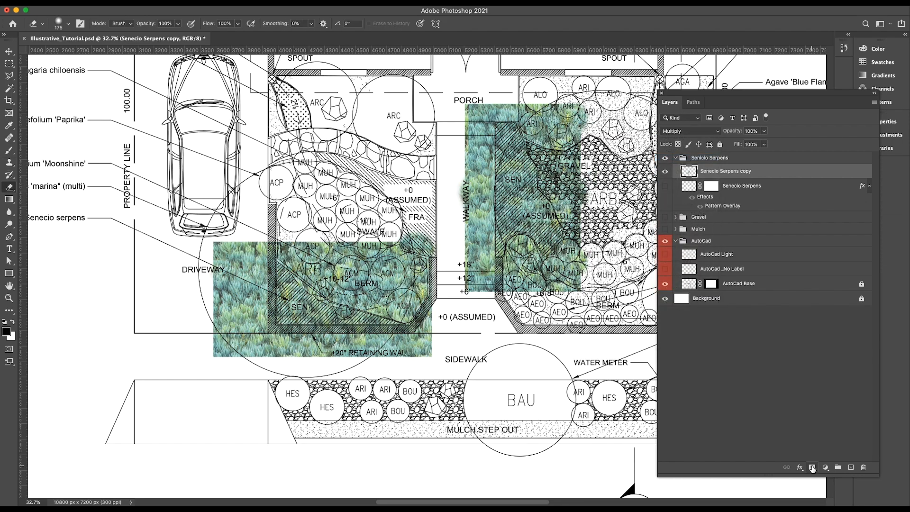
click(812, 467)
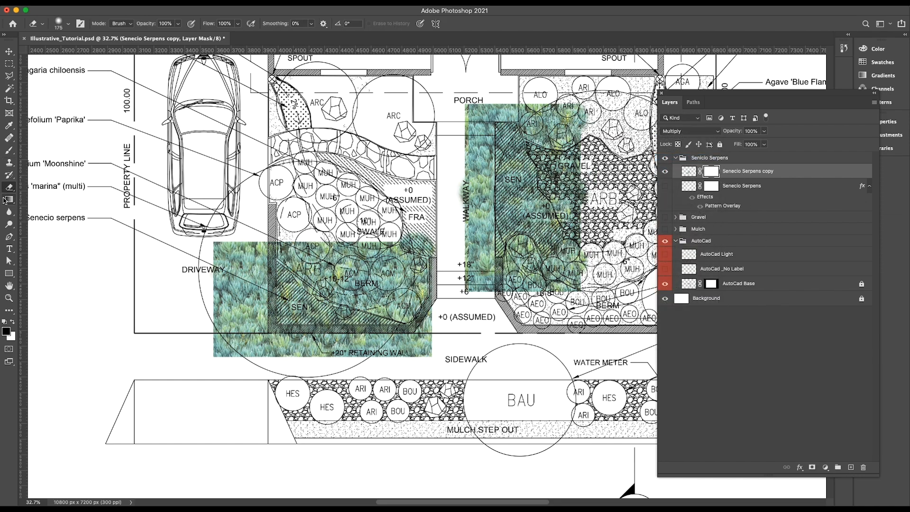
click(9, 150)
mouse_move(232, 247)
mouse_down()
mouse_move(222, 289)
mouse_move(227, 331)
mouse_move(228, 250)
mouse_up()
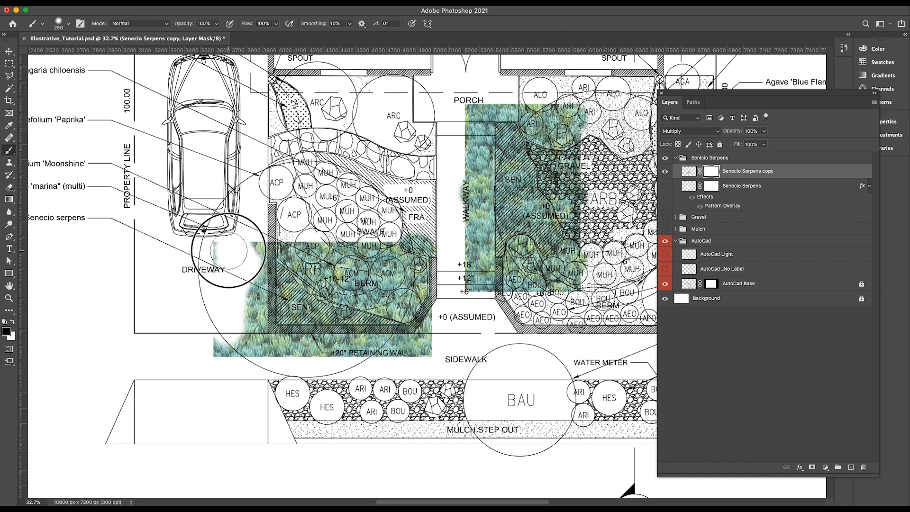
Soften the 250 px brush to about 8% hardness and mask out the foliage outside the two SEN planting areas.
click(70, 25)
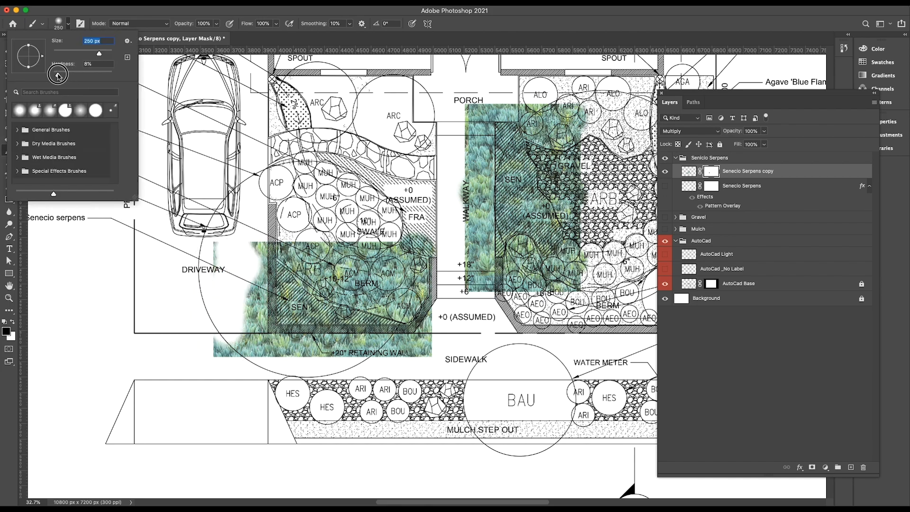
mouse_move(258, 263)
mouse_down()
mouse_move(244, 344)
mouse_move(208, 312)
mouse_move(227, 238)
mouse_up()
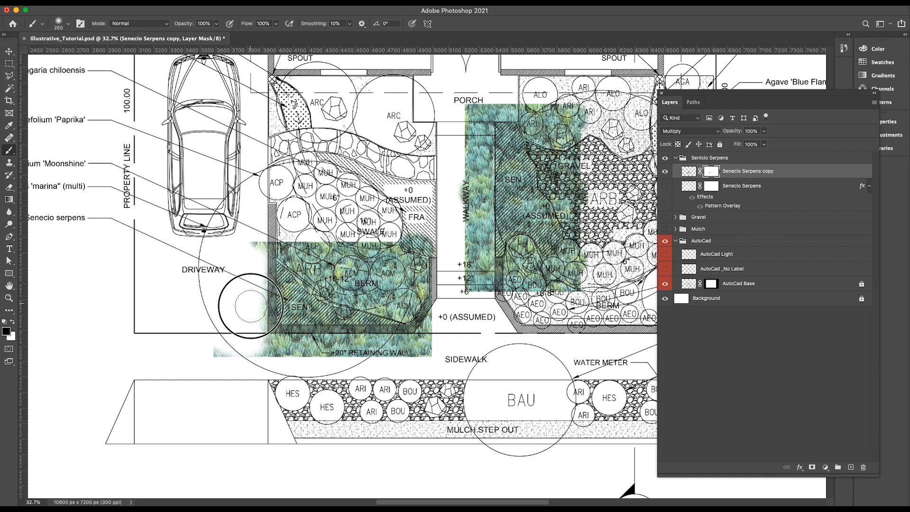
mouse_move(255, 325)
mouse_down()
mouse_move(223, 347)
mouse_move(325, 349)
mouse_move(265, 349)
mouse_up()
mouse_move(292, 225)
mouse_down()
mouse_move(408, 235)
mouse_move(417, 286)
mouse_up()
mouse_move(531, 103)
mouse_down()
mouse_move(427, 158)
mouse_move(362, 289)
mouse_move(407, 360)
mouse_move(474, 294)
mouse_move(473, 259)
mouse_up()
Set the Senecio Serpens copy layer's blend mode to Normal and show the Gravel and Mulch groups.
click(711, 131)
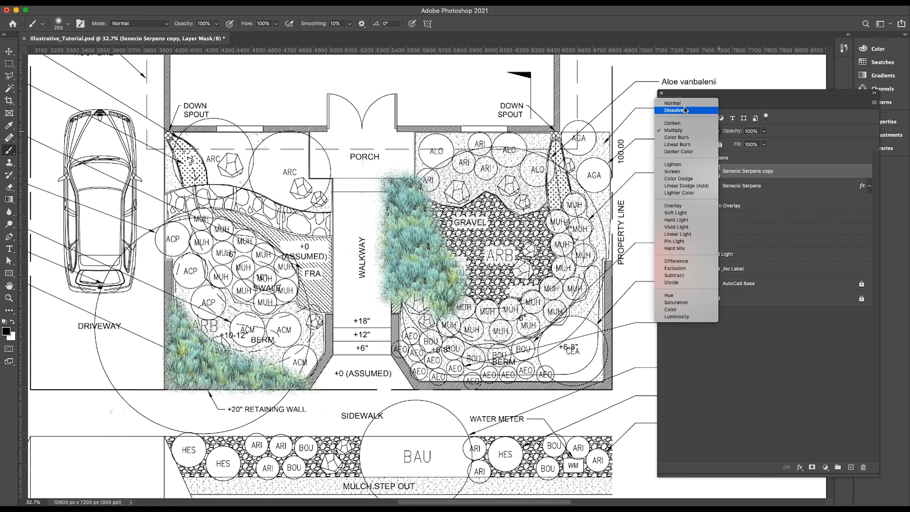
click(678, 100)
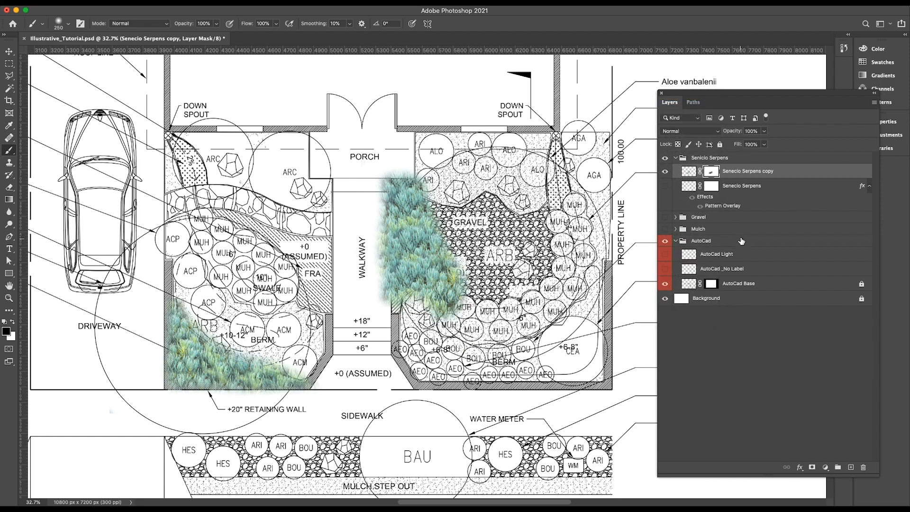
click(664, 217)
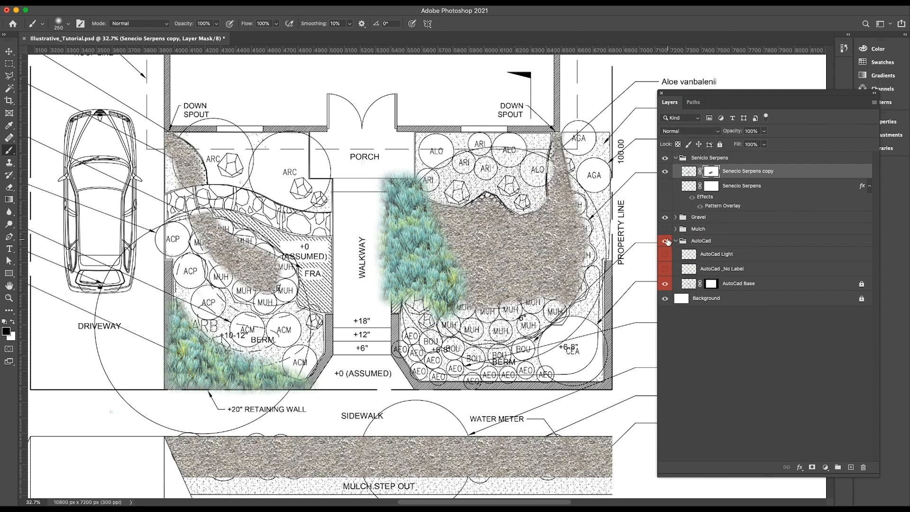
click(665, 229)
scroll(630, 156, down, 5)
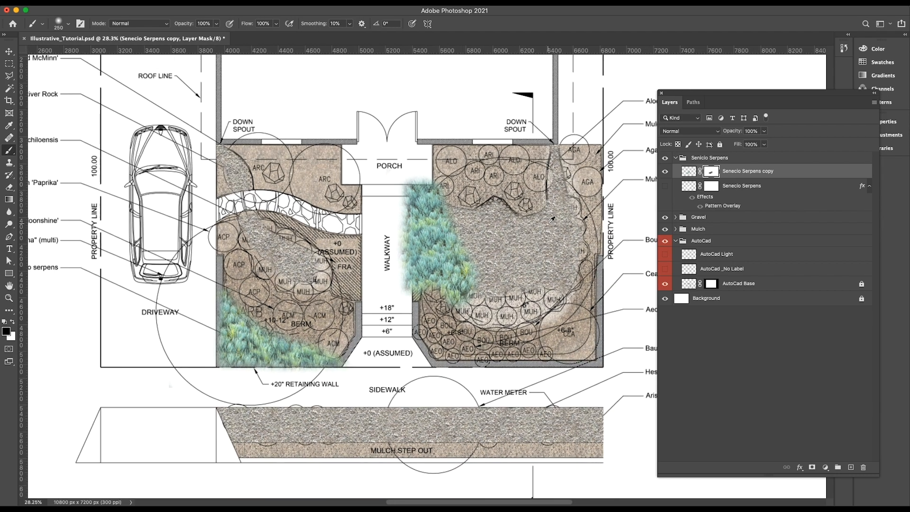
mouse_move(441, 257)
mouse_down()
mouse_move(409, 257)
mouse_move(438, 179)
mouse_move(430, 210)
mouse_up()
drag(403, 318, 393, 333)
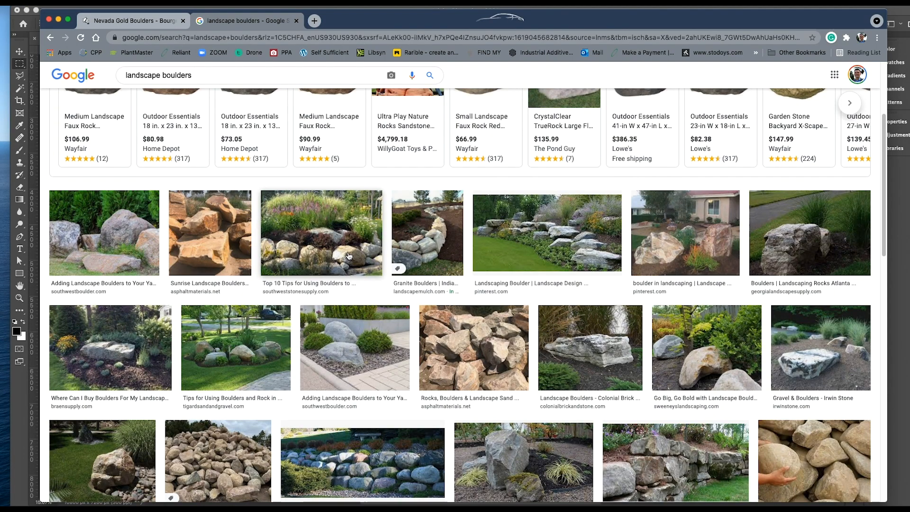
Browse the landscape boulders image results for a suitable rock photo.
scroll(505, 246, down, 3)
scroll(486, 298, up, 2)
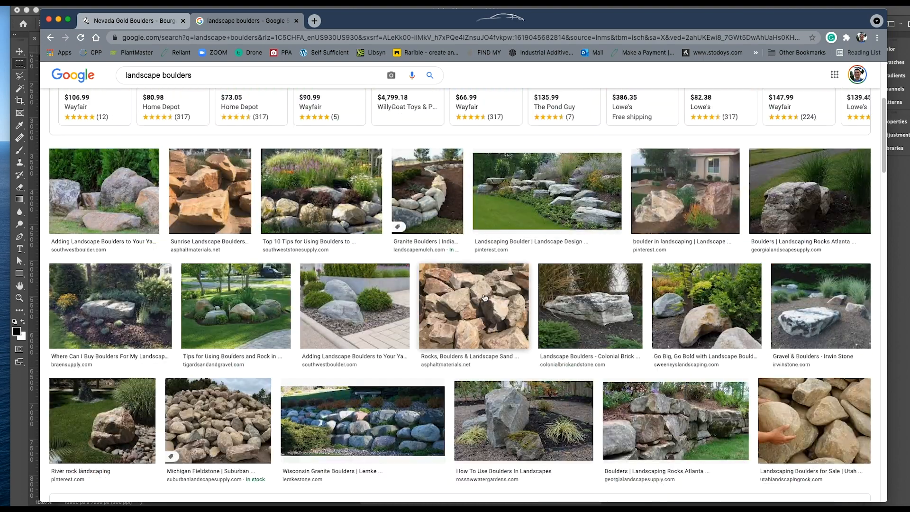
click(486, 299)
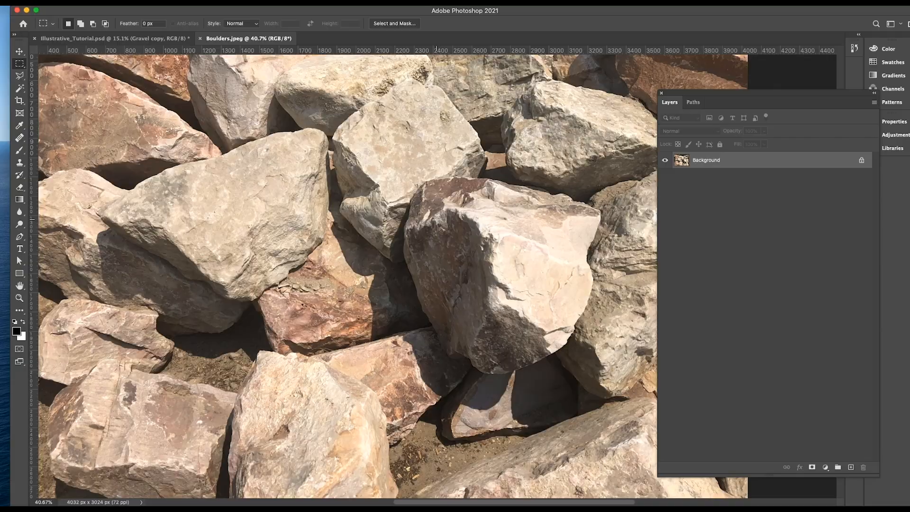
Trace the large dark-sided boulder in the middle of Boulders.jpeg with the Pen tool and copy it into the planting plan.
scroll(436, 219, down, 4)
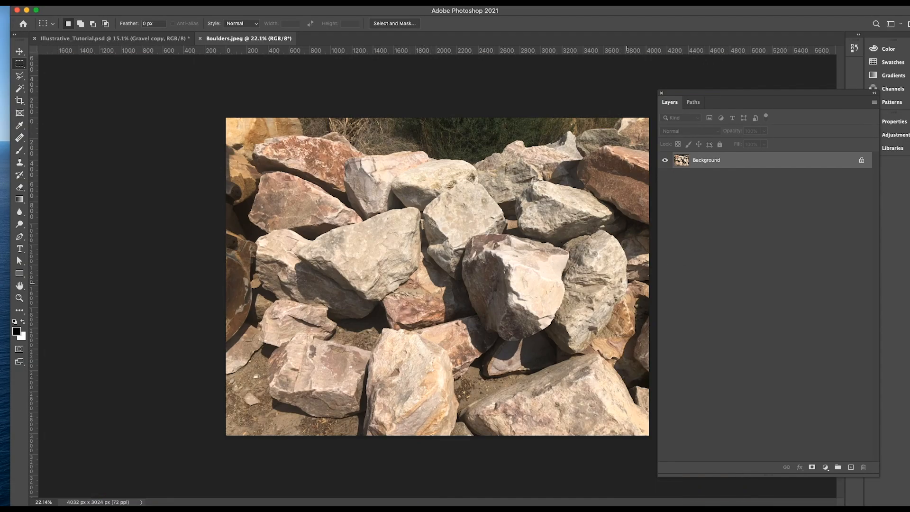
scroll(627, 283, up, 5)
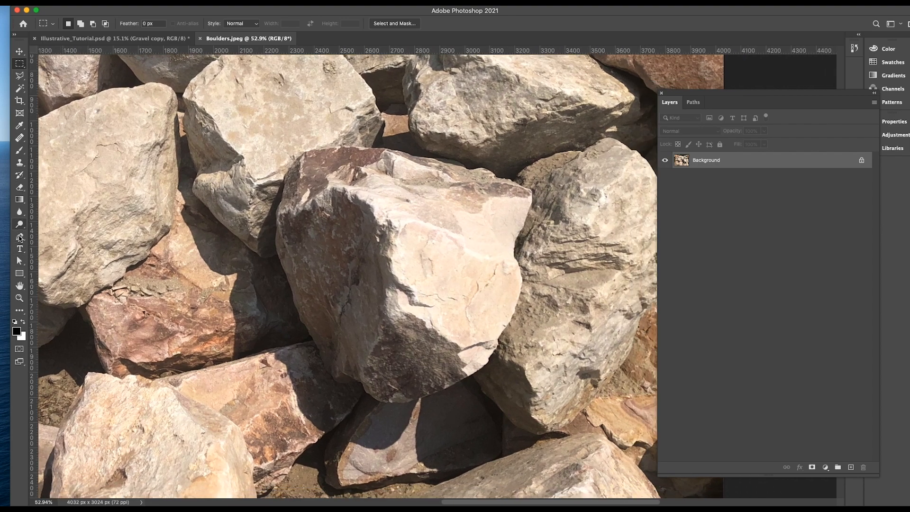
click(287, 175)
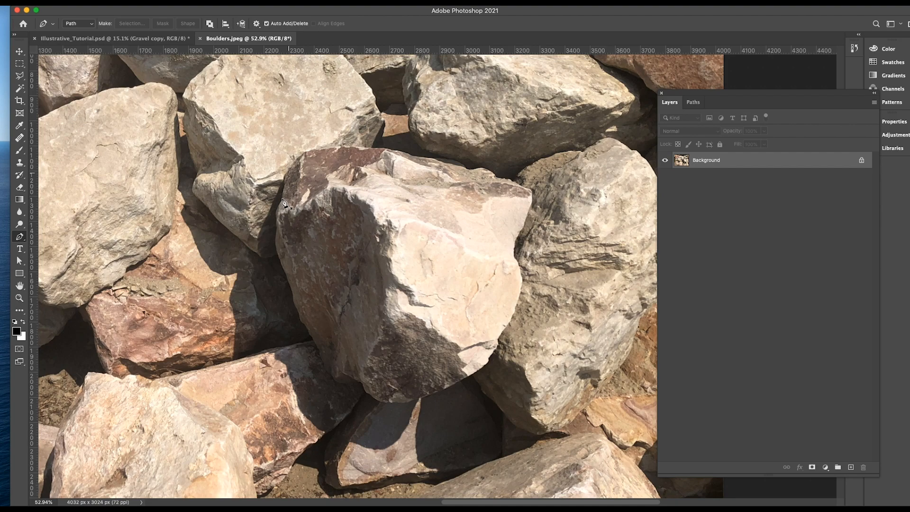
click(288, 176)
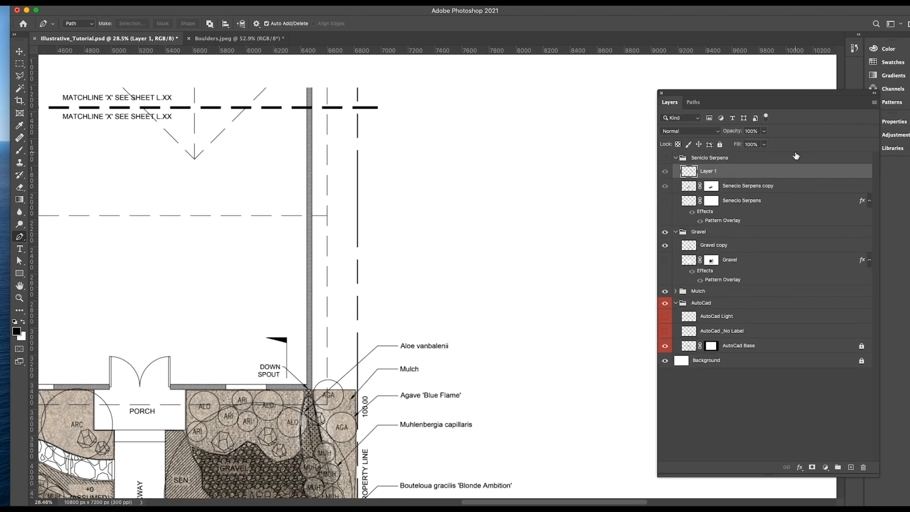
scroll(518, 244, down, 3)
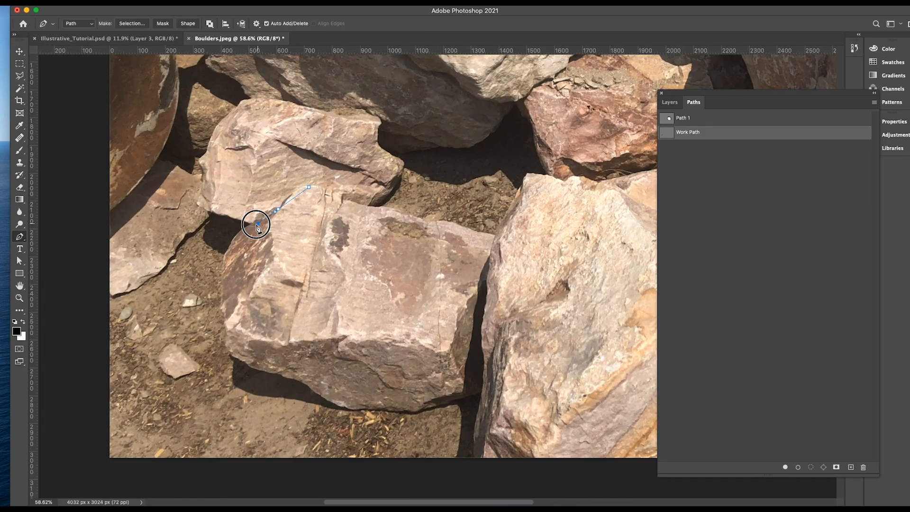
Trace the blocky reddish-tan boulder in the photo's lower-left area with the Pen tool and copy it into the planting plan.
click(244, 233)
click(231, 329)
click(303, 378)
click(380, 404)
click(473, 374)
click(480, 289)
click(424, 228)
click(327, 197)
right_click(732, 131)
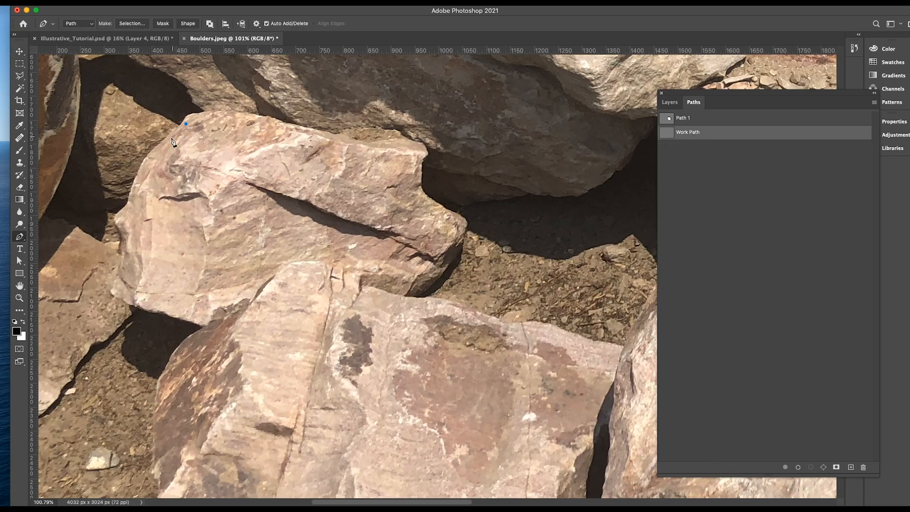
Cut out the smaller pink boulder above that block with the Pen tool, cloning out the overlapping rock, and copy it into the plan.
click(185, 124)
click(155, 154)
click(135, 184)
click(119, 216)
click(120, 267)
click(112, 292)
click(215, 320)
drag(241, 341, 262, 351)
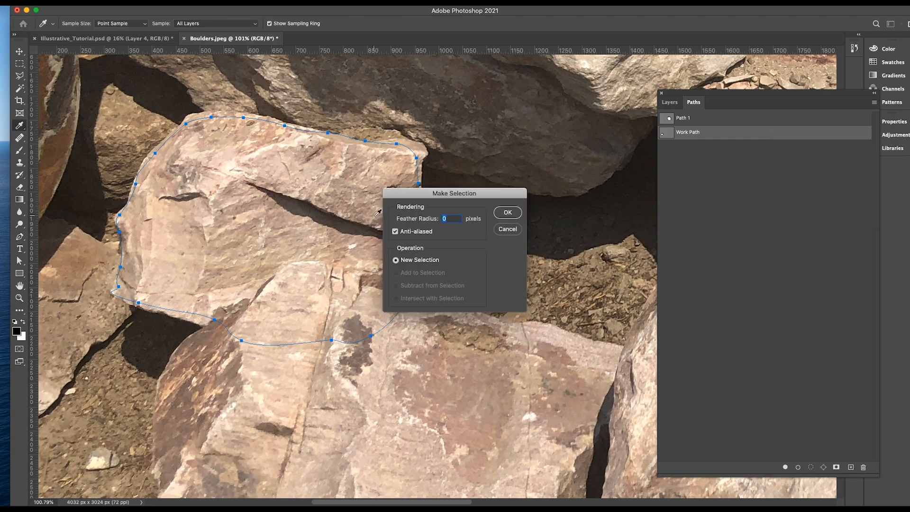
key(Return)
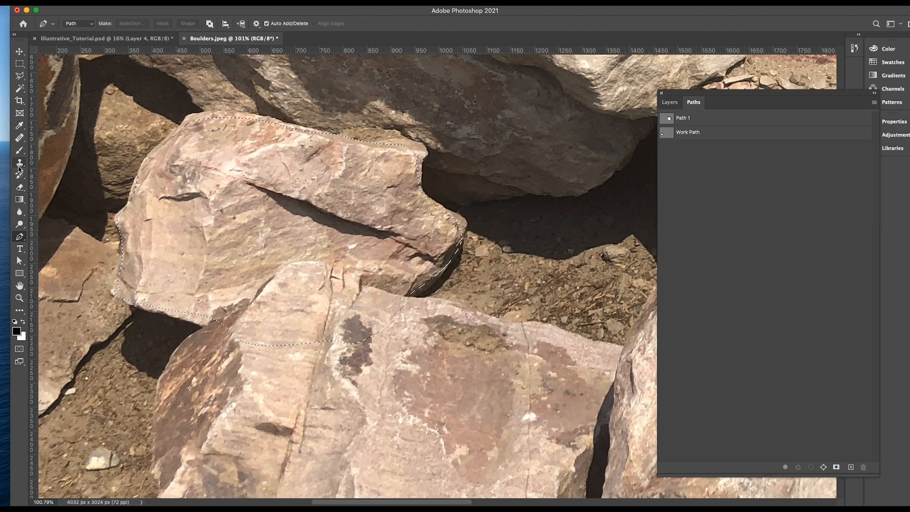
key(s)
scroll(364, 300, down, 5)
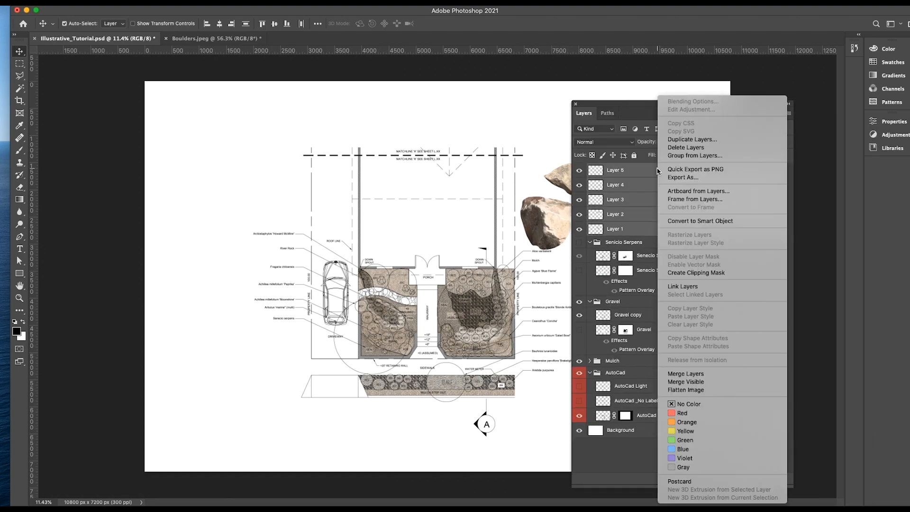
Group the boulder layers and name the group Boulders.
key(Escape)
double_click(612, 169)
text(Boun)
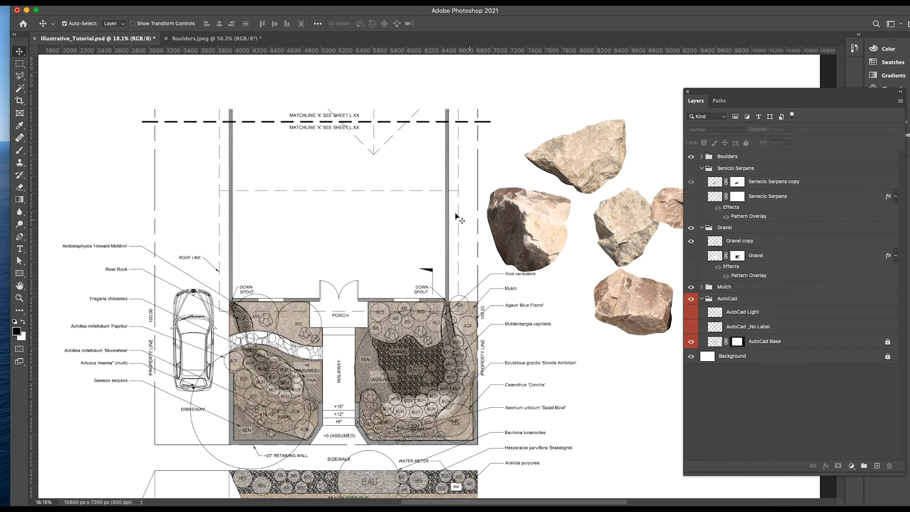
Scale down the dark-sided boulder and place it in the ARC bed above the river rock.
drag(522, 222, 359, 230)
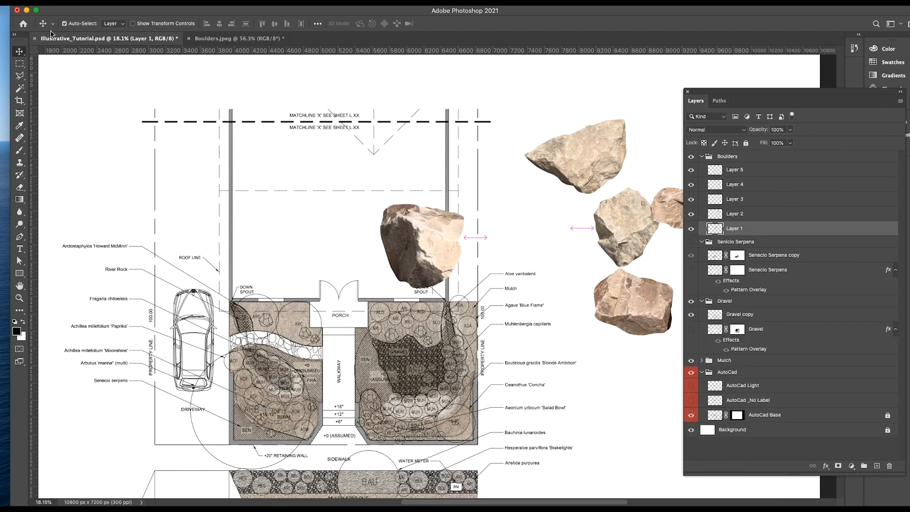
scroll(356, 229, up, 5)
drag(353, 261, 364, 172)
drag(511, 154, 368, 252)
key(super+t)
drag(416, 191, 268, 281)
scroll(268, 281, up, 10)
drag(324, 209, 225, 254)
scroll(223, 255, down, 10)
key(Return)
Scale down the reddish block boulder and place it on the boulder symbol beside the ARC label near the porch.
drag(625, 222, 273, 231)
scroll(273, 232, up, 10)
key(super+t)
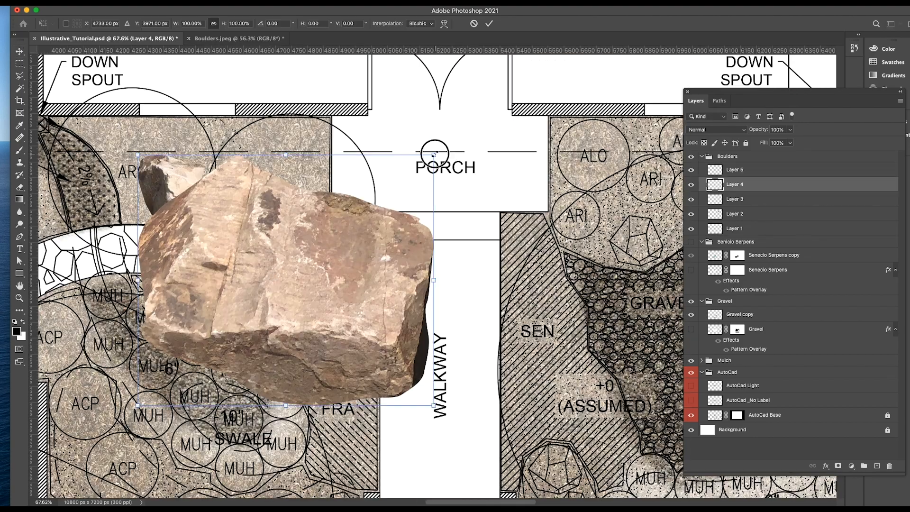
drag(138, 406, 381, 201)
drag(323, 229, 317, 227)
scroll(297, 229, down, 10)
key(Return)
Scale down the small pink boulder and place it beside the reddish block boulder near the river rock.
drag(820, 66, 418, 281)
scroll(418, 281, up, 10)
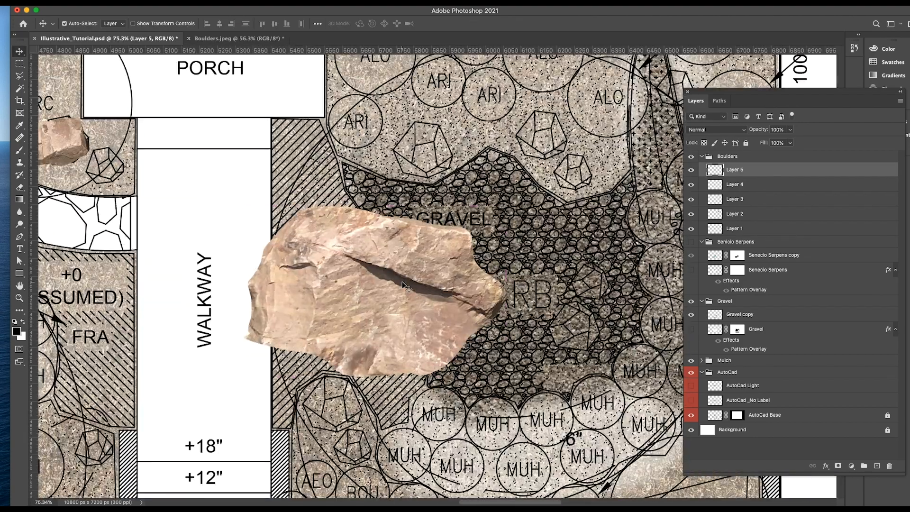
key(super+t)
drag(524, 349, 333, 271)
drag(429, 300, 267, 219)
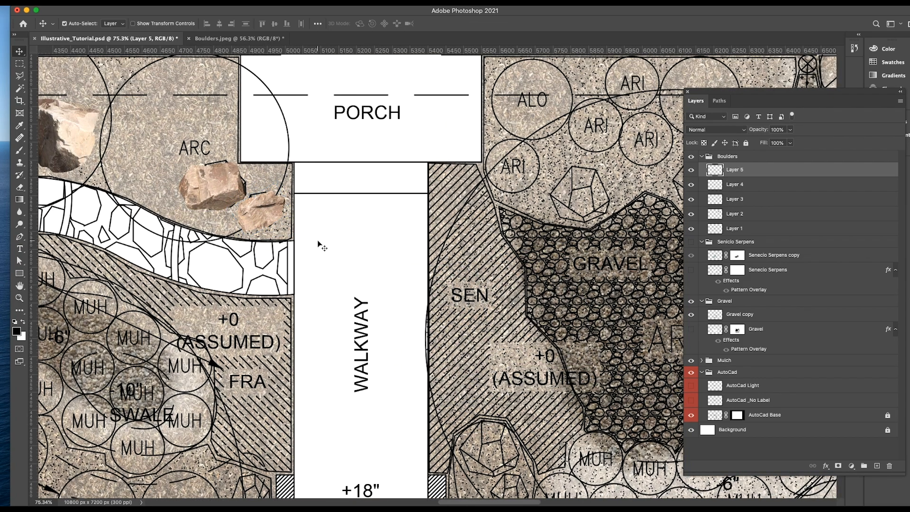
key(Return)
Duplicate the rounded light boulder, scale the copy down, and place it on the boulder symbol by ARI above the gravel.
scroll(317, 240, down, 10)
click(640, 107)
drag(640, 107, 386, 253)
scroll(390, 254, up, 5)
key(super+t)
drag(407, 333, 312, 218)
scroll(271, 220, up, 5)
drag(295, 195, 318, 221)
key(Return)
scroll(332, 216, down, 10)
Scale down the pointed tan boulder and place it on the boulder symbol by ALO above the gravel.
drag(640, 90, 462, 166)
scroll(462, 166, up, 8)
scroll(467, 162, down, 2)
key(super+t)
drag(599, 125, 423, 251)
key(Return)
scroll(188, 304, down, 8)
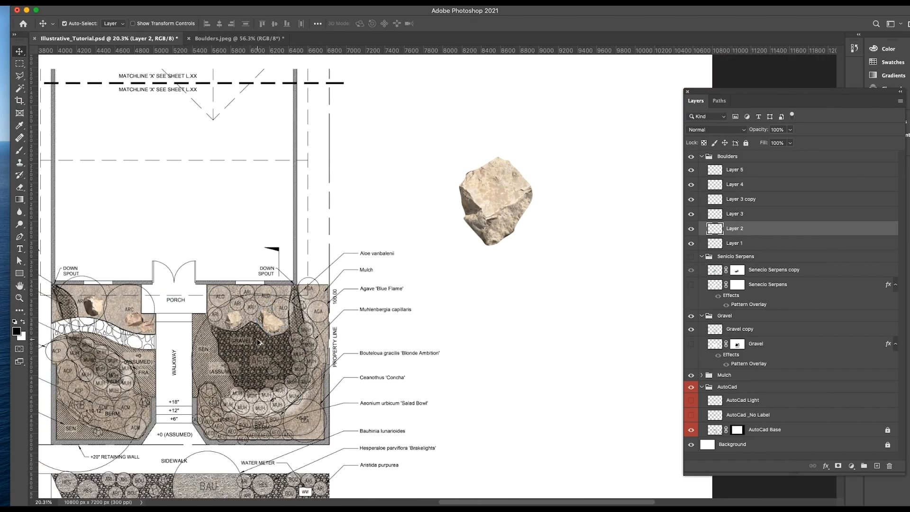
Place another rounded light boulder in the gravel area and scale it down to fit the boulder symbol.
scroll(532, 280, down, 4)
drag(550, 165, 276, 337)
scroll(301, 324, up, 10)
key(super+t)
drag(415, 489, 223, 256)
drag(169, 325, 148, 281)
key(Return)
scroll(264, 263, down, 6)
Place and scale one more rounded light boulder in the SEN corner of the bed beside the driveway.
drag(308, 89, 278, 263)
key(super+z)
drag(516, 91, 244, 321)
scroll(244, 321, up, 7)
key(super+t)
drag(290, 279, 280, 264)
drag(233, 307, 236, 314)
key(Return)
scroll(274, 269, down, 10)
scroll(373, 192, up, 6)
Duplicate the two reddish boulders beside the river rock and place the copies in the gravel area.
drag(162, 140, 452, 210)
drag(187, 153, 456, 274)
scroll(436, 238, up, 7)
key(super+t)
scroll(474, 249, down, 8)
key(Return)
Rearrange the boulders between the gravel area and the SEN corner, pairing a light with a reddish boulder in each.
drag(446, 236, 214, 156)
scroll(388, 204, down, 7)
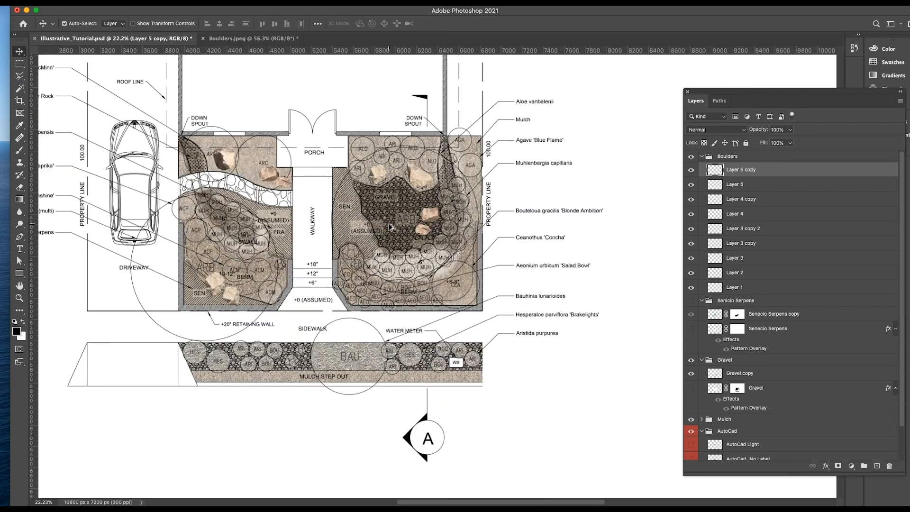
scroll(219, 282, up, 7)
drag(244, 288, 590, 150)
mouse_move(580, 151)
mouse_down()
mouse_move(244, 289)
mouse_move(582, 150)
mouse_up()
scroll(403, 271, down, 2)
scroll(403, 268, down, 3)
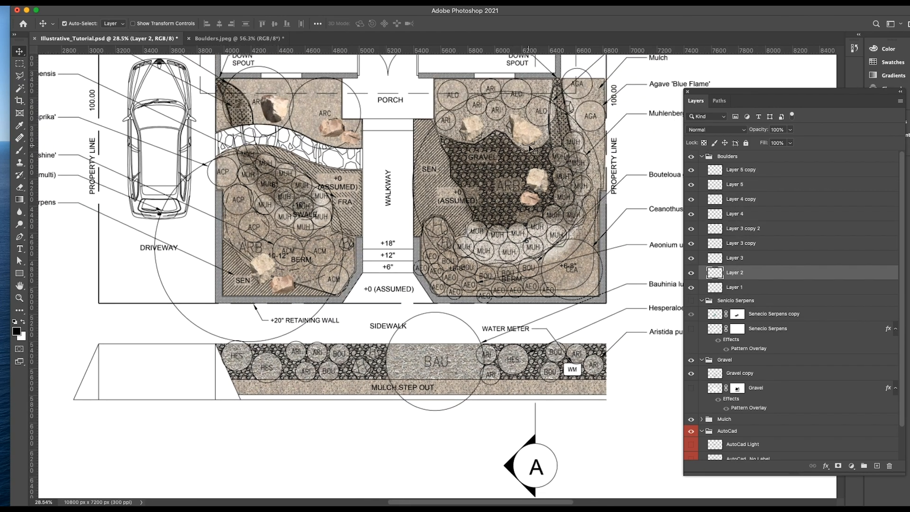
Duplicate the pointed tan boulder into the street-side gravel strip beside the BAU circle and transform the copy to fit.
drag(526, 134, 378, 369)
scroll(377, 370, up, 7)
key(super+t)
drag(407, 332, 392, 396)
drag(372, 367, 353, 370)
scroll(353, 369, down, 8)
scroll(353, 371, down, 3)
key(Return)
Collapse the Boulders group and add a Drop Shadow effect to it.
click(728, 157)
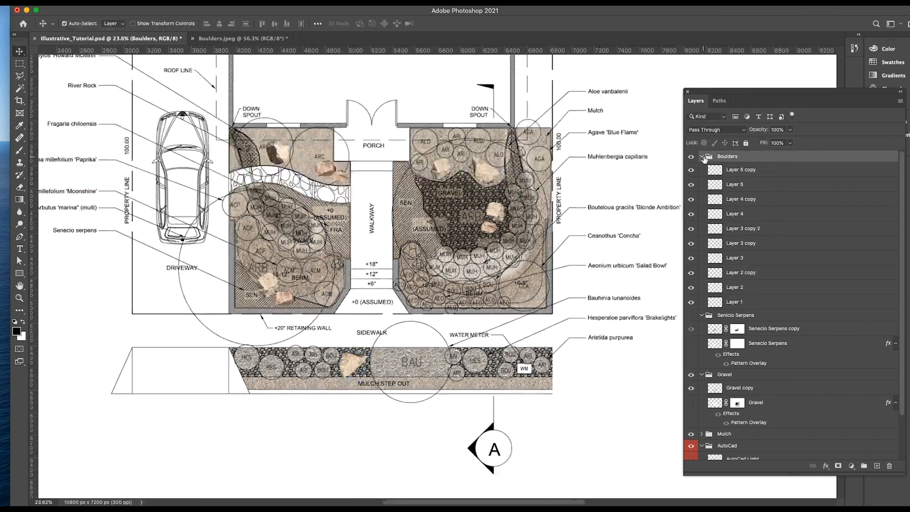
click(701, 157)
right_click(754, 156)
key(Escape)
double_click(748, 157)
click(454, 319)
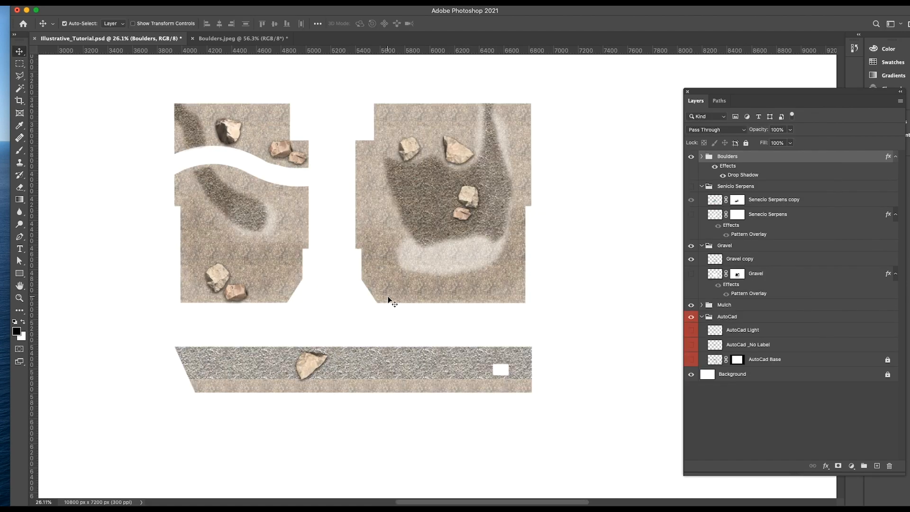
scroll(422, 264, up, 2)
scroll(379, 250, up, 2)
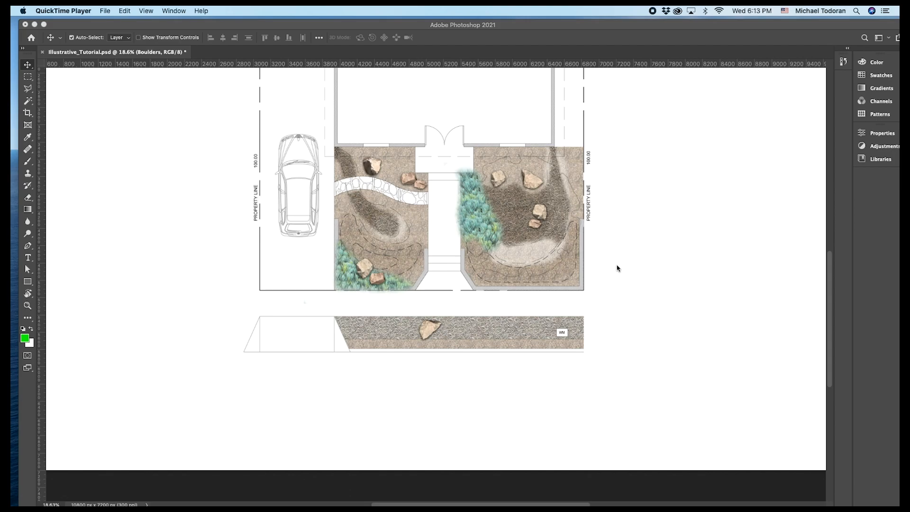
Return to the rendered plan and show the AutoCad Base layer's labelled linework.
click(172, 11)
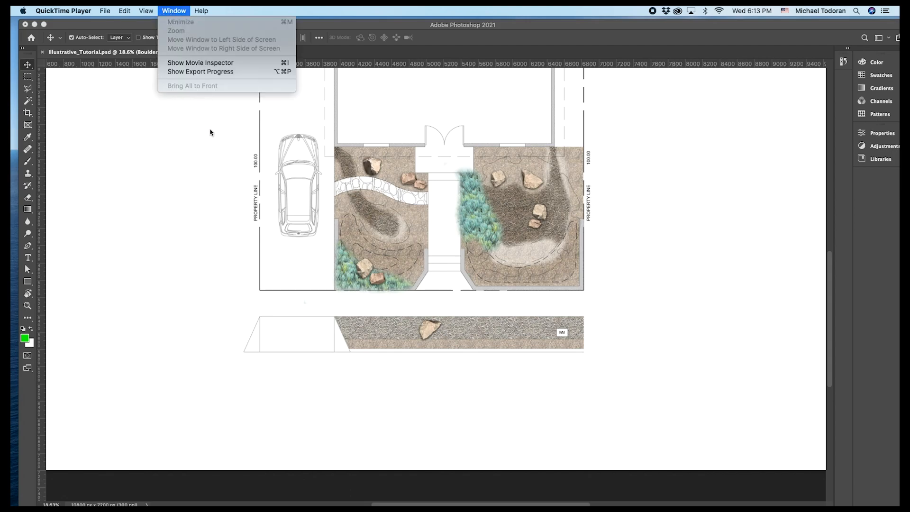
click(180, 125)
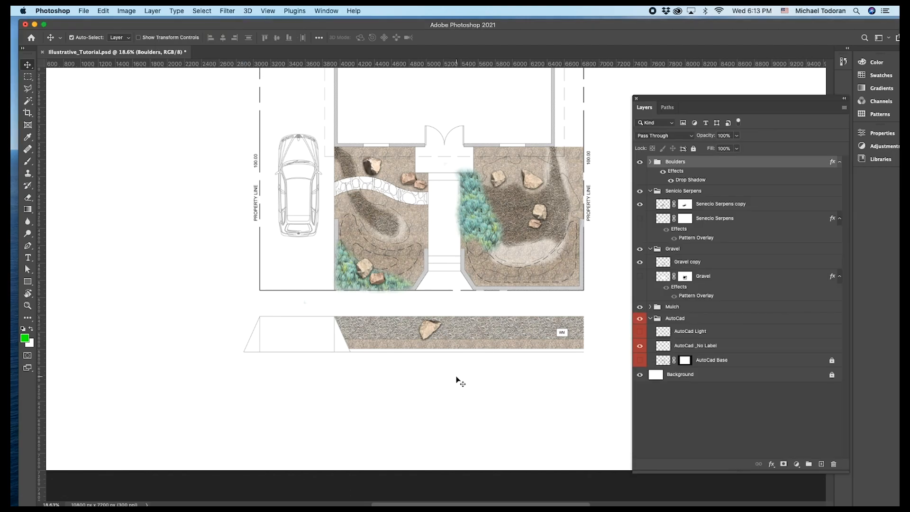
scroll(422, 194, up, 3)
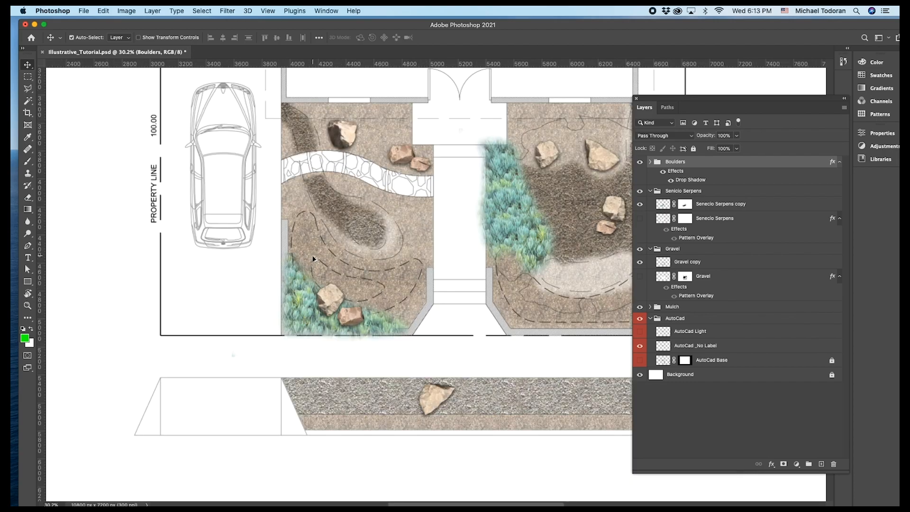
scroll(601, 252, up, 3)
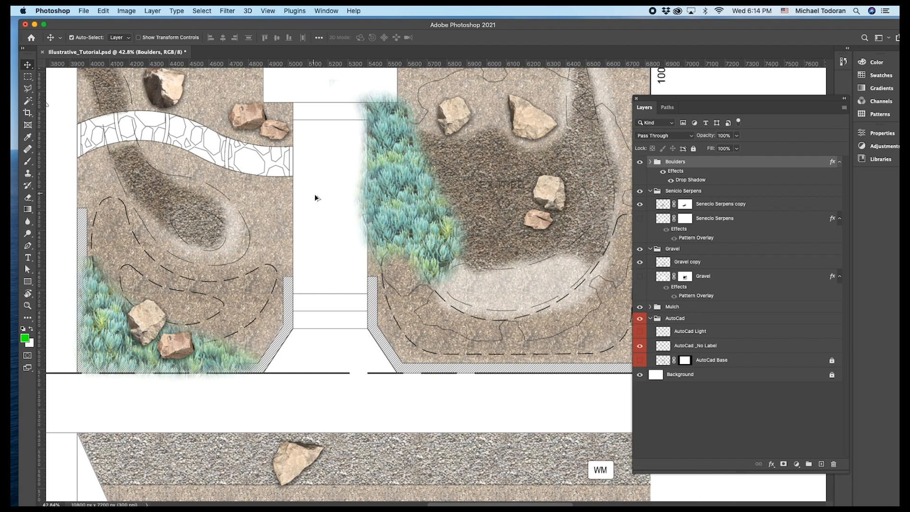
scroll(312, 197, down, 3)
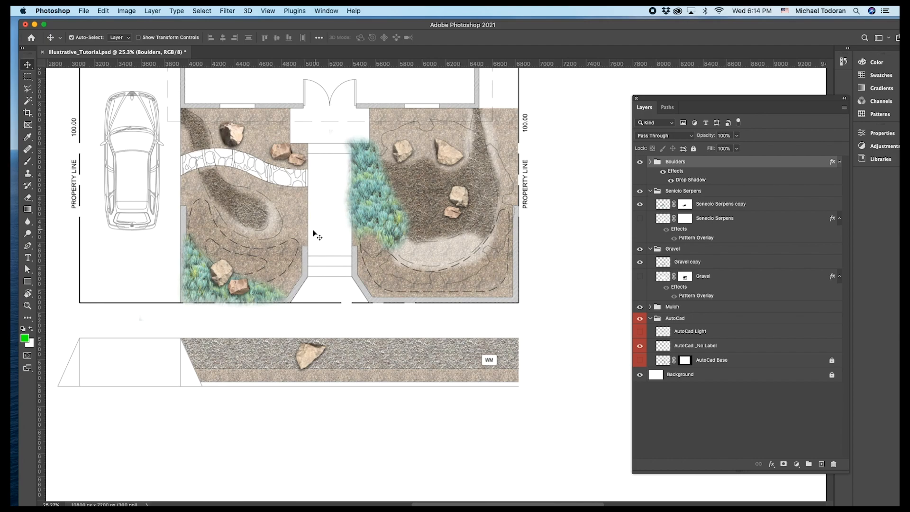
scroll(316, 237, up, 1)
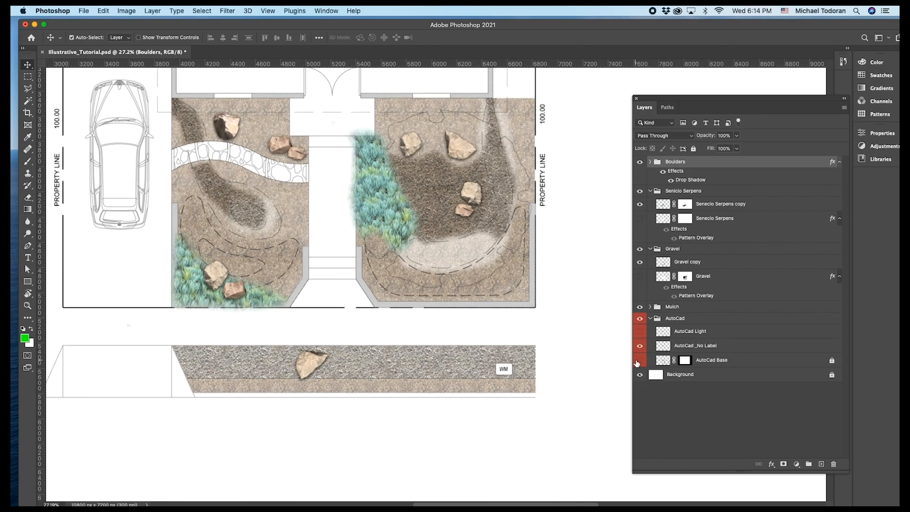
click(640, 363)
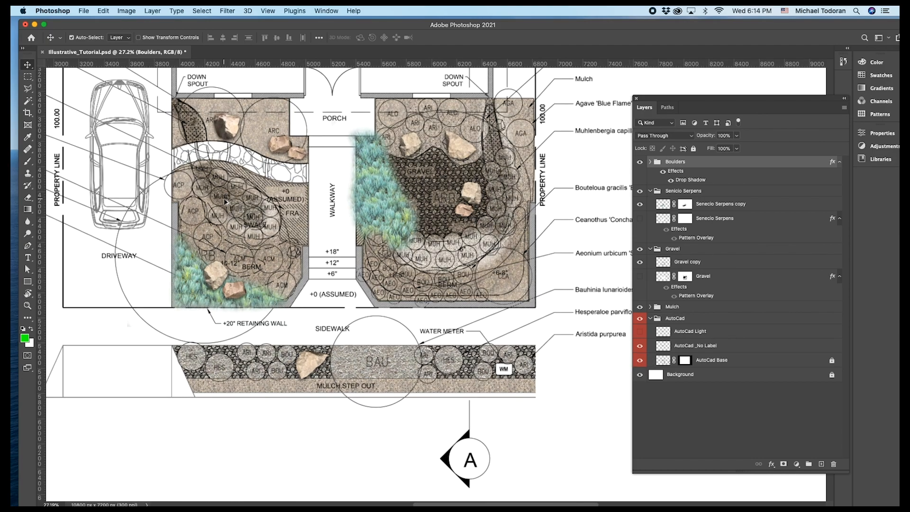
scroll(223, 200, up, 3)
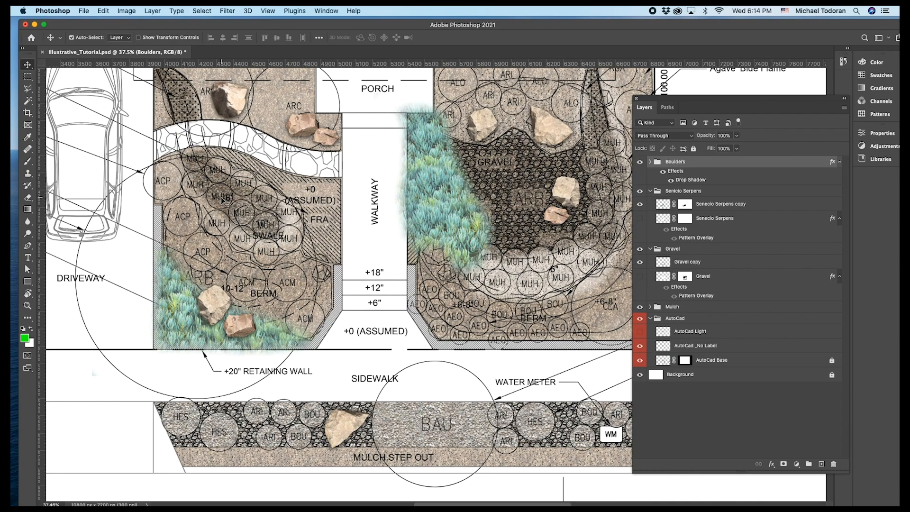
Switch to Chrome and search Google Images for cotton candy.
mouse_move(481, 498)
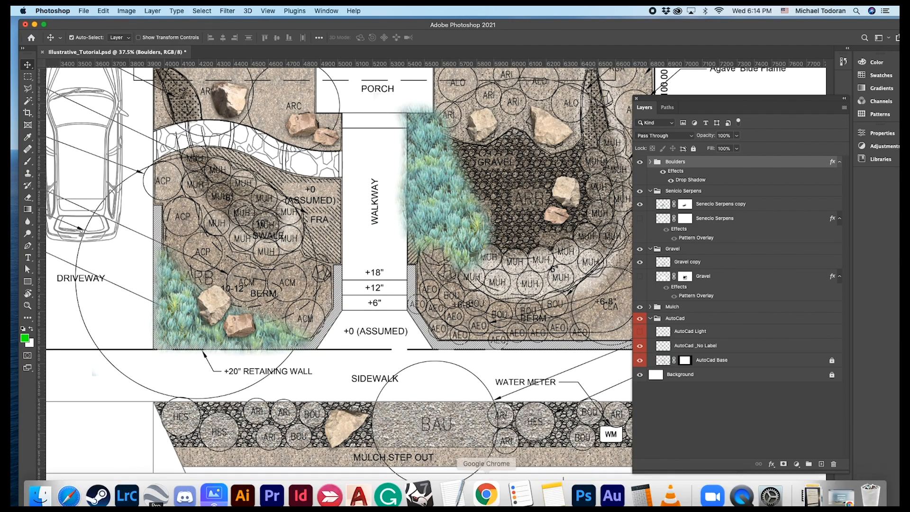
click(481, 489)
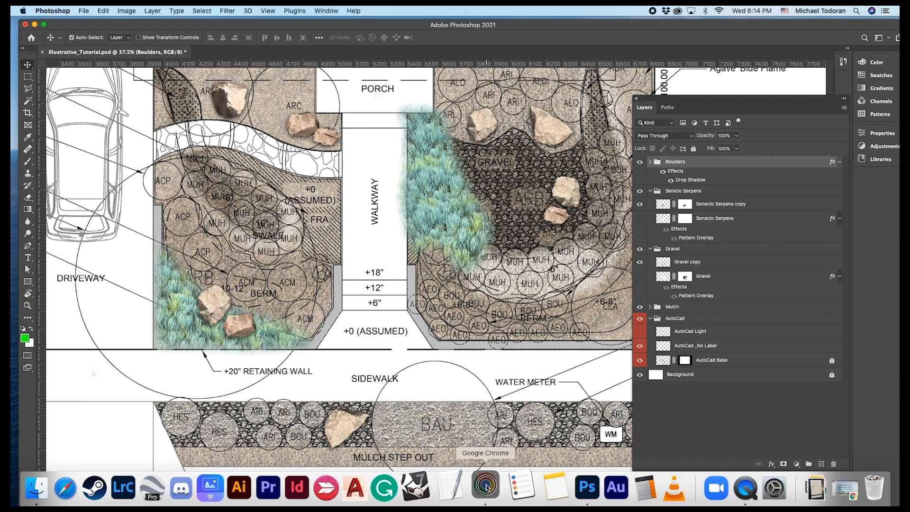
text(cottonwo)
key(BackSpace)
key(BackSpace)
key(BackSpace)
text(candy)
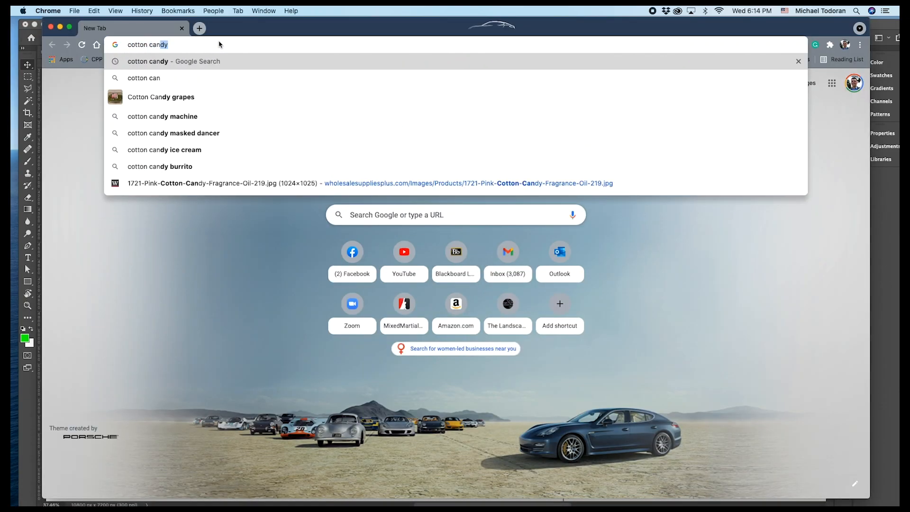
key(Return)
click(233, 120)
scroll(448, 255, down, 8)
scroll(577, 272, down, 1)
scroll(576, 272, up, 6)
Open the pink cotton candy picture in its own tab and save it as Muhlenbergia Cotton Candy.
click(694, 272)
right_click(709, 235)
click(754, 309)
click(217, 28)
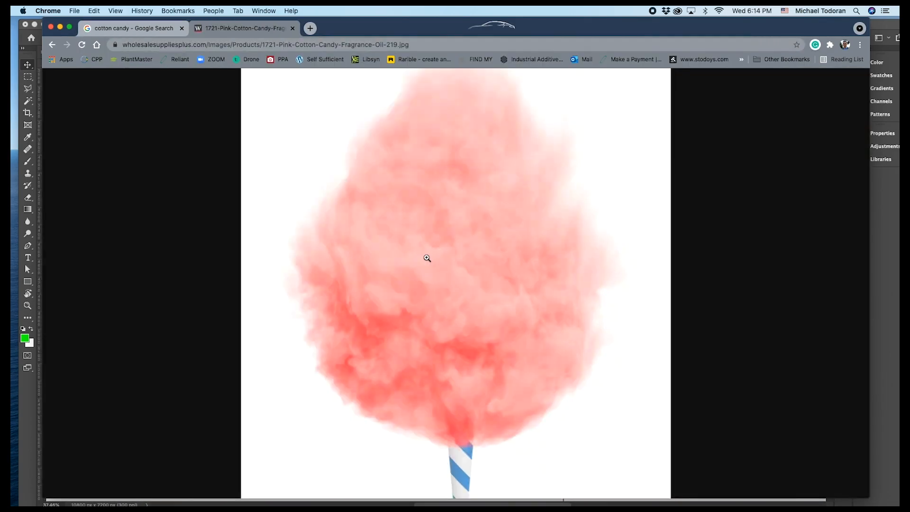
key(super+s)
text(Muhlenbergia Cotton Cand)
key(Return)
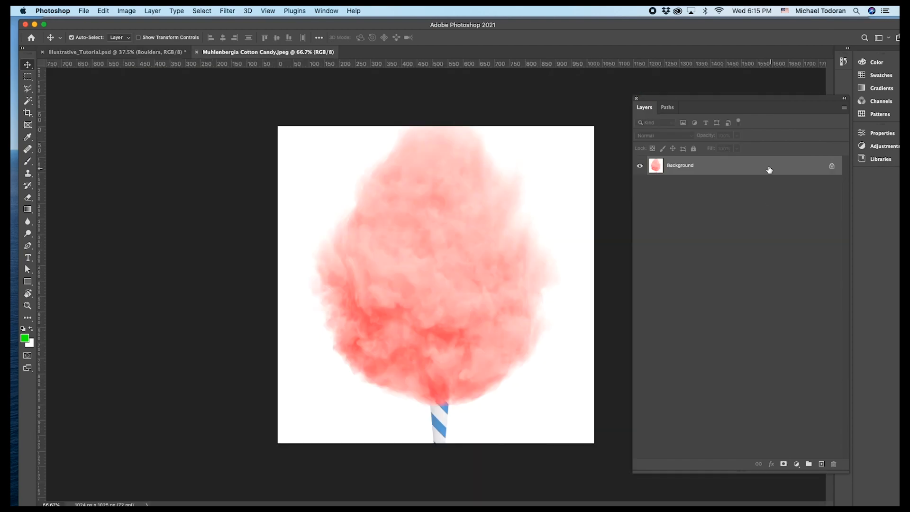
Convert the cotton candy background into an editable layer and erase its upper-left white corner with a 500 px, 3% hardness Eraser.
double_click(768, 168)
key(Return)
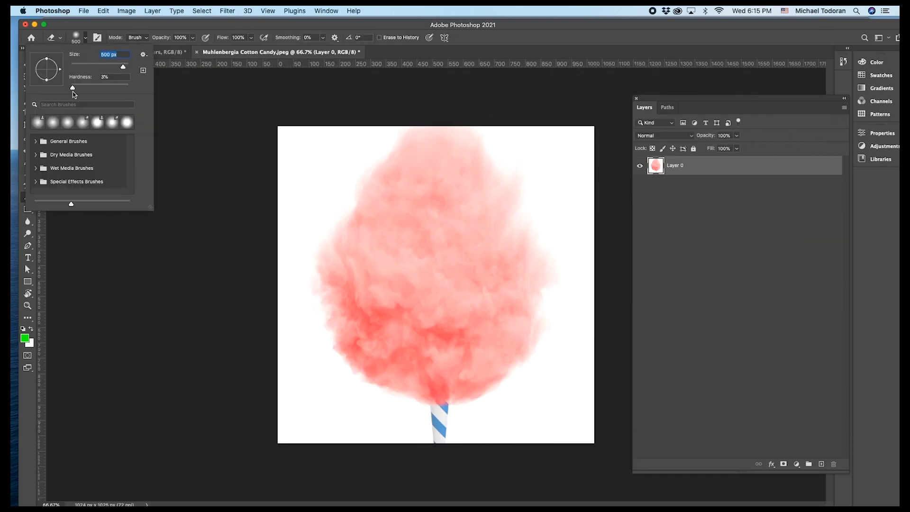
mouse_move(298, 150)
mouse_down()
mouse_move(326, 142)
mouse_move(239, 193)
mouse_move(300, 138)
mouse_move(238, 198)
mouse_up()
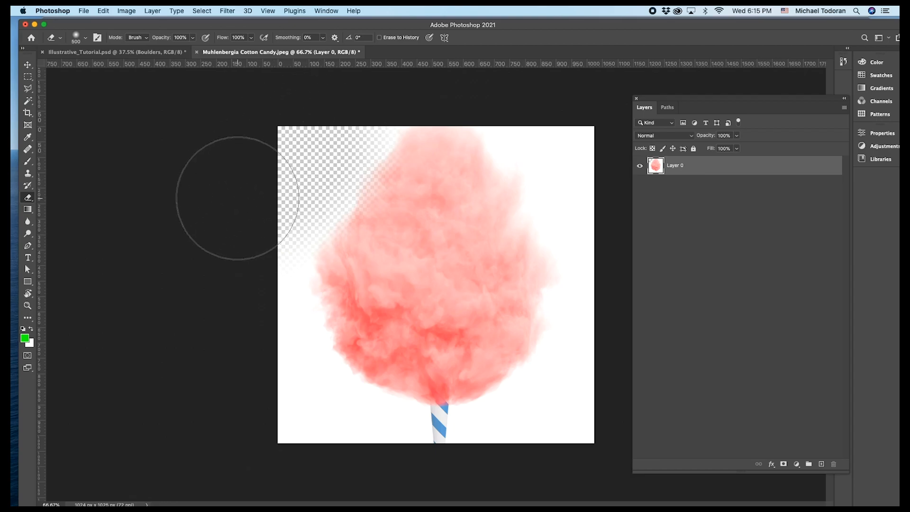
Add a new layer beneath the cotton candy layer and fill it with green.
click(844, 108)
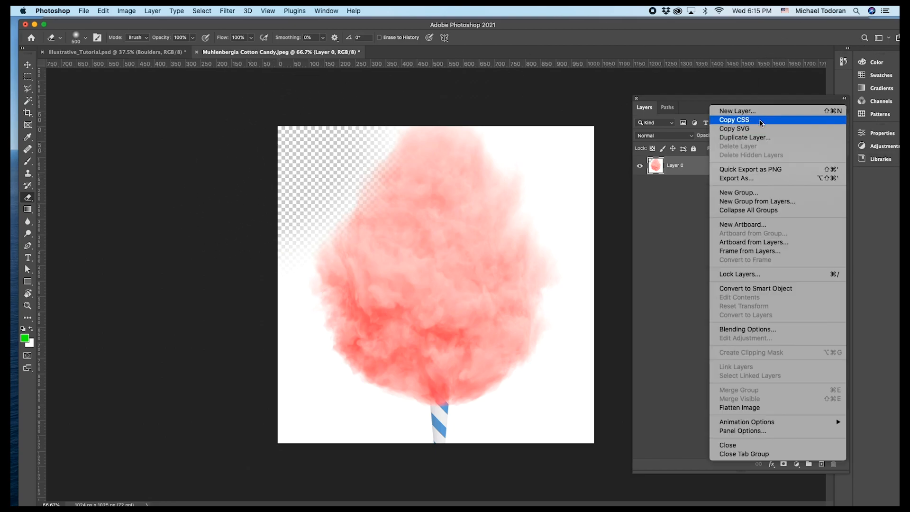
click(730, 110)
click(103, 10)
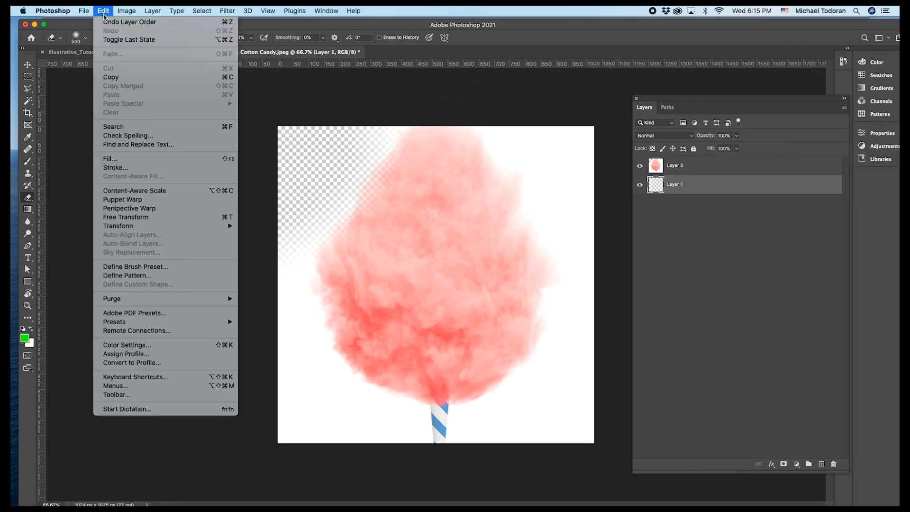
click(114, 160)
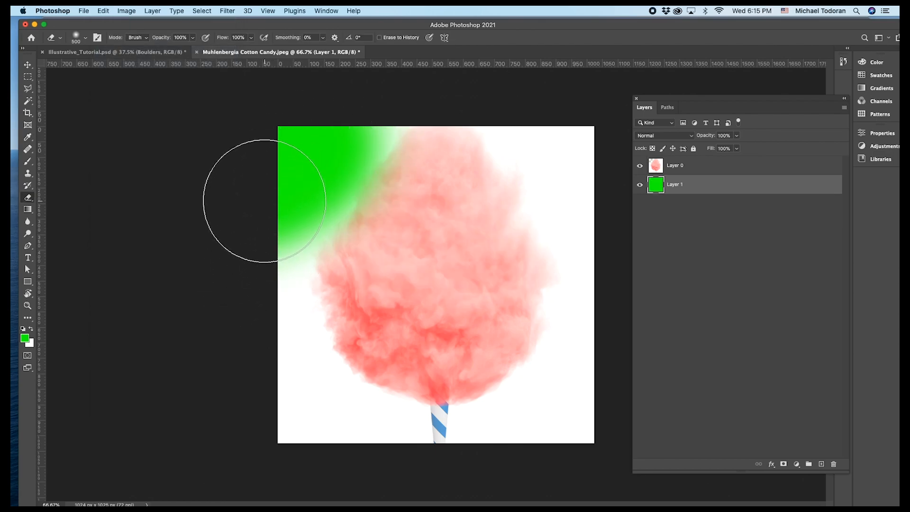
Erase the white background and stick around the cotton candy on Layer 0, and clone light pink texture over its red patches.
key(alt+])
mouse_move(331, 142)
mouse_down()
mouse_move(426, 92)
mouse_move(532, 120)
mouse_move(540, 152)
mouse_move(266, 215)
mouse_move(277, 196)
mouse_move(250, 250)
mouse_move(286, 204)
mouse_move(256, 305)
mouse_move(267, 374)
mouse_move(355, 447)
mouse_move(497, 470)
mouse_move(305, 447)
mouse_move(451, 457)
mouse_move(511, 455)
mouse_move(552, 441)
mouse_move(603, 386)
mouse_move(589, 346)
mouse_move(605, 260)
mouse_move(581, 176)
mouse_move(548, 122)
mouse_move(575, 173)
mouse_move(474, 380)
mouse_up()
click(29, 174)
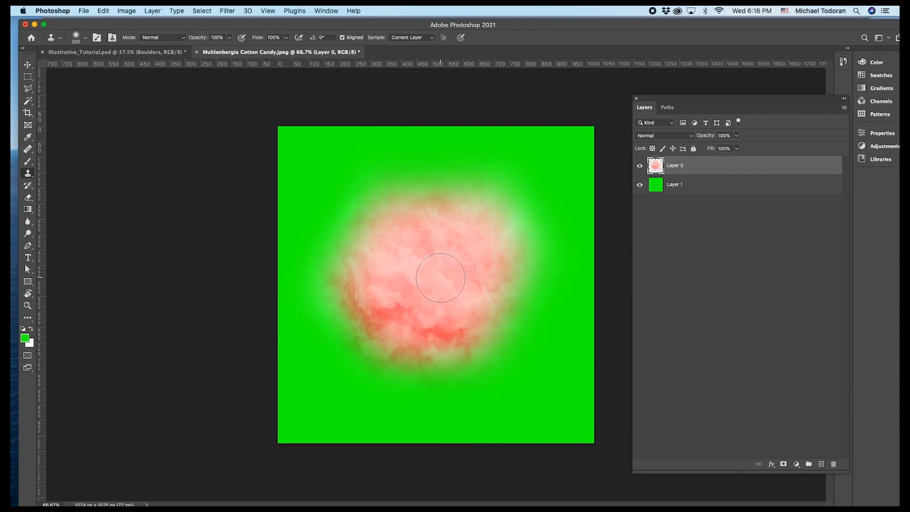
mouse_move(422, 317)
mouse_down()
mouse_move(391, 305)
mouse_move(428, 326)
mouse_move(450, 312)
mouse_up()
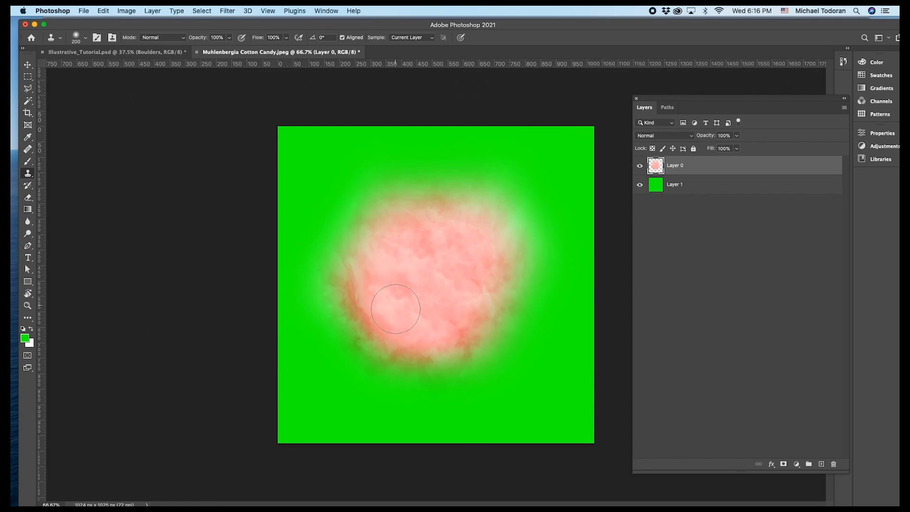
Hide the green Layer 1 and move the cotton candy puff into the Illustrative_Tutorial plan.
key(super+minus)
click(640, 185)
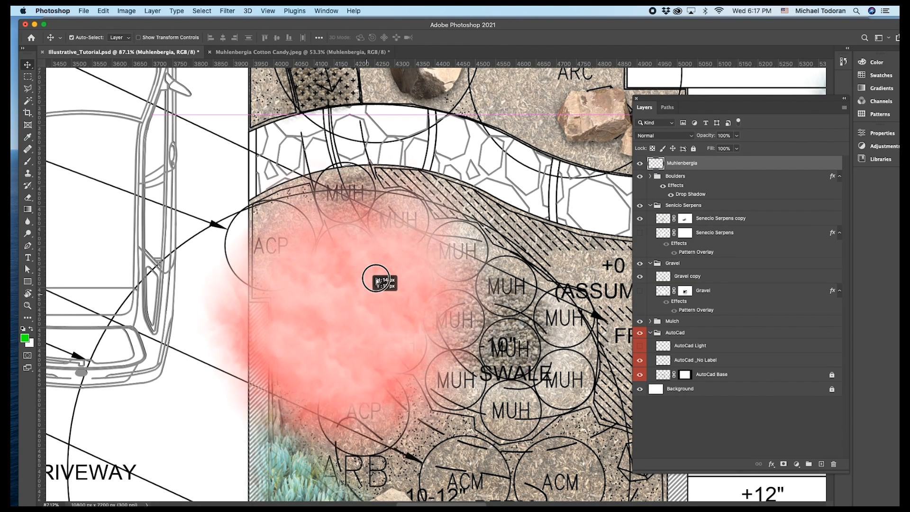
drag(379, 272, 340, 311)
Scale the Muhlenbergia puff down and position it over the MUH circles in the bed beside the driveway.
key(super+t)
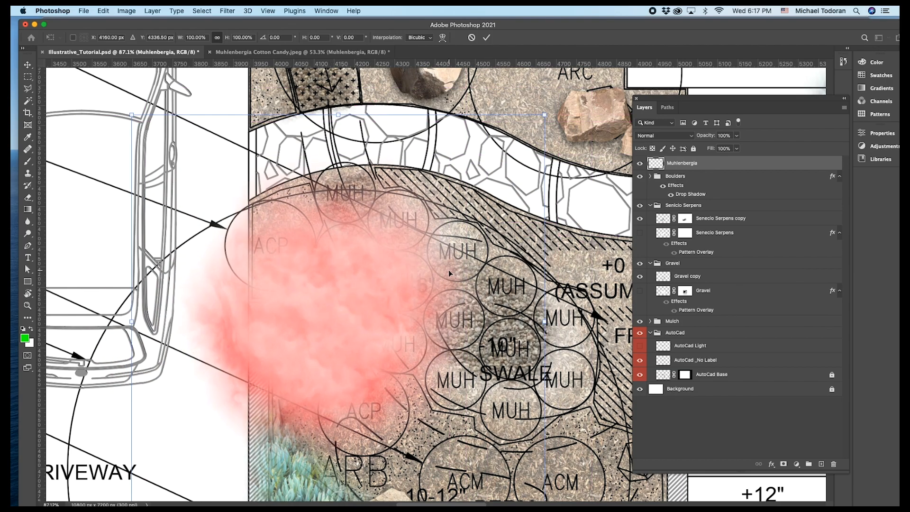
scroll(410, 260, down, 3)
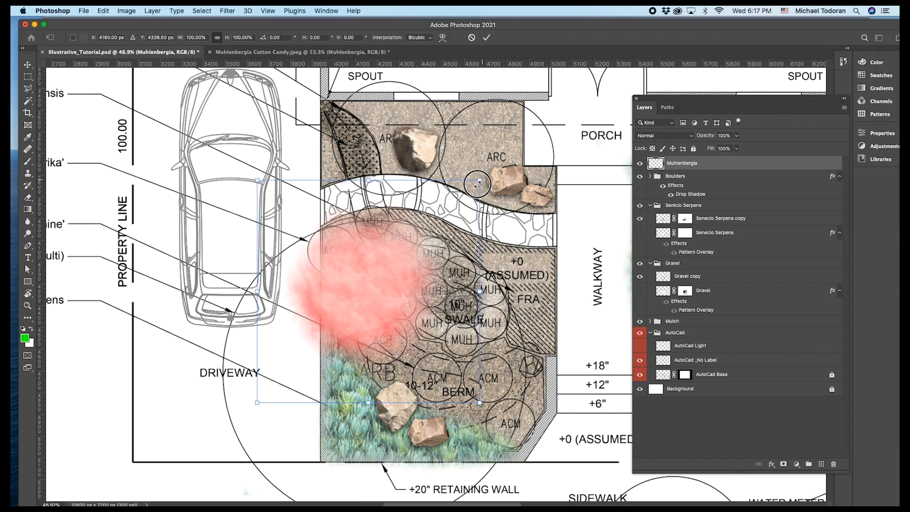
drag(480, 181, 406, 253)
drag(333, 330, 392, 256)
drag(464, 179, 432, 207)
drag(382, 263, 475, 304)
key(Return)
Put the puff layer into a group named Muhlenbergia and duplicate it across the MUH circles in the driveway-side bed.
shift+click(742, 175)
key(super+g)
double_click(670, 162)
click(760, 414)
alt+drag(475, 304, 469, 330)
alt+drag(466, 327, 435, 311)
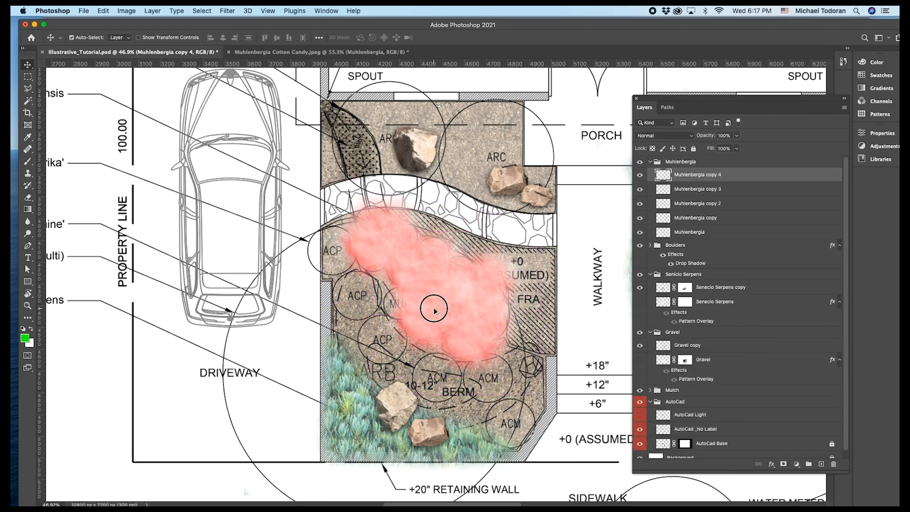
Copy Muhlenbergia puffs from the driveway-side bed onto the MUH circles of the bed across the walkway.
scroll(265, 301, down, 8)
scroll(489, 304, up, 4)
alt+drag(260, 295, 449, 317)
alt+drag(434, 330, 495, 335)
scroll(420, 325, up, 5)
drag(424, 317, 420, 313)
Transform a copied puff and duplicate it along the curve below the gravel up toward the property line.
key(super+t)
drag(495, 235, 509, 247)
key(Return)
scroll(330, 333, down, 5)
alt+drag(452, 335, 477, 325)
alt+drag(479, 326, 501, 273)
click(477, 328)
Merge all the Muhlenbergia copies in the group into a single layer.
click(758, 175)
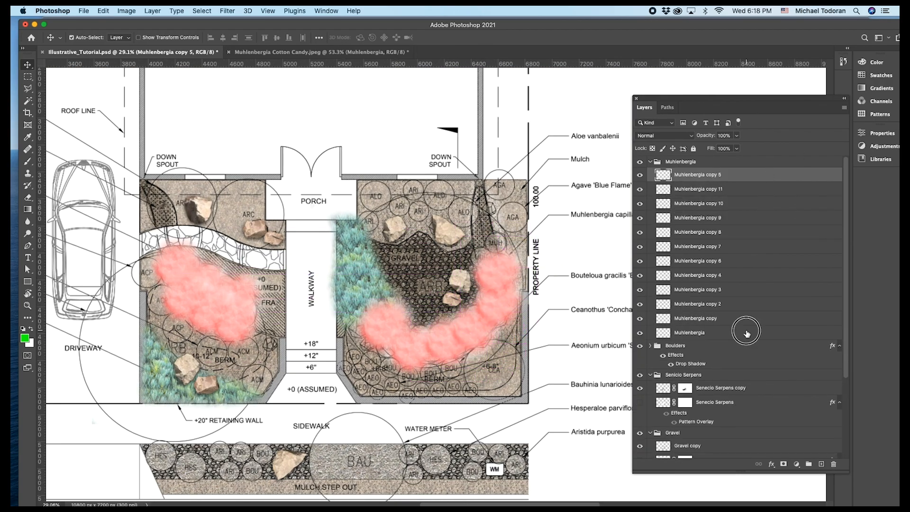
shift+click(747, 332)
right_click(746, 334)
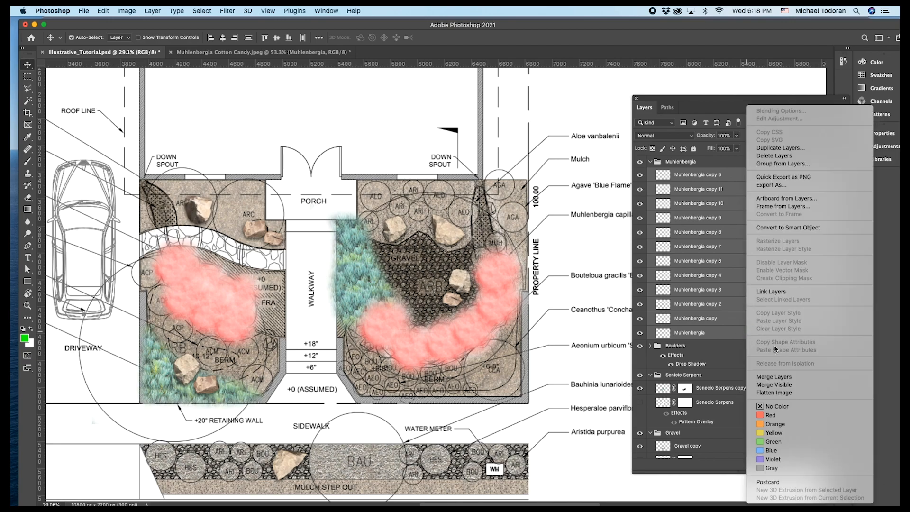
click(783, 378)
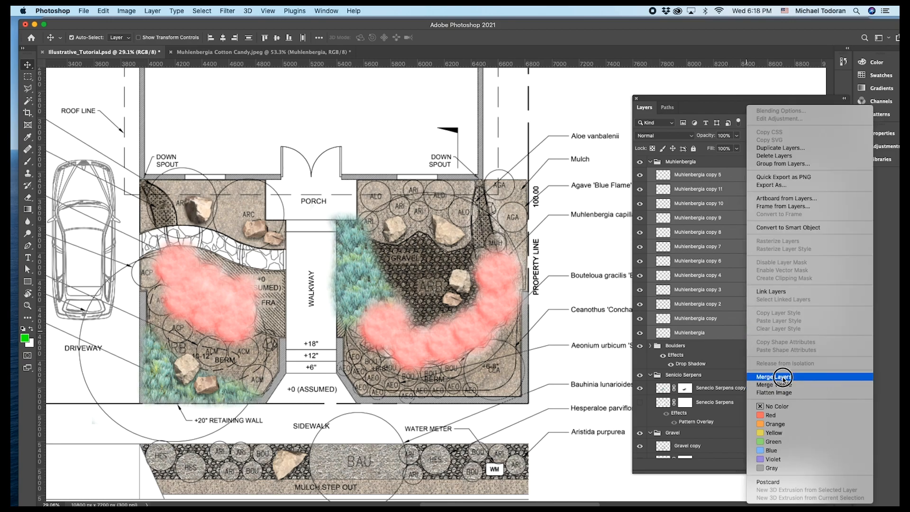
Blend the overlaps between puffs in the bed across the walkway using the Clone Stamp on the merged Muhlenbergia layer.
scroll(205, 326, up, 1)
click(29, 175)
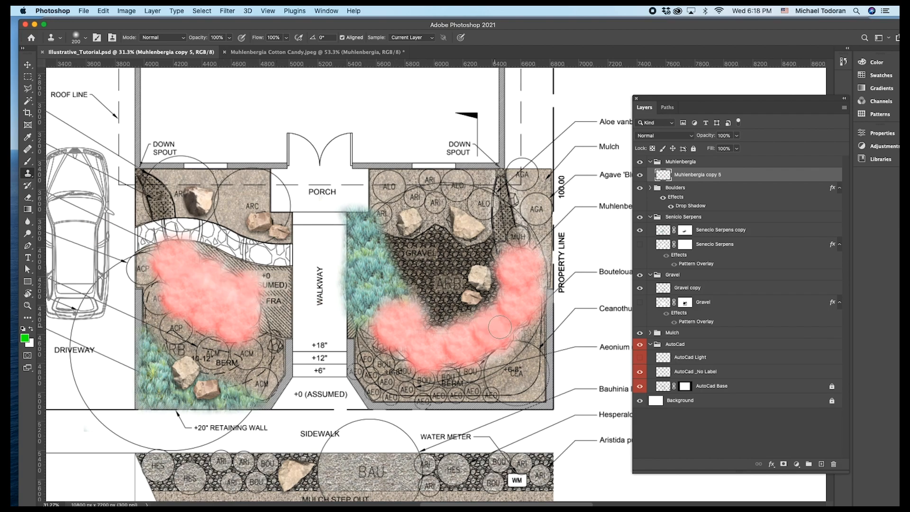
scroll(492, 327, up, 2)
mouse_move(513, 266)
mouse_down()
mouse_move(512, 275)
mouse_move(509, 258)
mouse_move(525, 275)
mouse_up()
drag(495, 311, 493, 314)
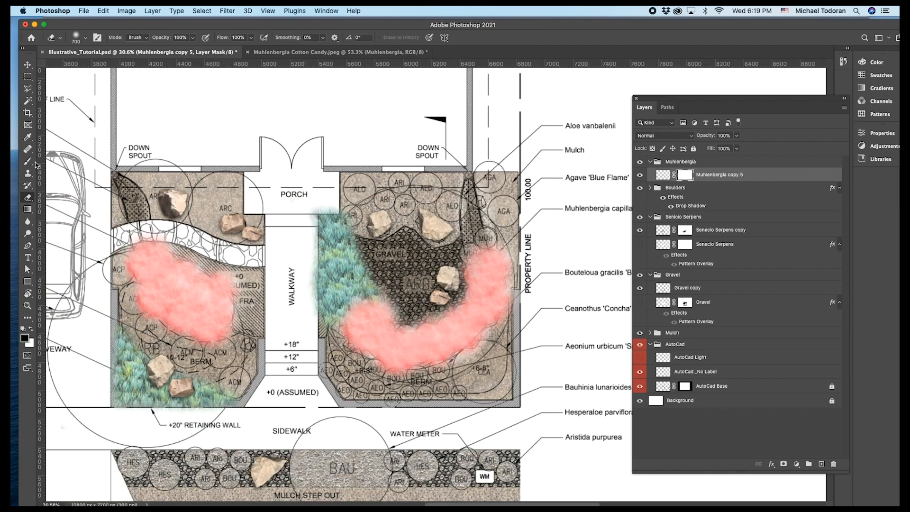
Paint black on the Muhlenbergia layer mask with a 600 px, 3% hardness brush to soften the edges of both planting masses.
click(29, 163)
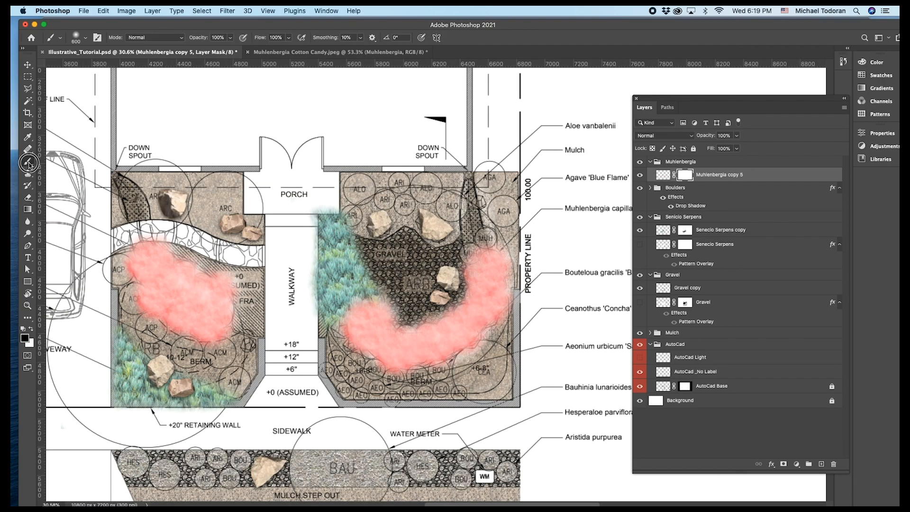
click(78, 40)
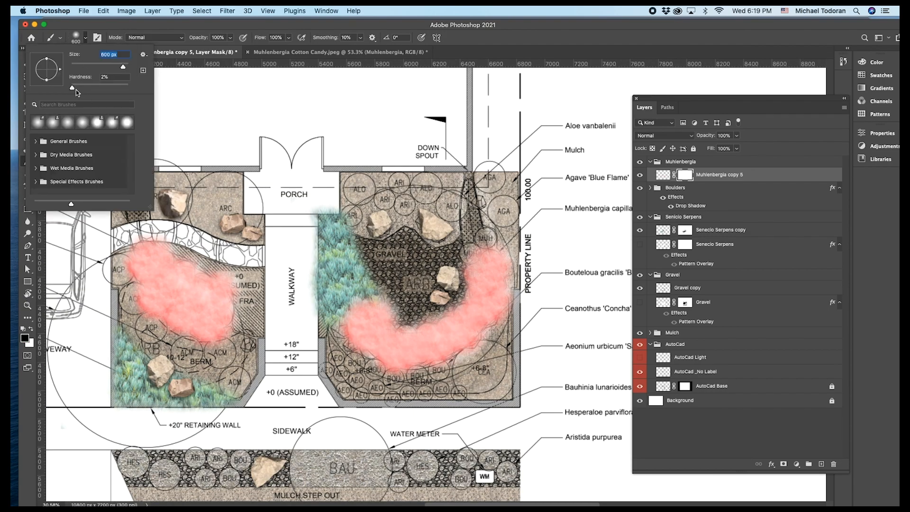
drag(72, 88, 75, 88)
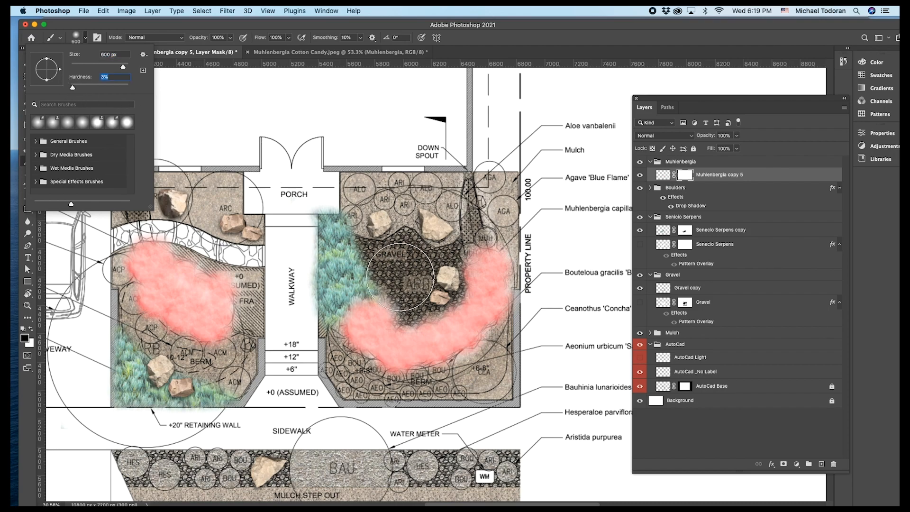
key(Return)
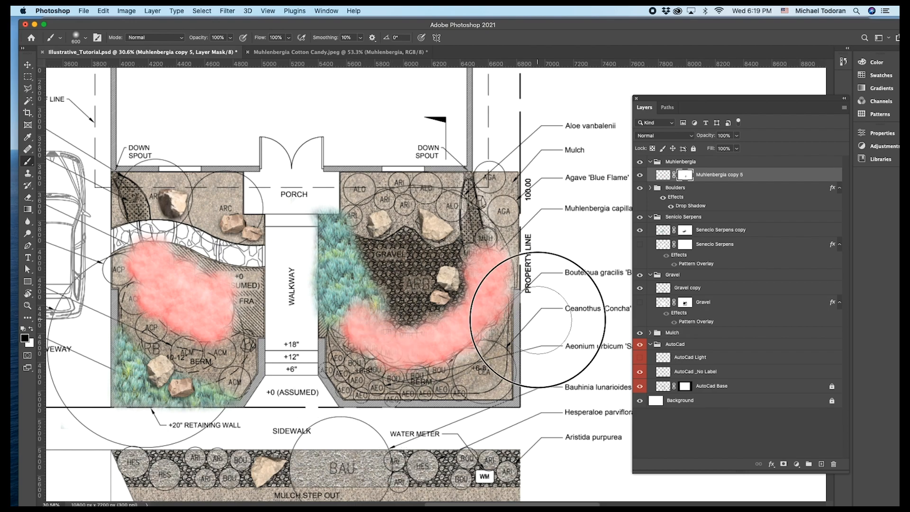
drag(137, 365, 131, 340)
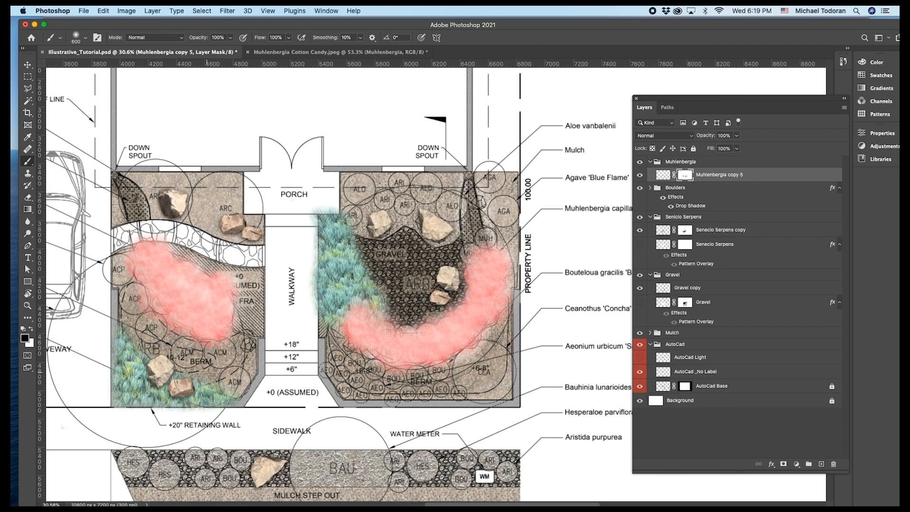
drag(251, 260, 206, 239)
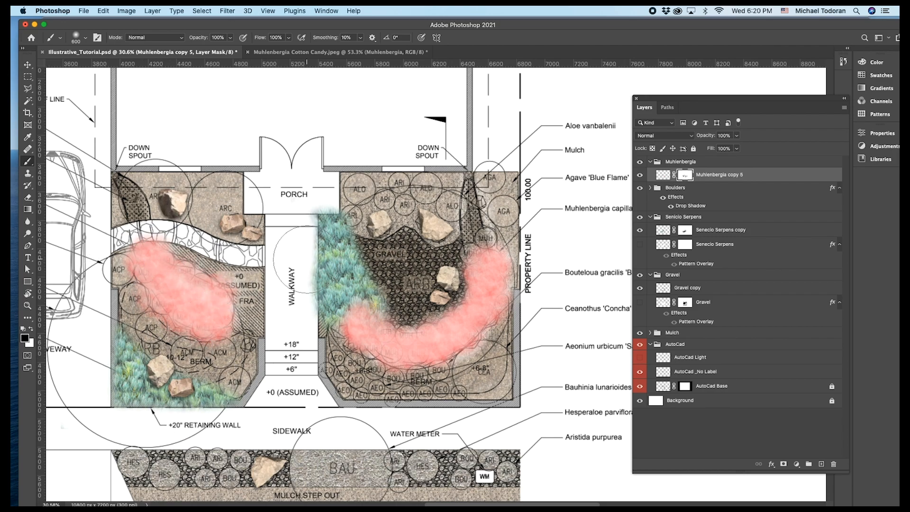
Hide the AutoCad Base layer and touch up the Muhlenbergia mask along the edge nearest the property line.
scroll(308, 234, down, 5)
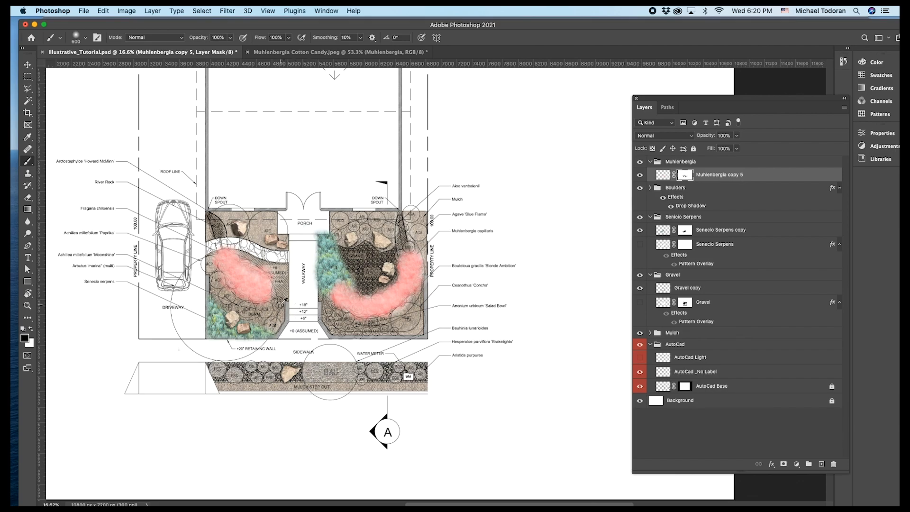
scroll(260, 311, up, 3)
scroll(257, 324, up, 2)
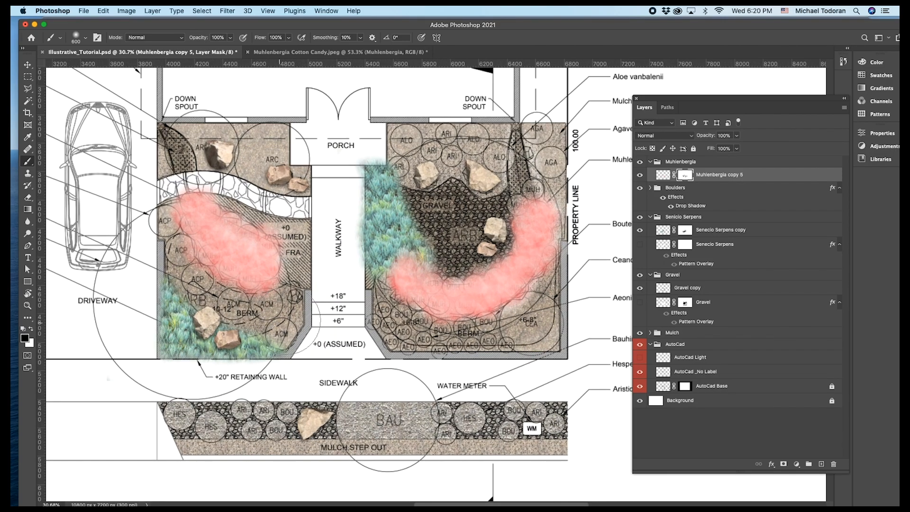
scroll(298, 312, down, 2)
click(639, 386)
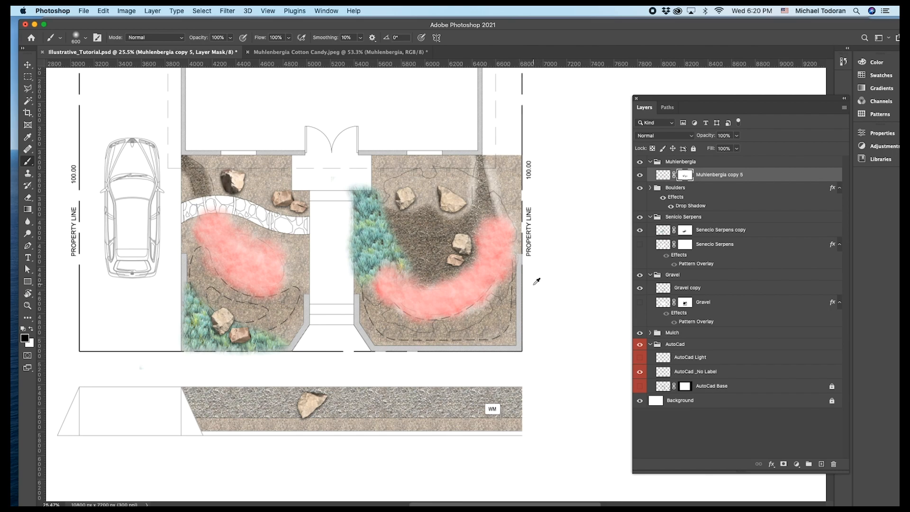
scroll(537, 281, up, 1)
mouse_move(529, 286)
mouse_down()
mouse_move(533, 235)
mouse_move(514, 199)
mouse_up()
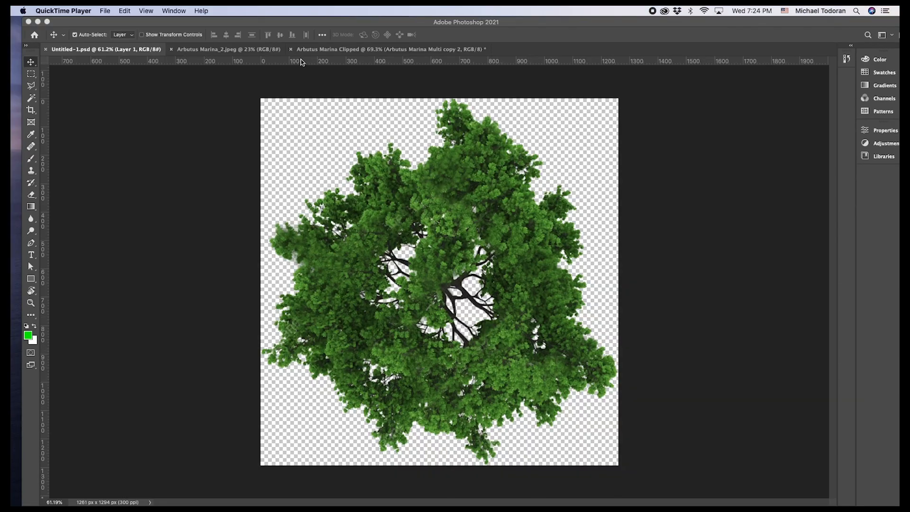
Compare the Arbutus Marina_2.jpeg photo, the Arbutus Marina Clipped tree and the green plan-view tree in Untitled-1.psd.
click(226, 50)
click(228, 50)
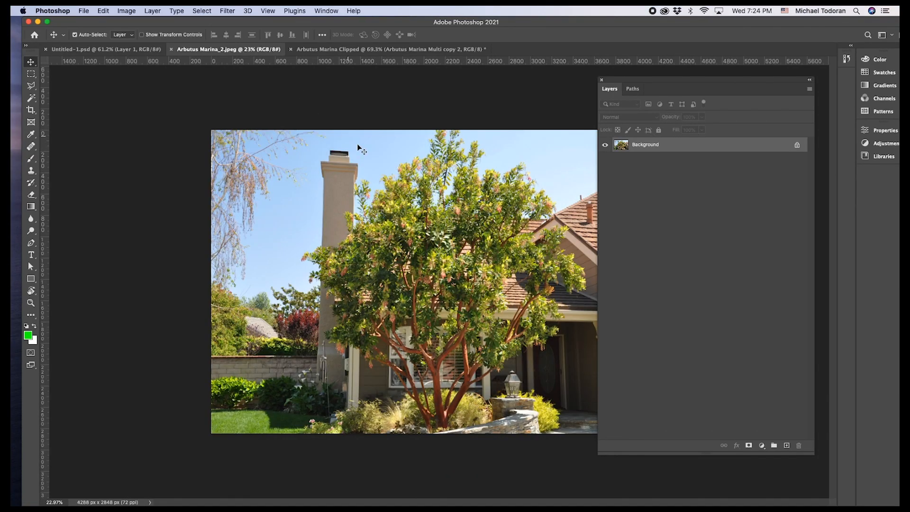
click(426, 50)
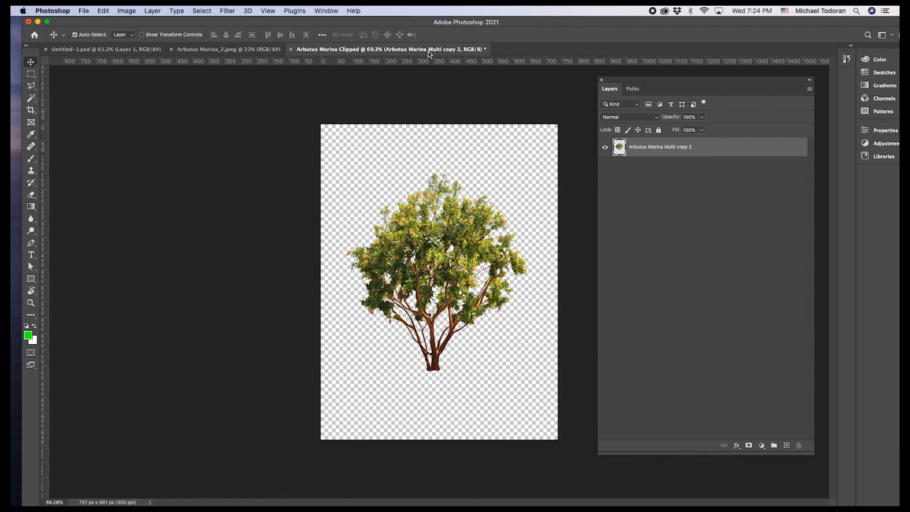
click(245, 53)
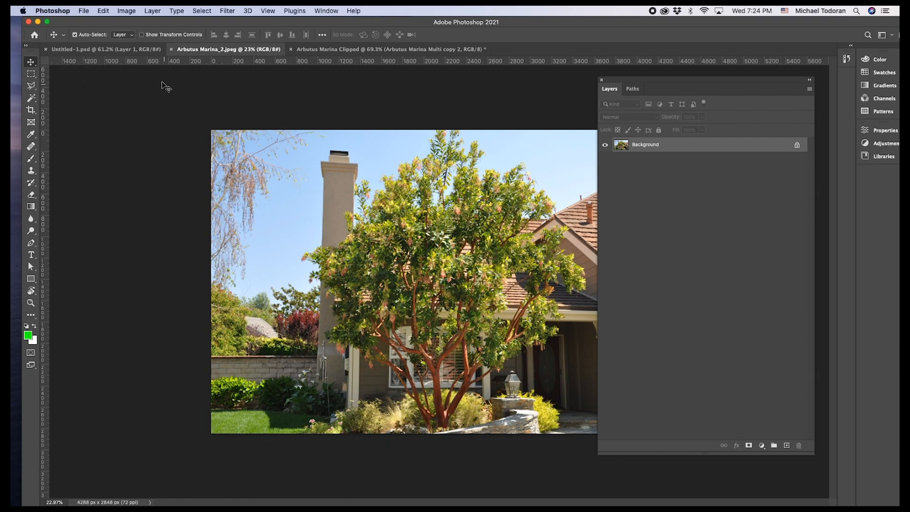
click(133, 49)
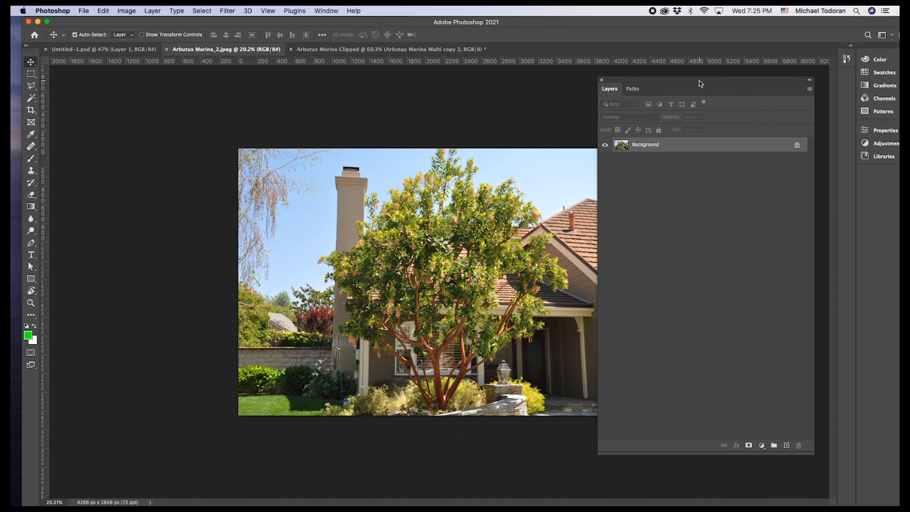
drag(698, 81, 774, 91)
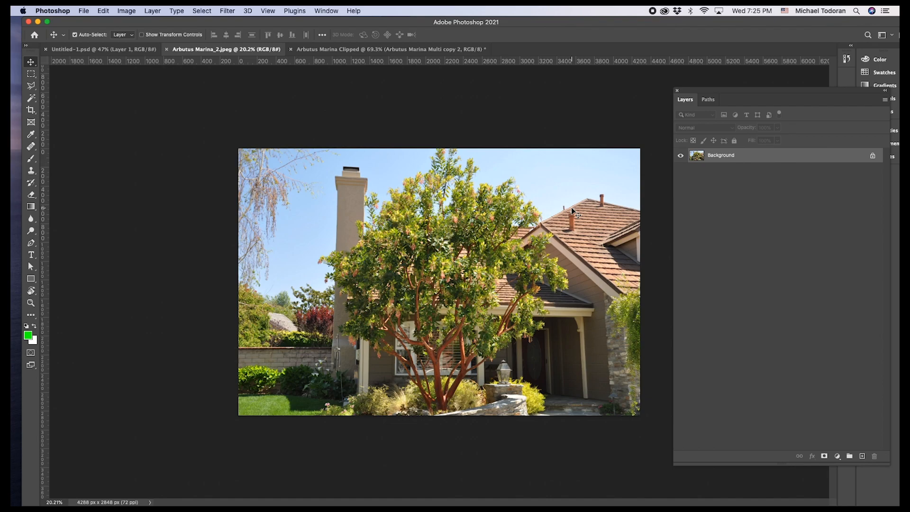
Select the sky around the tree in Arbutus Marina_2.jpeg with the Magic Wand and delete it.
click(31, 99)
shift+click(311, 186)
key(BackSpace)
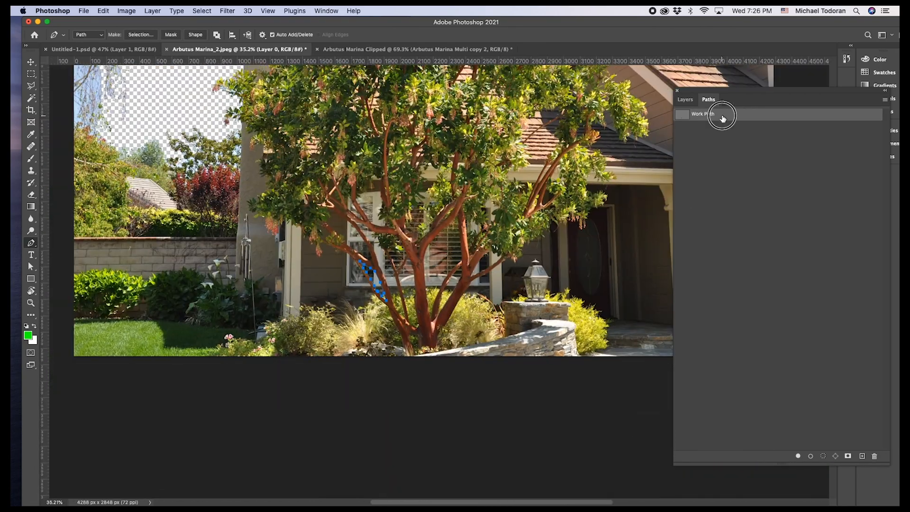
Convert the work path around the gap between the Arbutus trunk branches into a selection for clearing the background.
click(884, 100)
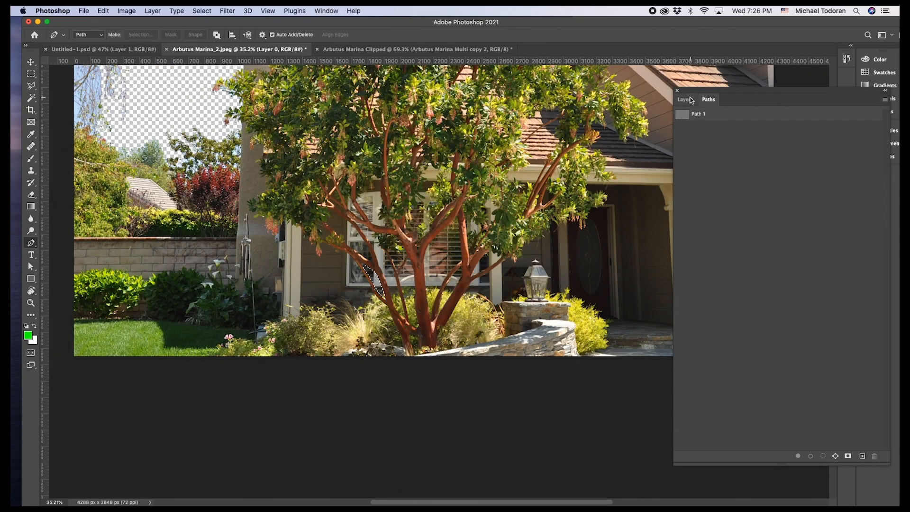
click(690, 100)
key(BackSpace)
key(super+z)
click(708, 99)
right_click(865, 114)
click(810, 145)
click(507, 219)
click(685, 100)
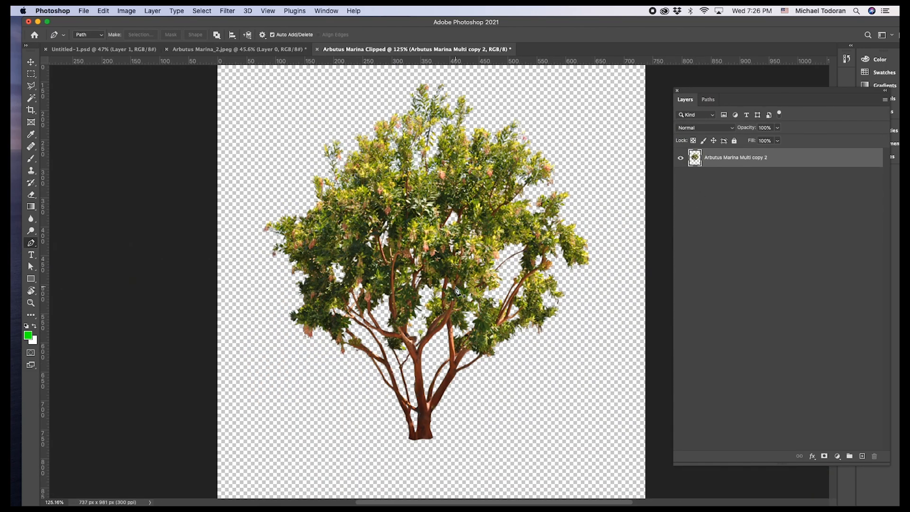
Enlarge the canvas of arb tutorial.psd to 600 percent in width and height.
scroll(459, 357, up, 3)
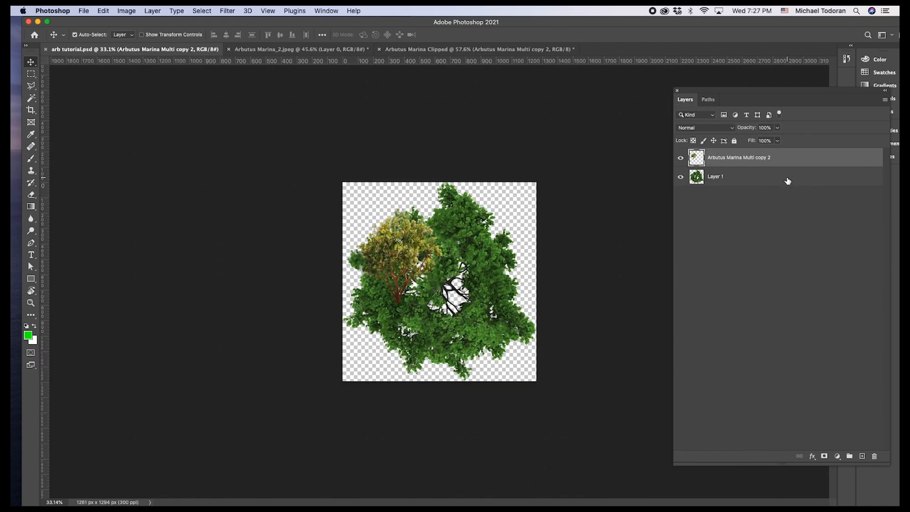
click(786, 178)
click(885, 99)
click(699, 243)
click(126, 10)
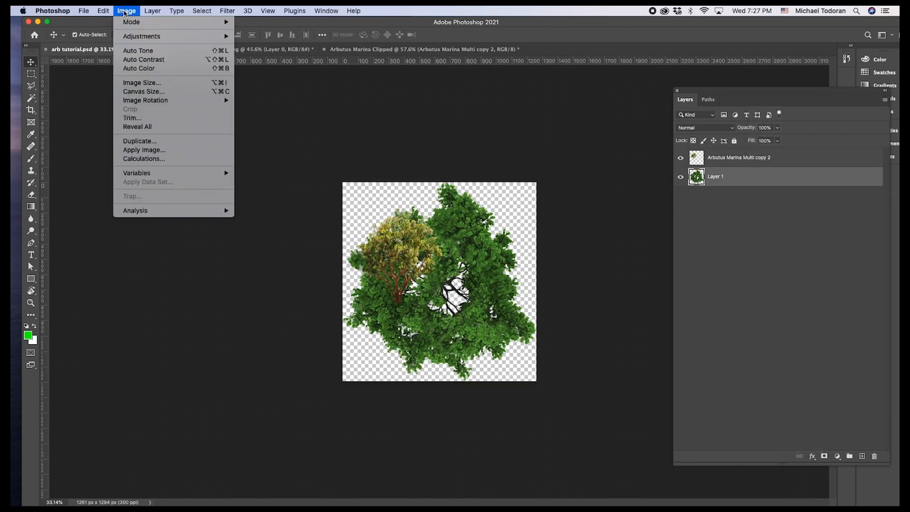
click(143, 91)
click(505, 239)
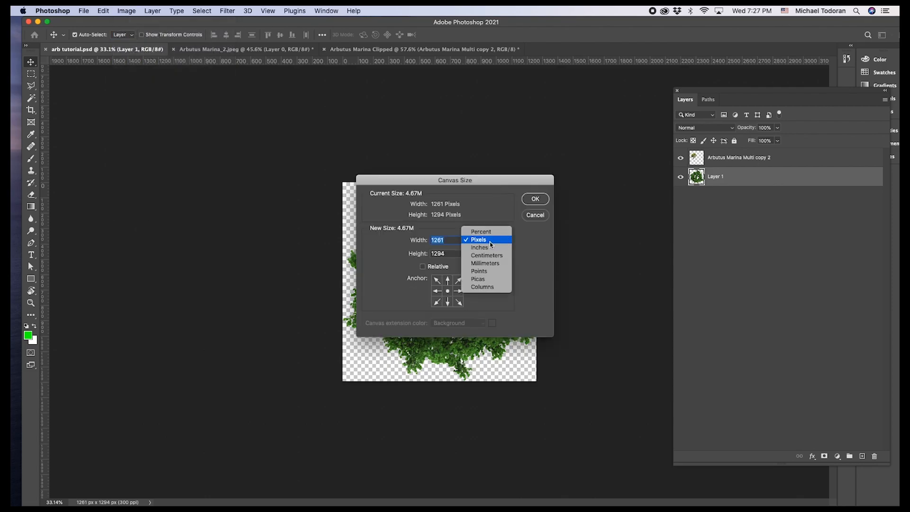
click(490, 232)
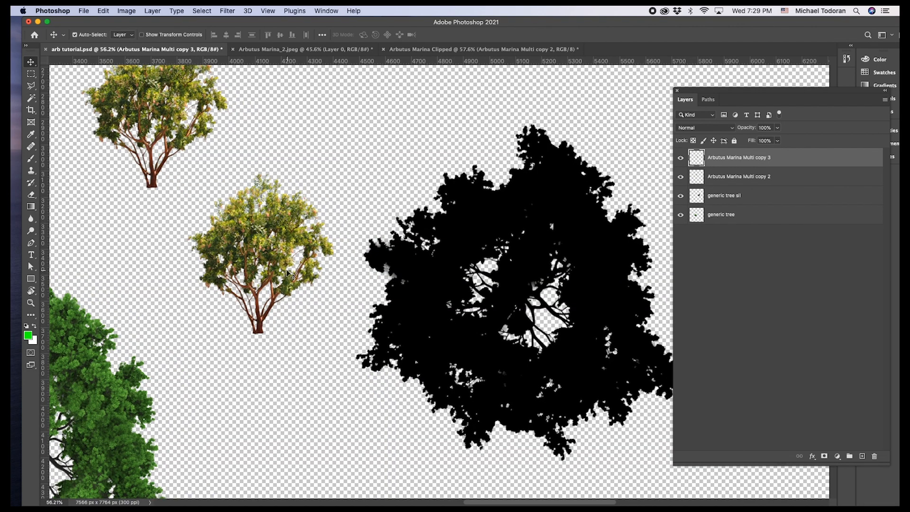
Place a copy of the Arbutus cutout over the plan-view tree, rotating and scaling it so its canopy points outward.
drag(268, 250, 427, 291)
scroll(402, 271, down, 4)
key(super+t)
drag(474, 352, 484, 180)
drag(430, 291, 446, 327)
drag(514, 357, 520, 335)
drag(463, 232, 460, 201)
drag(445, 248, 465, 164)
drag(465, 267, 468, 290)
key(Return)
Add a second Arbutus copy around the tree's center, transformed to cover another section of the canopy.
alt+drag(483, 335, 576, 375)
key(super+t)
drag(620, 423, 588, 243)
drag(571, 379, 553, 269)
scroll(556, 343, down, 1)
key(Return)
Rotate a third Arbutus copy and position it in the ring with its trunk toward the center.
key(super+t)
drag(602, 125, 370, 189)
drag(509, 248, 441, 321)
key(Return)
Rotate and place a fourth Arbutus copy with its trunk toward the center to close the ring of canopies.
alt+drag(501, 327, 466, 324)
key(super+t)
drag(507, 201, 248, 384)
key(Return)
scroll(426, 322, up, 3)
mouse_move(315, 321)
mouse_down()
mouse_move(315, 337)
mouse_move(320, 315)
mouse_up()
drag(303, 353, 311, 348)
Isolate the Arbutus Marina Multi copy 6 and copy 5 layers and erase their trunks and lower branches with a soft Eraser.
click(762, 180)
key(e)
alt+click(680, 158)
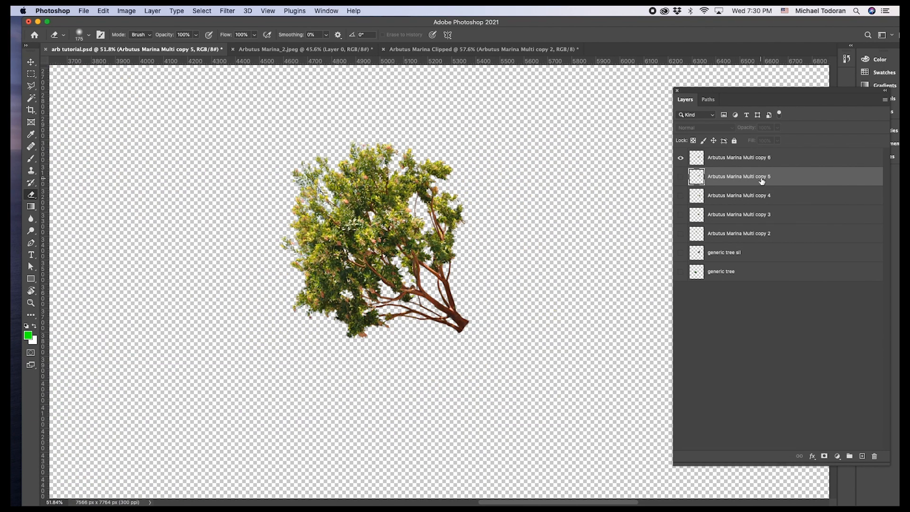
click(780, 160)
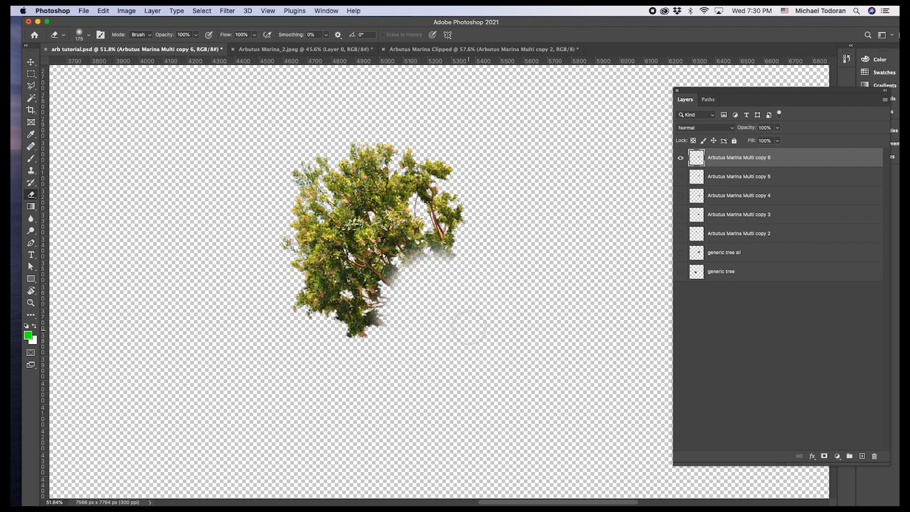
click(681, 158)
click(680, 176)
click(740, 177)
drag(394, 333, 414, 345)
Erase the trunks and lower branches from the Arbutus Marina Multi copy 4 and copy 3 layers.
click(740, 195)
click(681, 177)
click(680, 196)
click(680, 196)
click(696, 217)
click(681, 215)
mouse_move(384, 273)
mouse_down()
mouse_move(421, 304)
mouse_move(379, 280)
mouse_up()
Show the Arbutus Marina Multi copy 2 through copy 6 layers together.
click(680, 215)
click(681, 234)
drag(681, 158, 681, 215)
scroll(801, 169, up, 1)
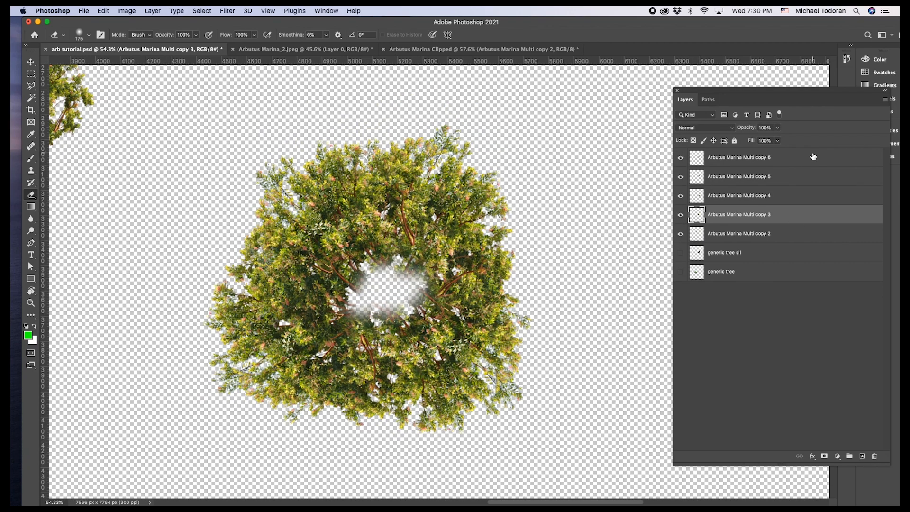
Merge the Arbutus Marina Multi copy 3 through copy 6 layers into one layer inside a group and hide it.
click(813, 156)
shift+click(790, 216)
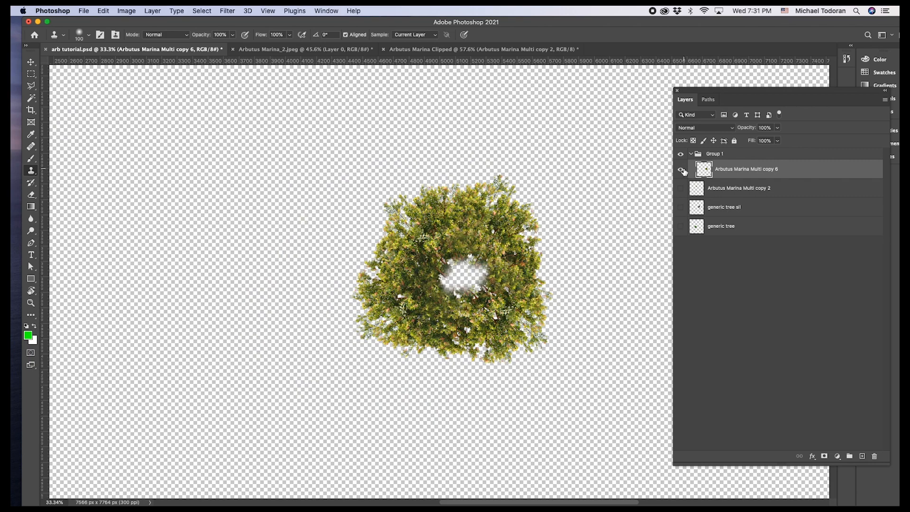
click(681, 169)
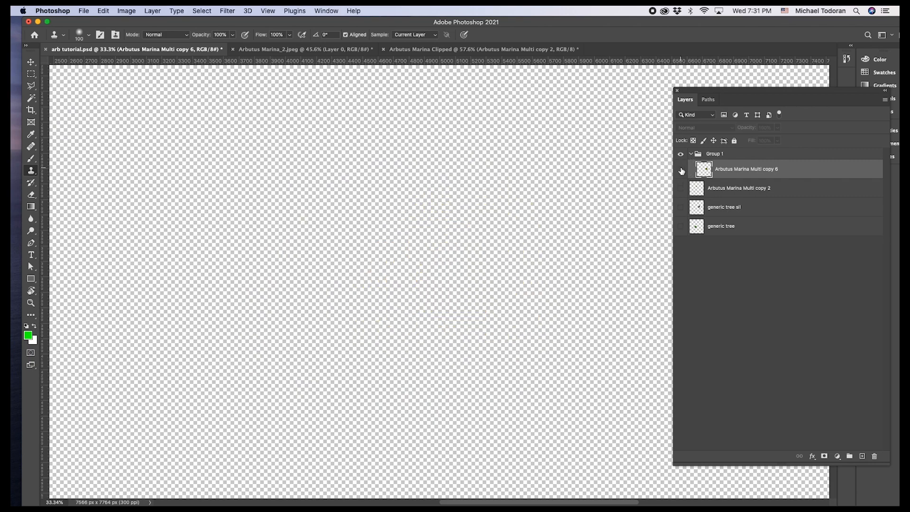
Show the generic tree sil layer and trace Pen paths around the large central gap and the branch gap beside it.
click(681, 207)
scroll(532, 261, up, 5)
mouse_move(493, 265)
mouse_down()
mouse_move(477, 284)
mouse_move(493, 270)
mouse_move(523, 282)
mouse_up()
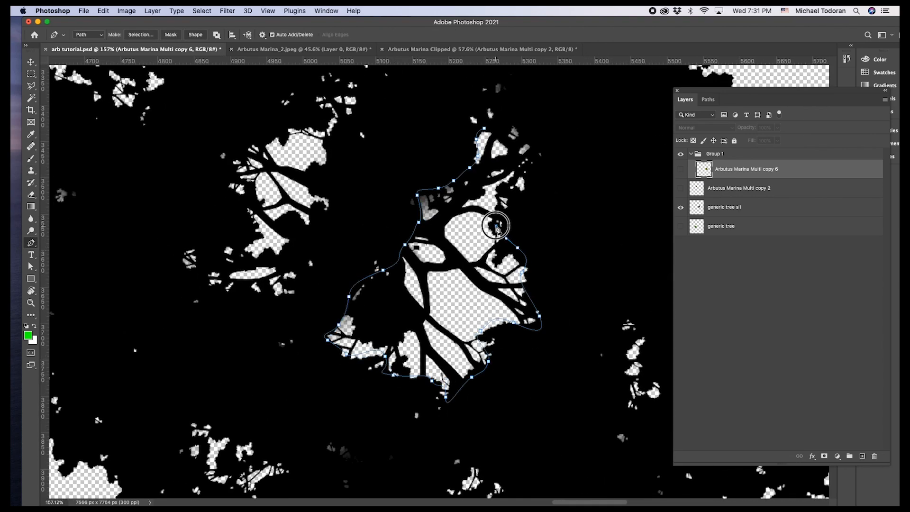
scroll(465, 228, down, 6)
scroll(459, 221, up, 6)
drag(415, 314, 409, 309)
drag(362, 327, 359, 308)
drag(379, 242, 438, 237)
scroll(345, 219, down, 2)
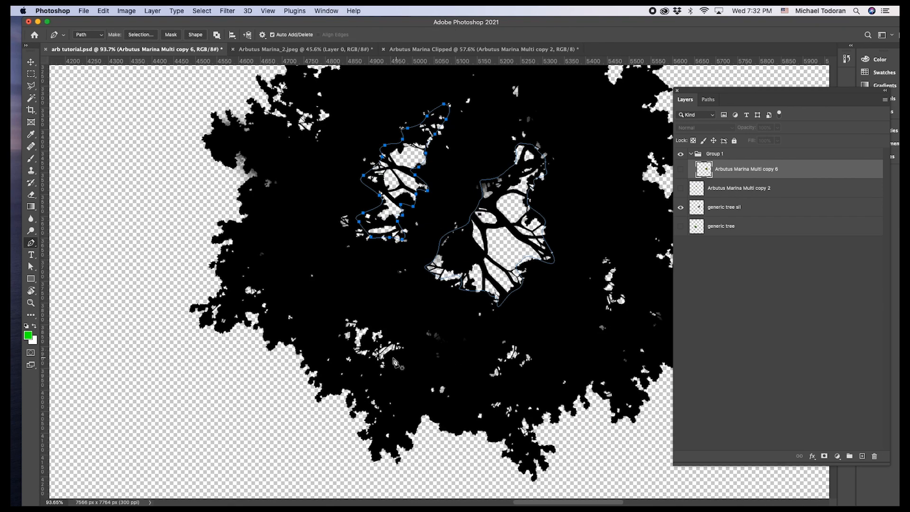
Trace Pen paths around the two small lower gaps and the narrow outer gap in the silhouette.
scroll(308, 313, up, 4)
drag(464, 342, 448, 337)
click(340, 297)
scroll(448, 339, down, 2)
click(407, 368)
drag(473, 267, 327, 345)
click(447, 368)
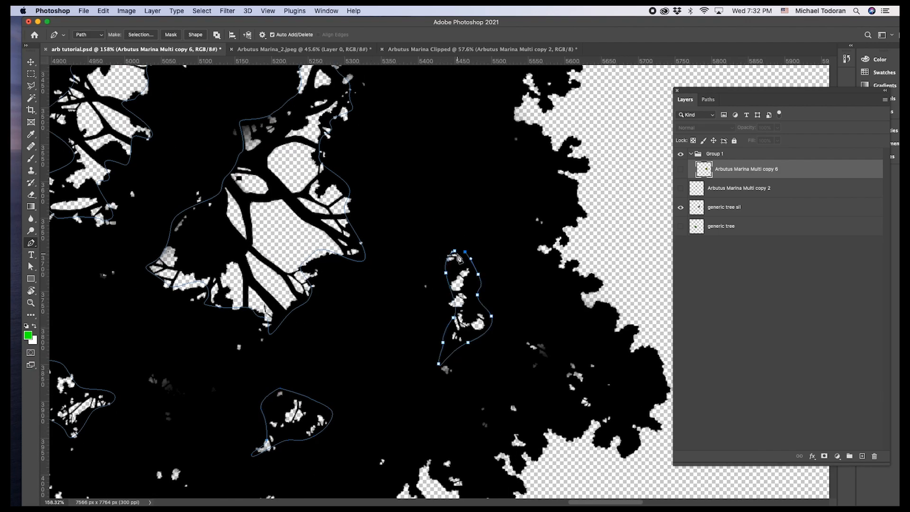
click(466, 258)
Save the work path as Tree pockets.
scroll(488, 253, down, 5)
click(708, 99)
double_click(703, 116)
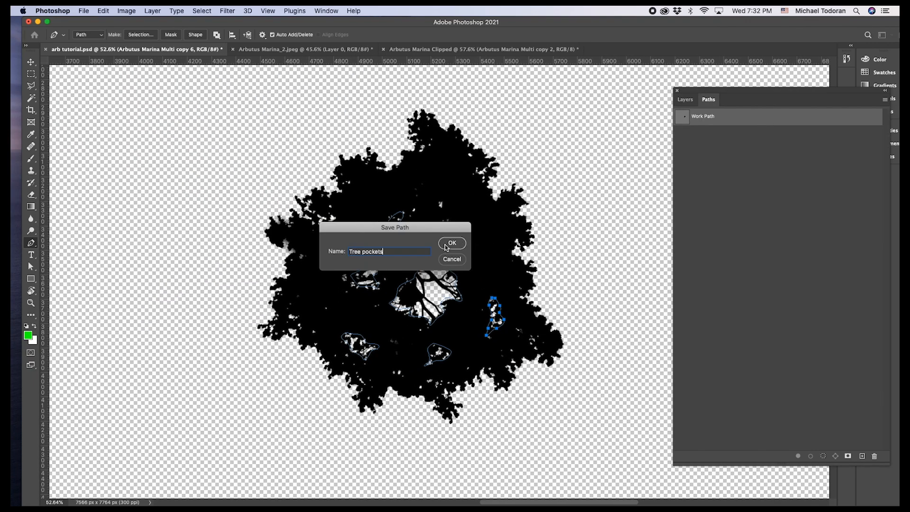
click(444, 247)
click(685, 99)
Show Arbutus Marina Multi copy 6 and clone foliage over the gap at its center using a harder 150 px Clone Stamp.
scroll(467, 264, down, 5)
click(746, 169)
click(681, 169)
scroll(466, 264, up, 5)
click(31, 170)
click(80, 36)
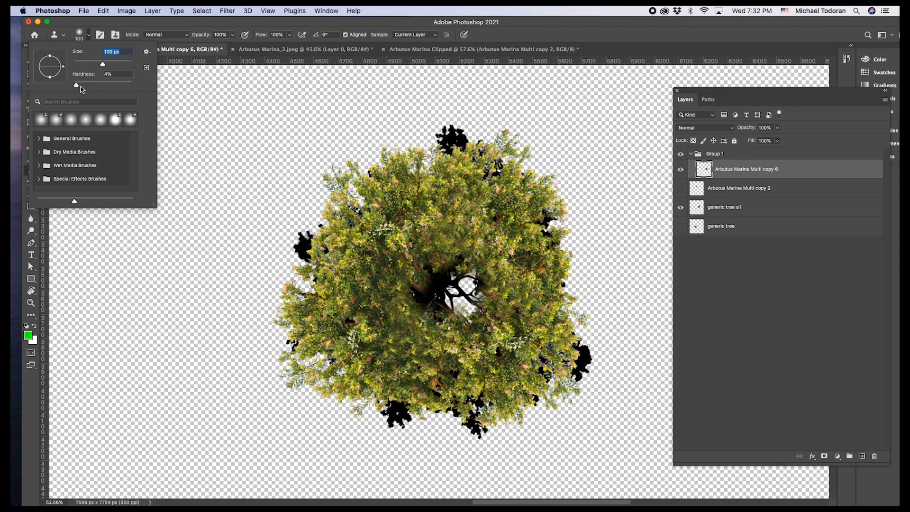
drag(123, 90, 132, 90)
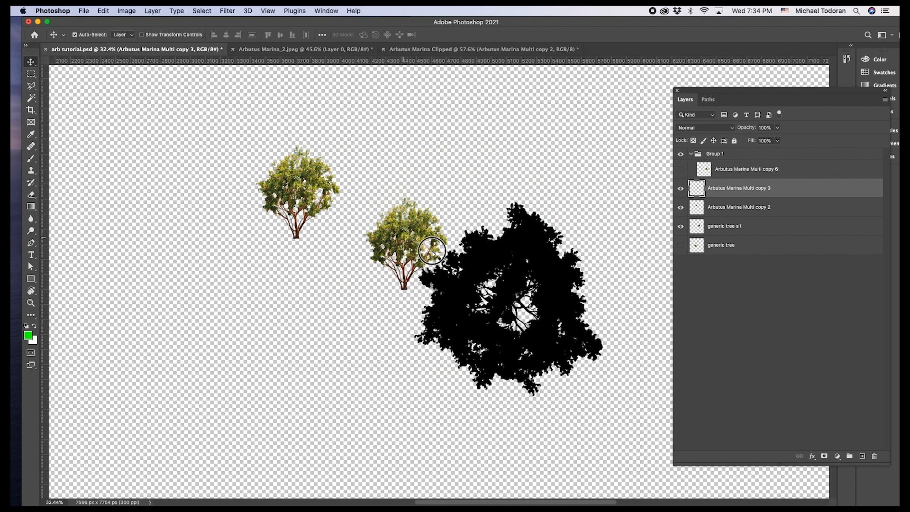
drag(405, 242, 464, 271)
Rotate Arbutus Marina Multi copy 3 by 99.78 degrees and enlarge it so its trunk starts at the silhouette's central gap.
key(super+t)
drag(547, 290, 438, 342)
scroll(497, 298, up, 5)
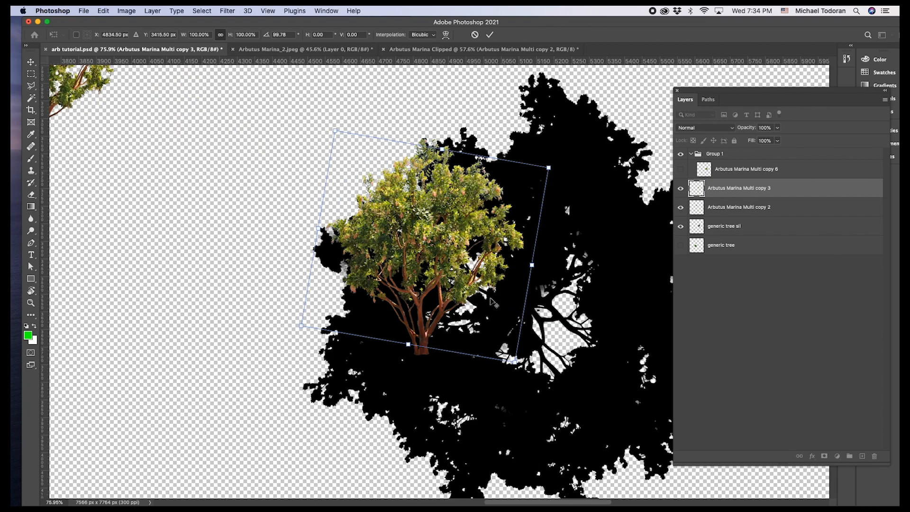
drag(482, 290, 532, 299)
scroll(532, 300, down, 2)
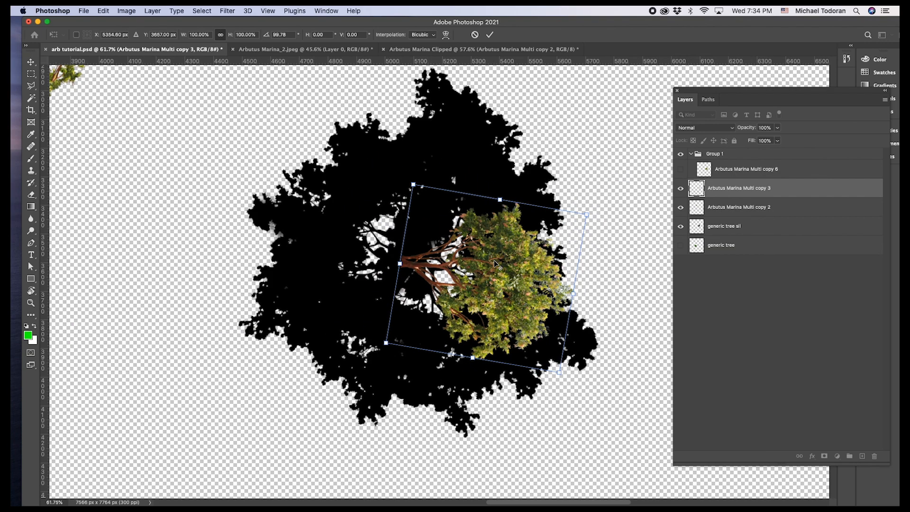
drag(385, 344, 308, 392)
drag(486, 301, 546, 297)
drag(646, 212, 628, 213)
drag(552, 289, 556, 275)
drag(621, 420, 609, 432)
drag(555, 327, 544, 332)
key(Return)
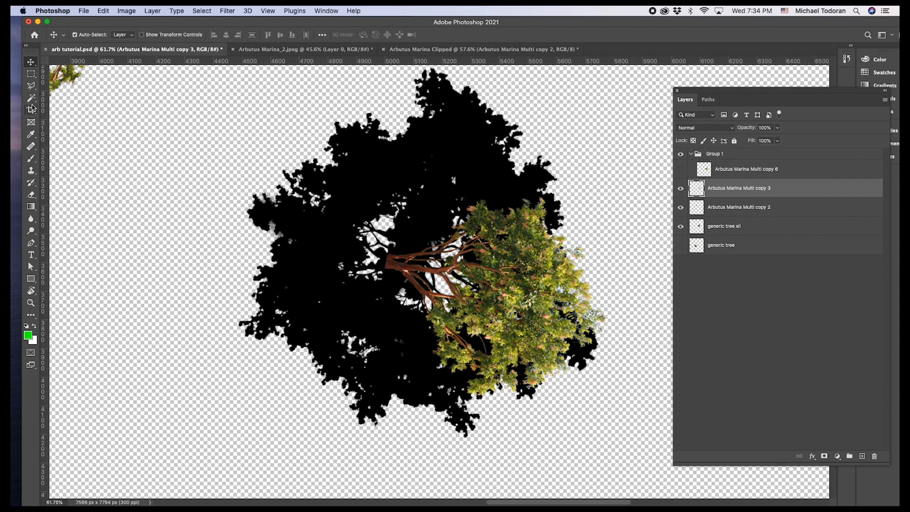
Try erasing the outer foliage and trunk base of Arbutus Marina Multi copy 3.
key(e)
mouse_move(548, 194)
mouse_down()
mouse_move(508, 378)
mouse_move(538, 254)
mouse_move(521, 299)
mouse_move(453, 364)
mouse_up()
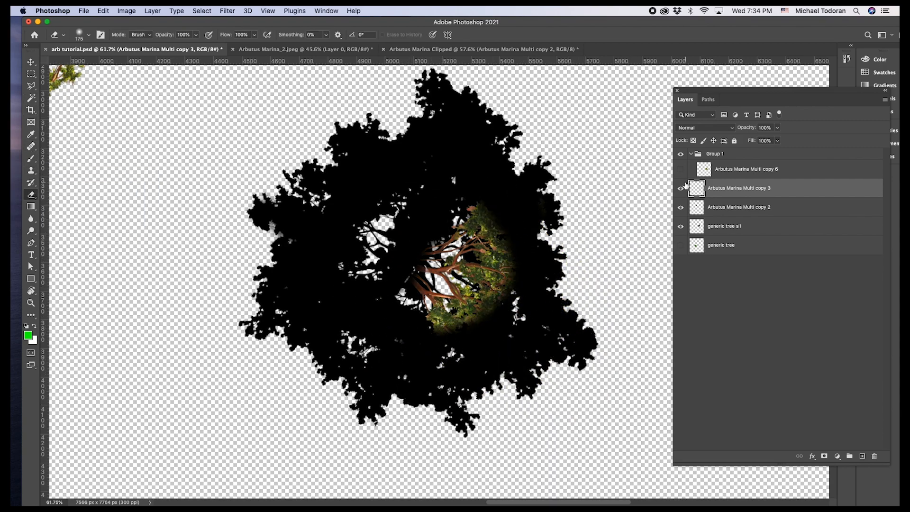
click(680, 226)
key(super+z)
key(super+z)
key(super+z)
key(super+z)
Enlarge Arbutus Marina Multi copy 3 further and shift it so its branches span the silhouette's central gap.
key(v)
drag(511, 285, 500, 279)
key(super+t)
mouse_move(376, 389)
mouse_down()
mouse_move(332, 411)
mouse_move(352, 410)
mouse_up()
drag(493, 313, 523, 307)
drag(635, 414, 621, 428)
key(Return)
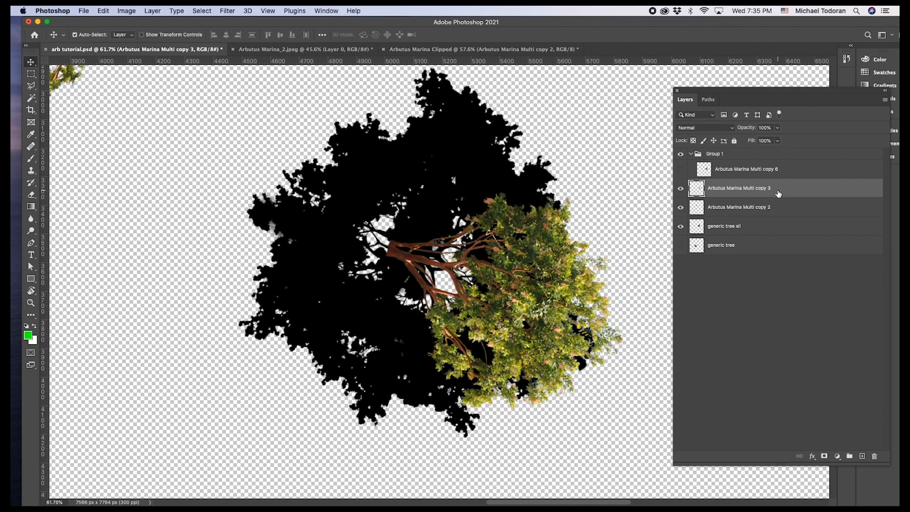
Add a layer mask to Arbutus Marina Multi copy 3 and paint out its outer foliage and trunk base in black.
click(824, 456)
click(32, 171)
click(34, 159)
mouse_move(579, 214)
mouse_down()
mouse_move(590, 293)
mouse_move(398, 364)
mouse_move(585, 284)
mouse_up()
drag(364, 275, 389, 257)
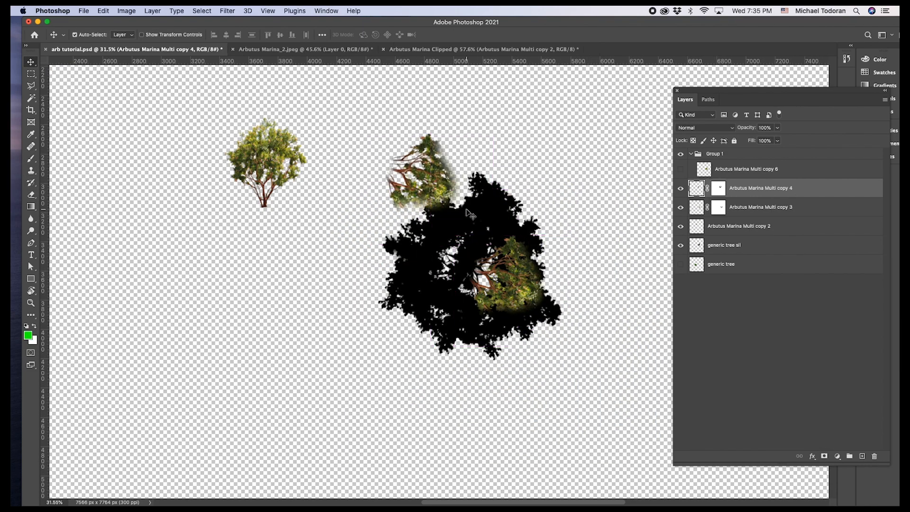
Rotate and place the masked Arbutus Marina Multi copy 4 on the opposite side of the center, over the second branch gap.
drag(398, 142, 361, 173)
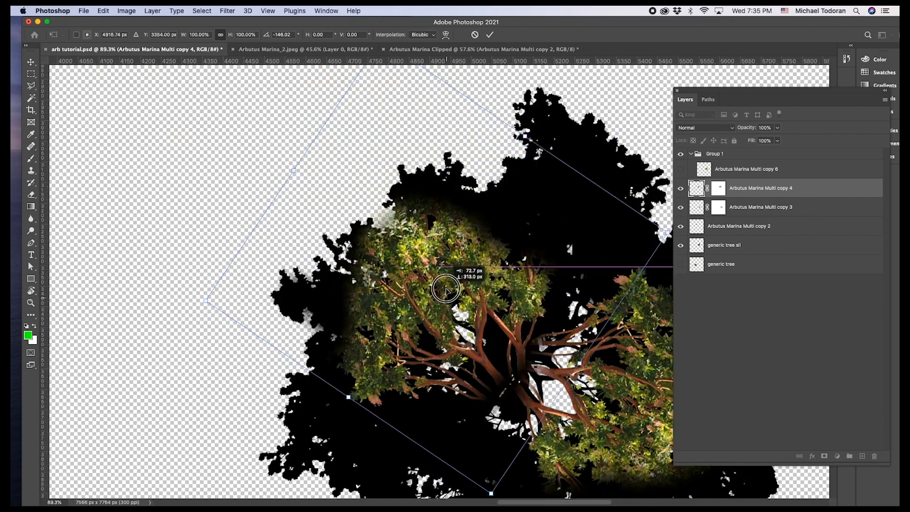
drag(445, 288, 493, 332)
key(Return)
scroll(409, 270, down, 5)
Hide the generic tree sil layer and show Arbutus Marina Multi copy 6 over the branch layers.
click(681, 246)
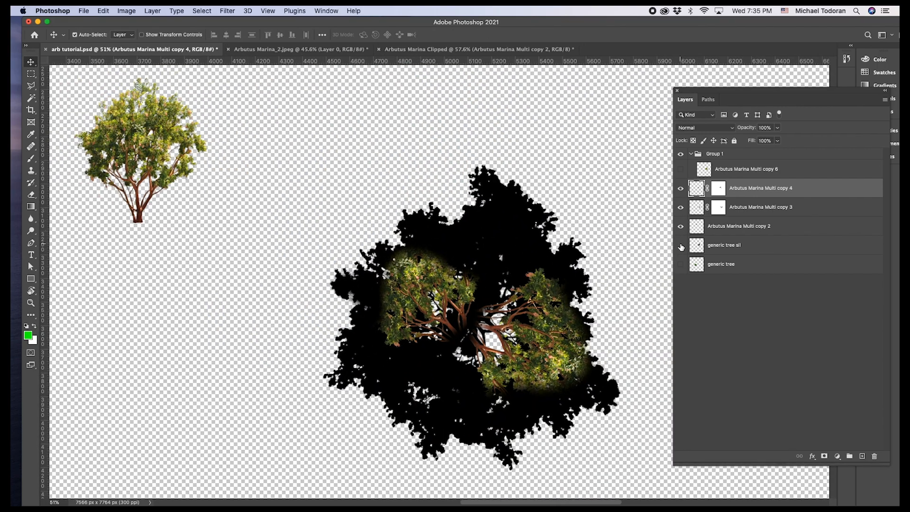
click(681, 169)
scroll(495, 330, up, 8)
scroll(467, 285, down, 6)
scroll(587, 299, up, 3)
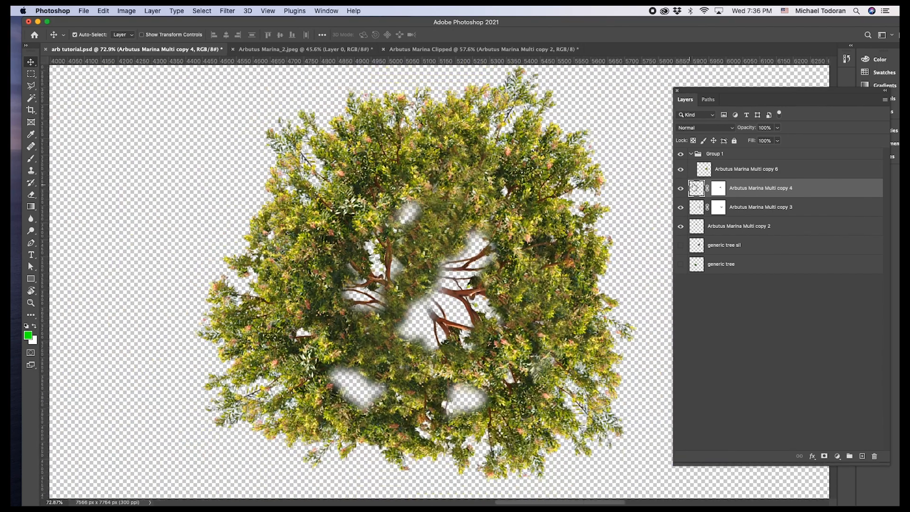
Clone foliage over the edges of the canopy pockets on Arbutus Marina Multi copy 6 with the Clone Stamp at 50% hardness.
click(726, 169)
click(31, 171)
click(80, 35)
alt+click(549, 307)
drag(429, 276, 396, 376)
key(super+z)
click(88, 35)
double_click(110, 75)
text(50)
click(421, 302)
drag(436, 212, 408, 211)
alt+click(327, 368)
drag(373, 367, 327, 397)
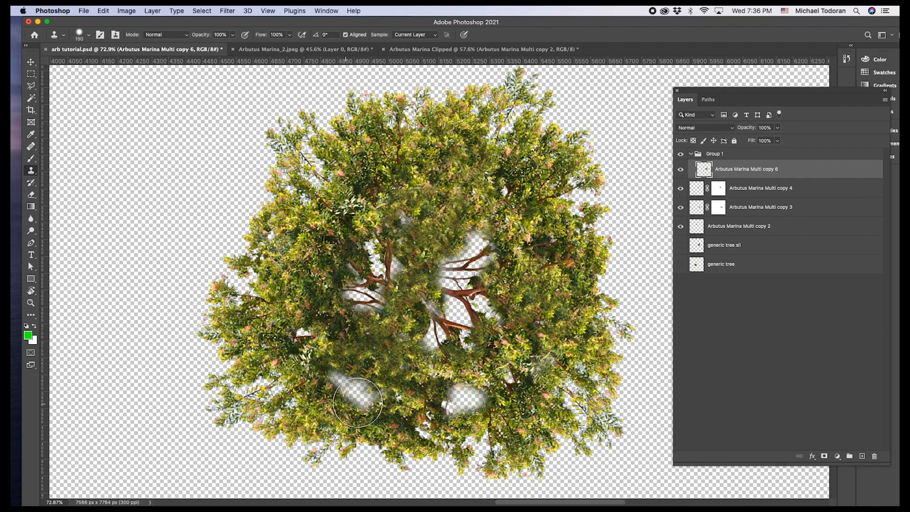
Draw an elliptical selection around the tree canopy and deselect it.
scroll(403, 379, down, 7)
click(32, 74)
click(68, 84)
drag(312, 216, 527, 502)
key(super+d)
Try shifting the Arbutus canopy slightly sideways.
scroll(474, 275, down, 10)
scroll(473, 274, up, 10)
click(31, 62)
drag(360, 257, 388, 259)
key(super+z)
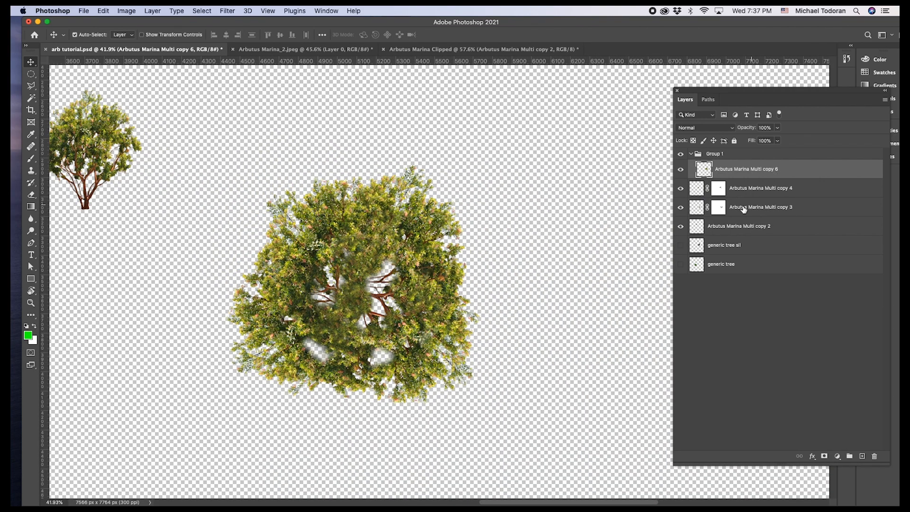
Rotate and reposition the Arbutus Marina Multi copy 4 branches with Free Transform beneath the canopy pockets.
click(768, 194)
key(super+t)
drag(378, 331, 389, 343)
drag(345, 290, 330, 275)
key(Return)
Rotate the Arbutus Marina Multi copy 3 branches with Free Transform and shift them beneath the canopy pockets.
click(767, 207)
key(super+t)
drag(517, 235, 519, 236)
drag(499, 247, 534, 214)
drag(452, 290, 435, 315)
key(Return)
scroll(412, 338, down, 4)
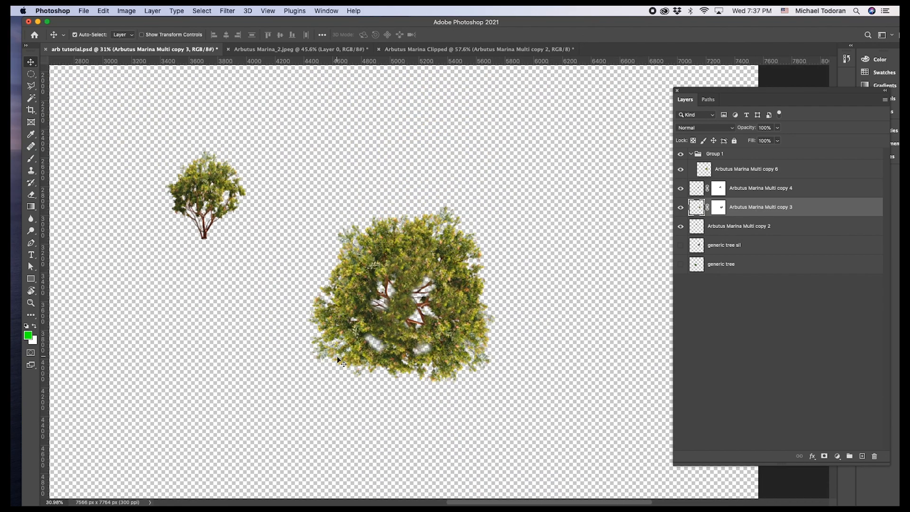
scroll(372, 390, up, 4)
scroll(372, 390, down, 2)
Duplicate the Arbutus canopy layer, rotate the copy, and place it over the original canopy to fill out the tree.
click(585, 266)
drag(585, 266, 507, 257)
click(371, 205)
drag(371, 203, 577, 272)
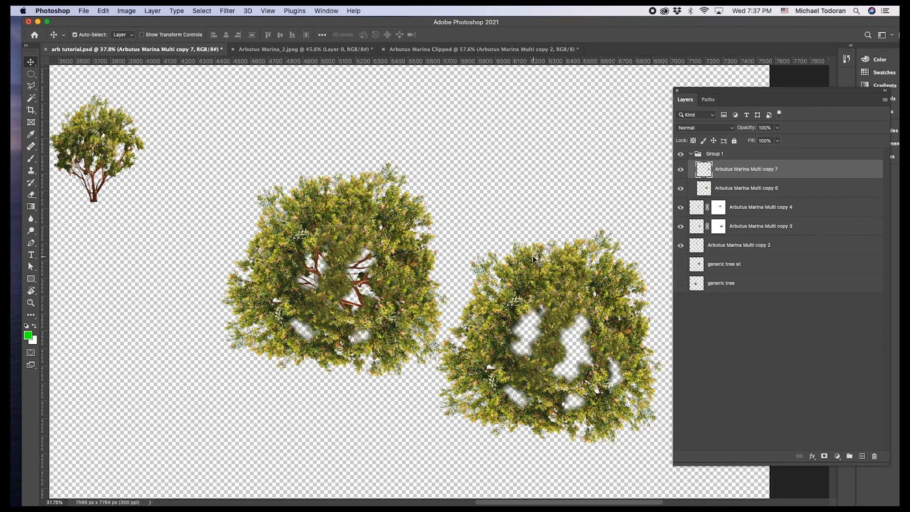
scroll(499, 241, down, 3)
key(ctrl+t)
drag(633, 341, 469, 290)
drag(559, 303, 273, 337)
drag(349, 388, 324, 403)
Add a layer mask to the duplicated canopy and brush out parts of its foliage to blend it with the original.
click(31, 62)
click(824, 456)
key(b)
drag(238, 284, 245, 334)
scroll(245, 335, up, 3)
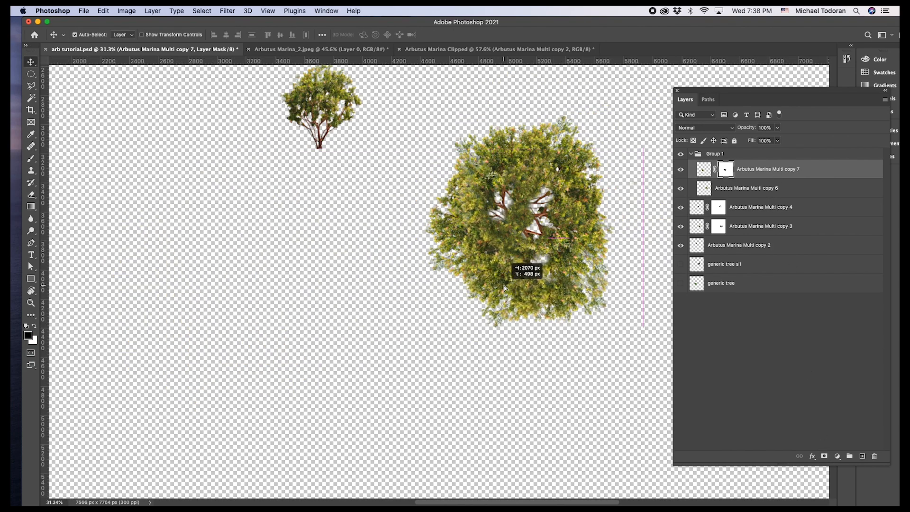
drag(512, 265, 533, 370)
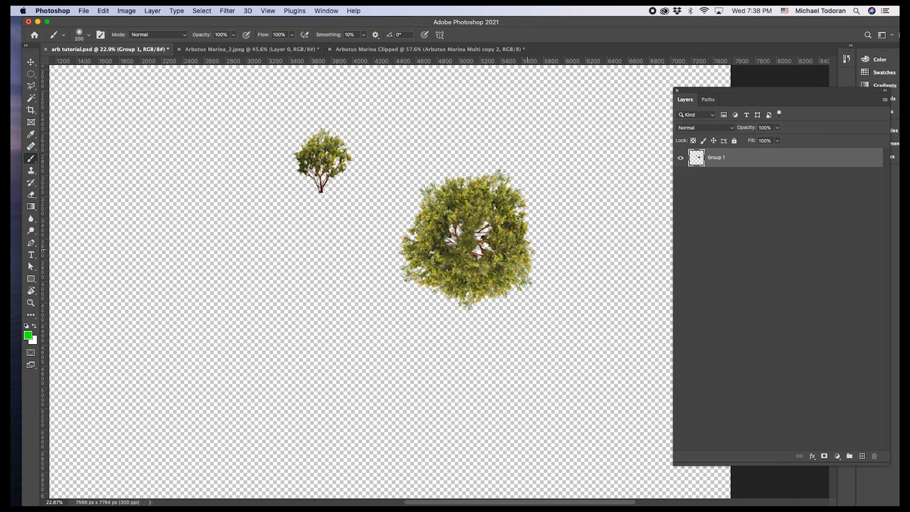
Crop the canvas tightly around the finished plan-view Arbutus tree to about 1458 x 1512 px.
click(31, 109)
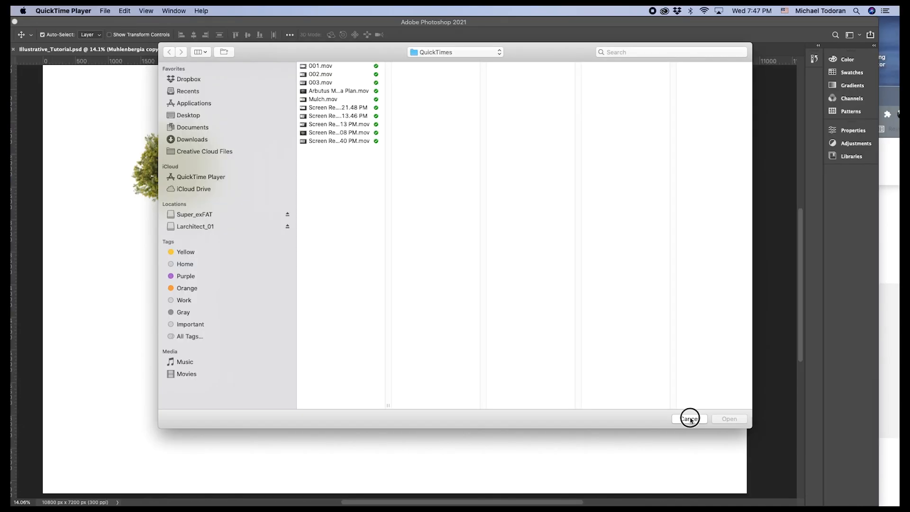
click(691, 417)
scroll(186, 187, up, 3)
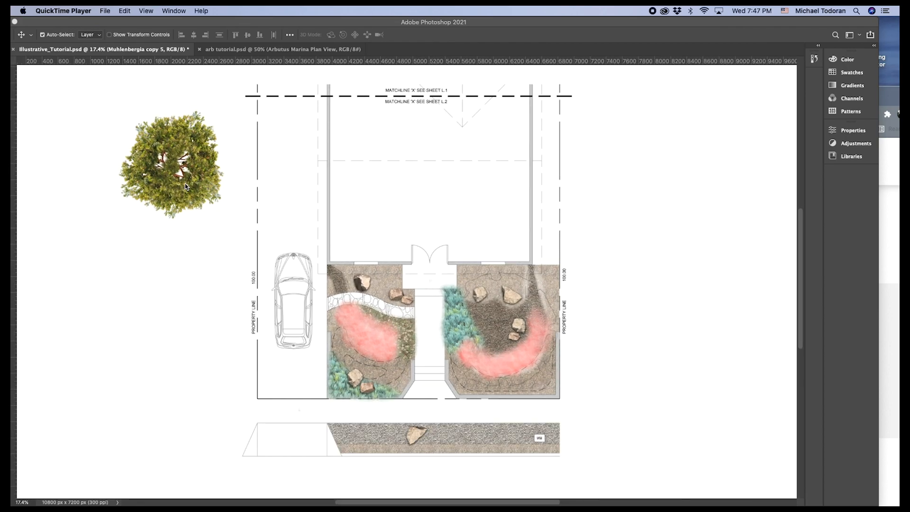
In Illustrative_Tutorial.psd, move the Arbutus Marina Plan View tree onto the planting bed right of the walkway.
click(586, 142)
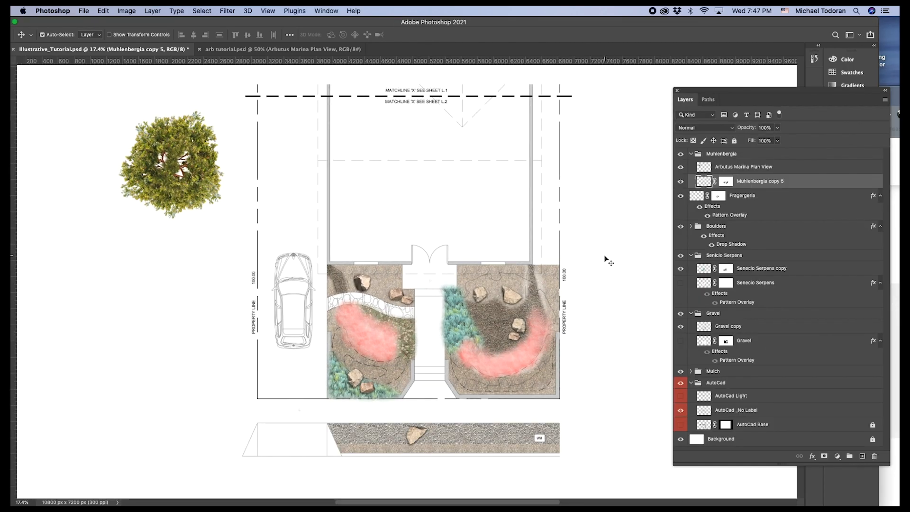
scroll(340, 202, down, 5)
scroll(448, 361, up, 8)
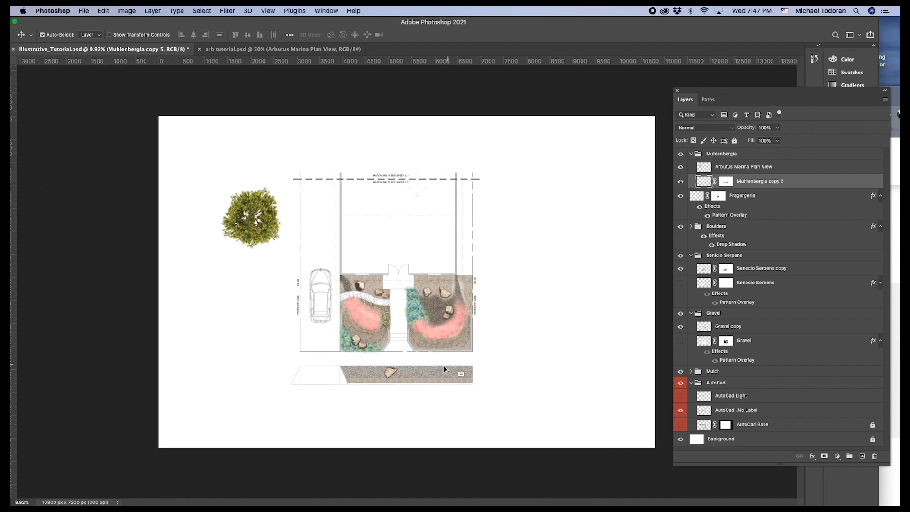
scroll(458, 309, down, 4)
drag(138, 95, 456, 254)
scroll(422, 222, up, 1)
Enlarge the Arbutus tree with Free Transform and fine-tune its position over the right-hand planting bed.
key(super+t)
drag(522, 201, 551, 172)
drag(484, 258, 474, 251)
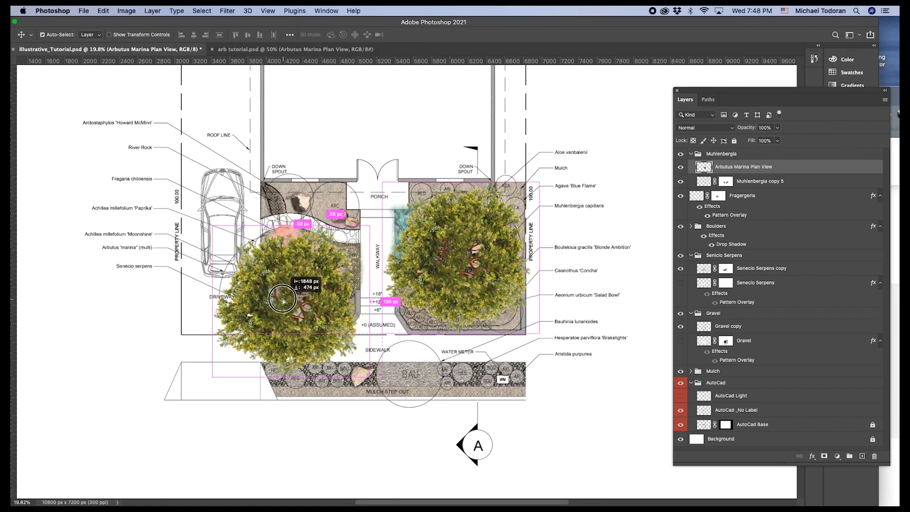
scroll(385, 301, up, 4)
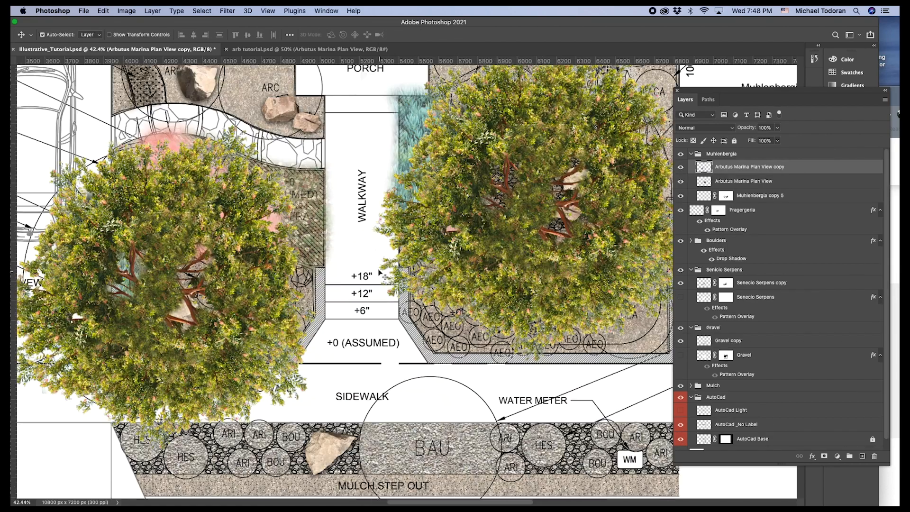
scroll(385, 302, down, 5)
scroll(296, 256, up, 5)
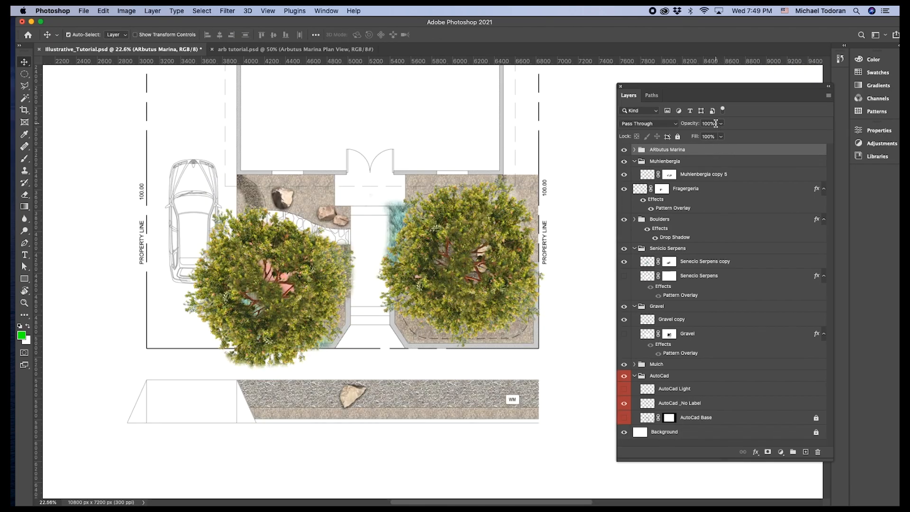
Set the opacity of the ARbutus Marina group to 30% so the planting beneath the trees shows through.
click(691, 124)
text(50)
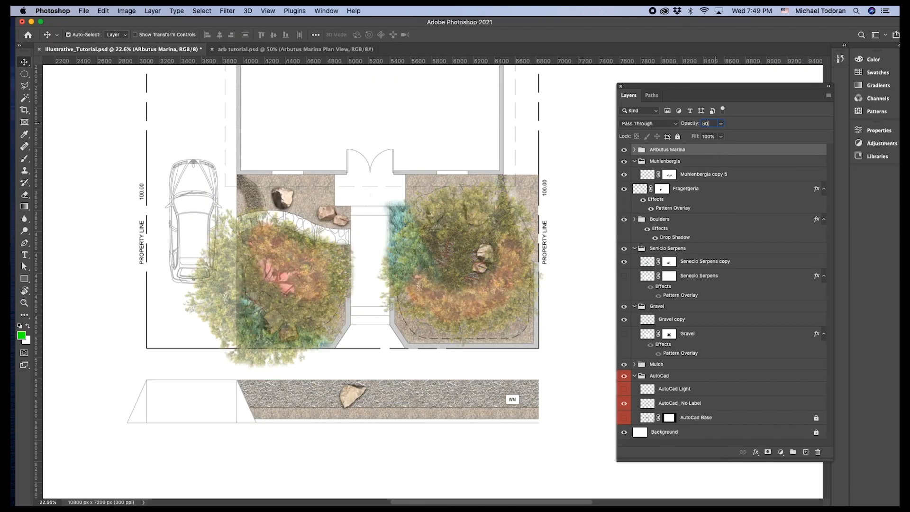
key(BackSpace)
key(BackSpace)
text(30)
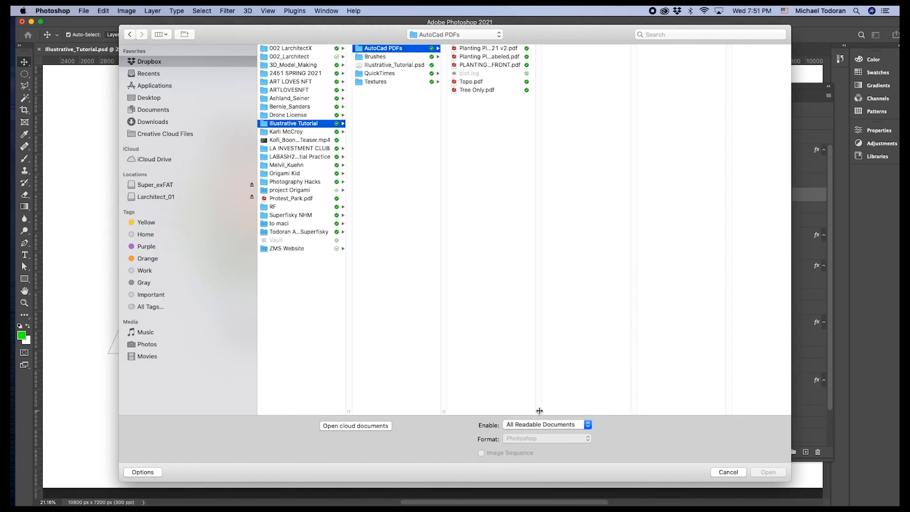
click(601, 402)
click(468, 91)
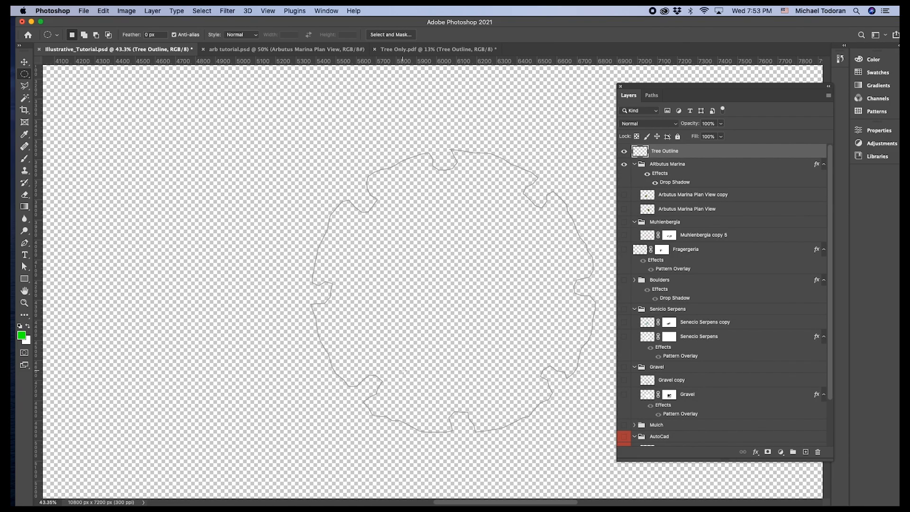
Apply a white Color Overlay at 100% opacity to the Tree Outline layer.
scroll(342, 256, up, 5)
scroll(343, 256, down, 2)
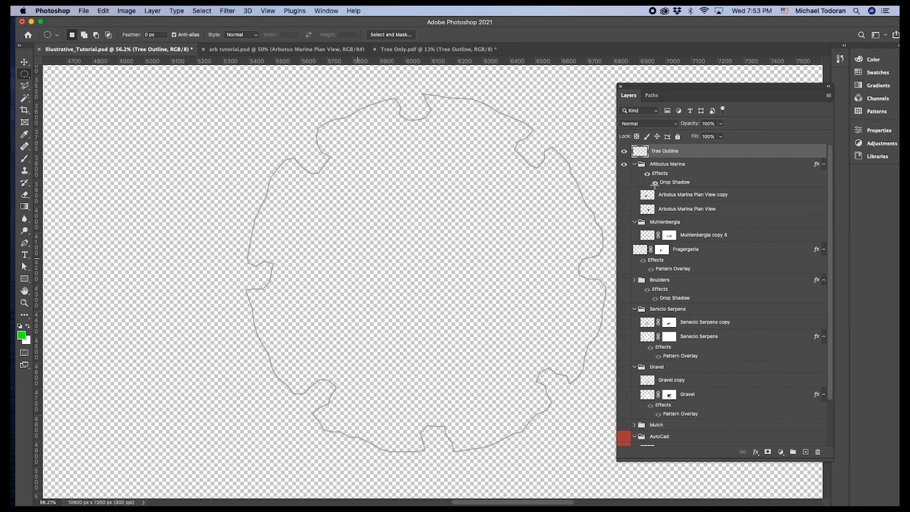
double_click(715, 151)
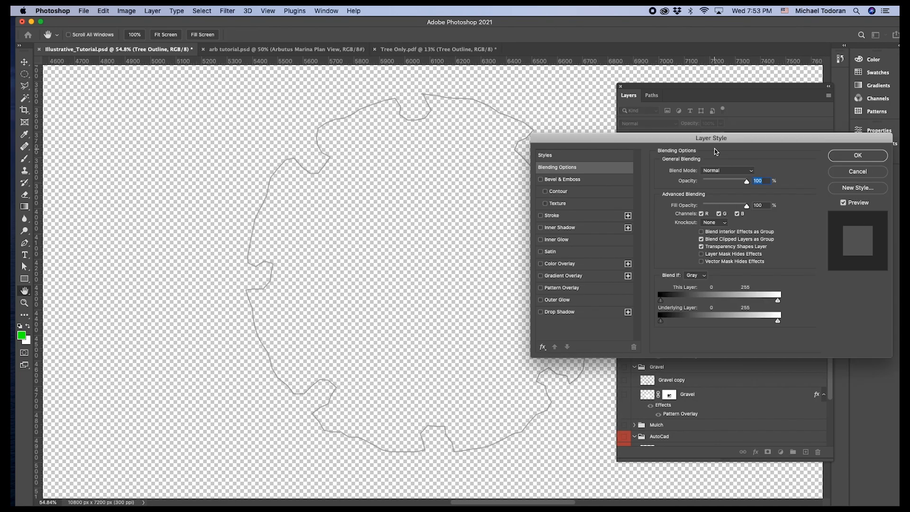
click(542, 266)
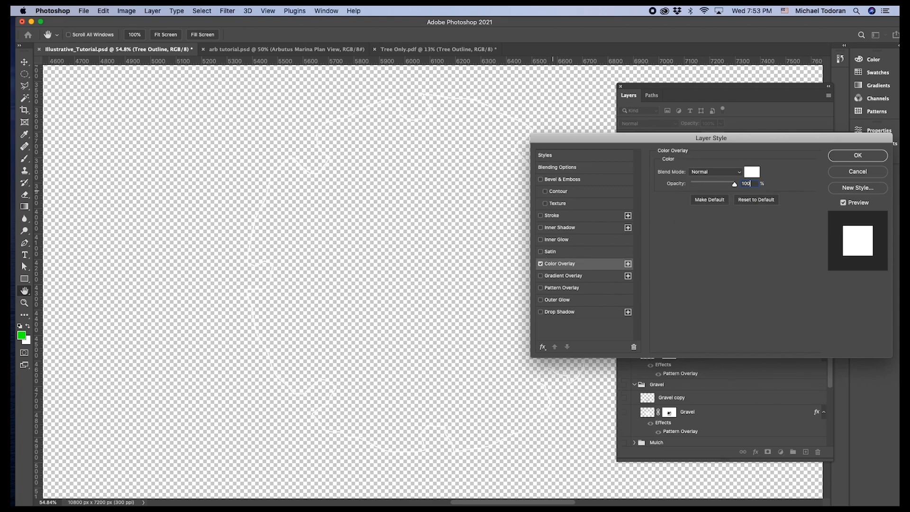
click(857, 157)
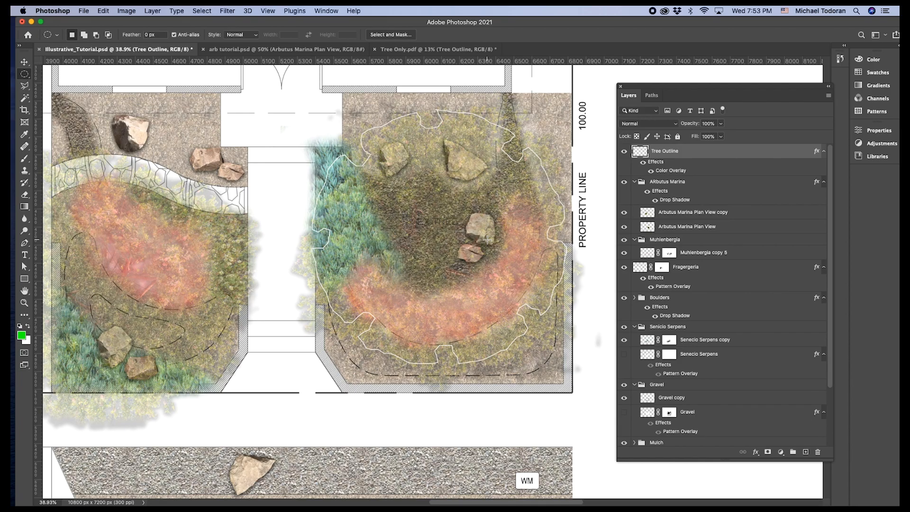
scroll(487, 240, down, 3)
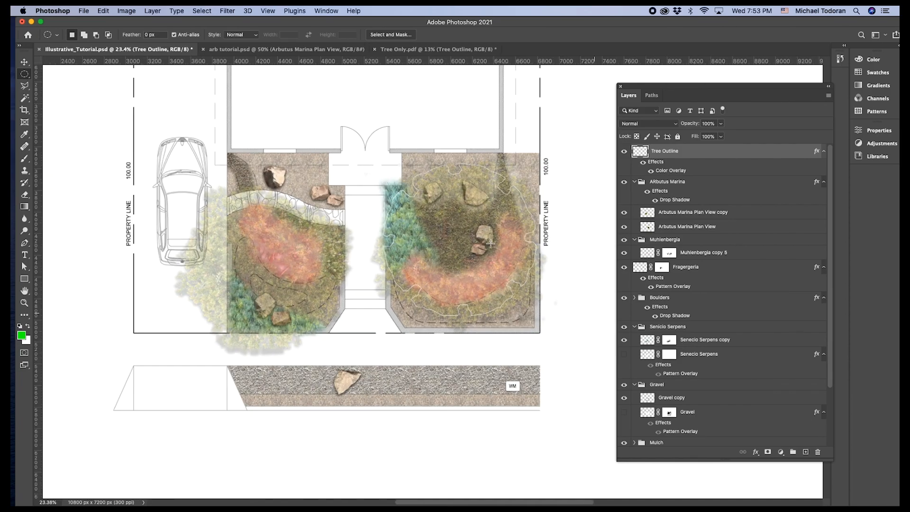
scroll(464, 240, up, 5)
scroll(464, 240, down, 5)
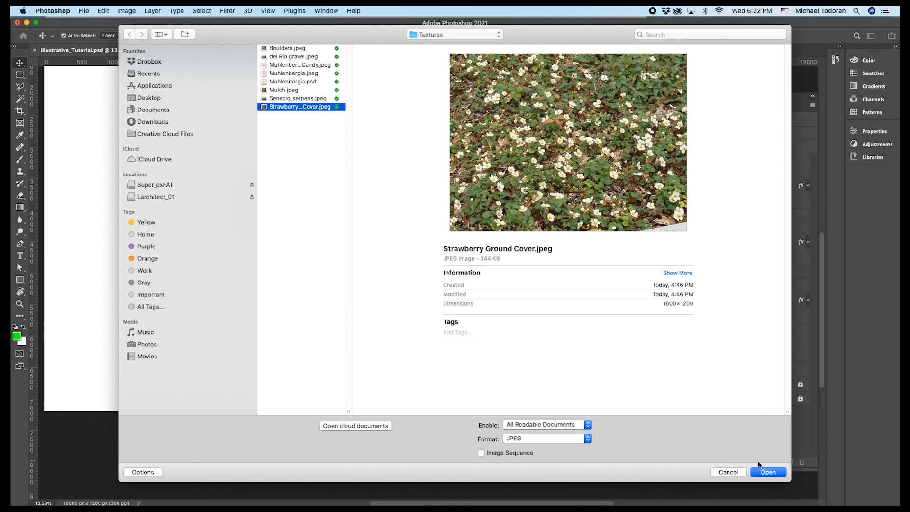
Open Strawberry Ground Cover.jpeg and convert its locked background into the editable Layer 0.
click(767, 472)
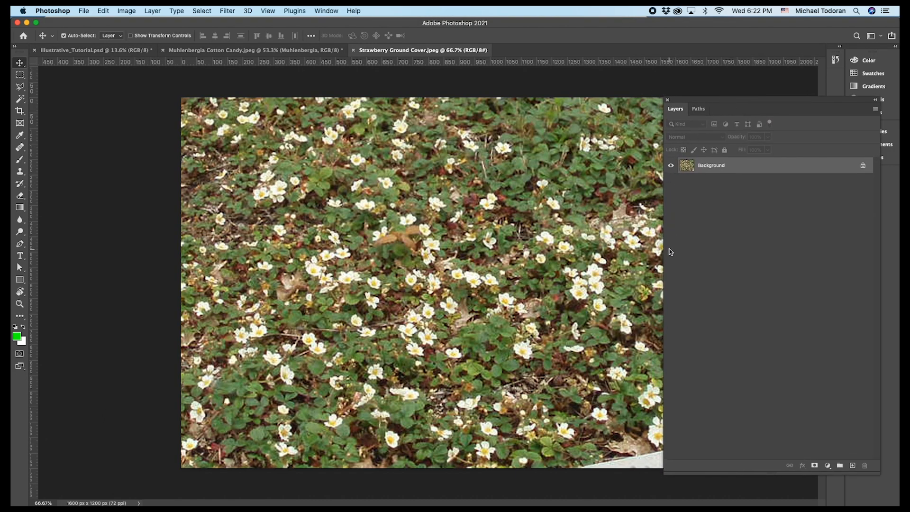
double_click(721, 168)
key(Return)
key(super+minus)
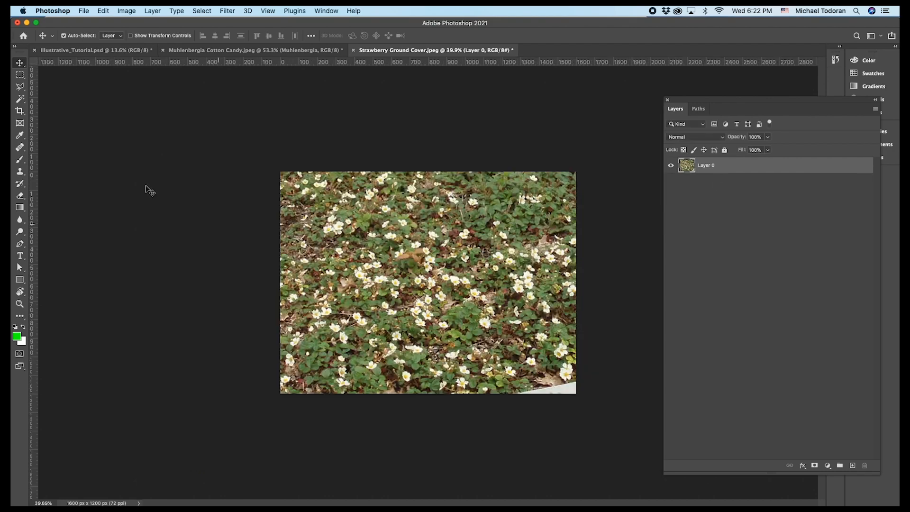
Cover the blank white corner of the strawberry ground cover photo with foliage using the Clone Stamp.
click(20, 172)
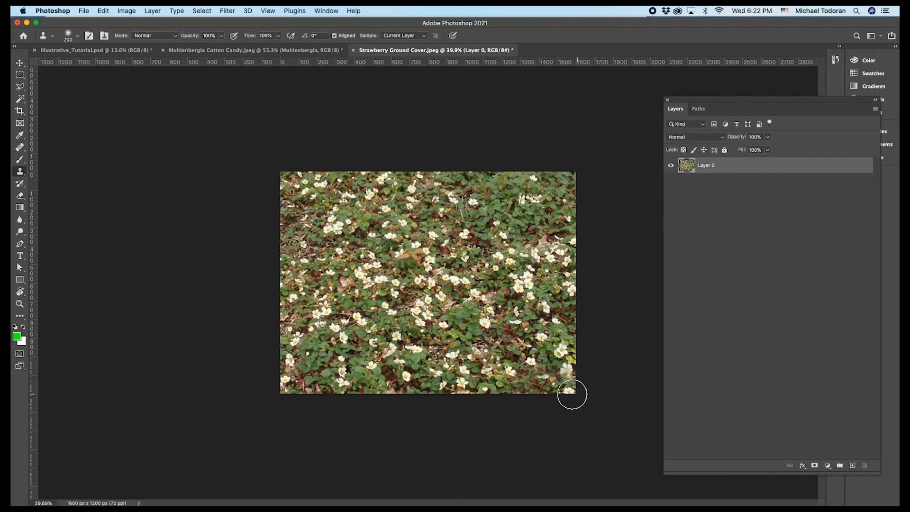
alt+click(316, 371)
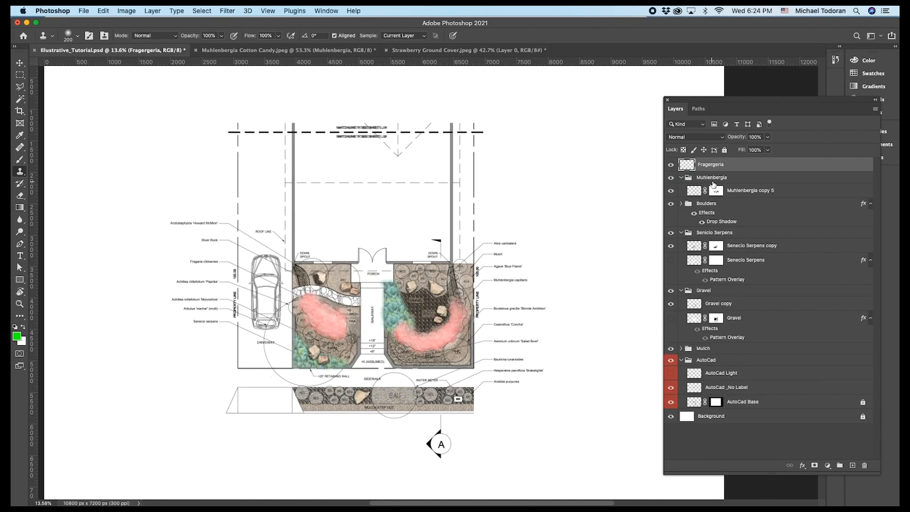
Select a rectangle over the left planting bed on the Fragergeria layer and apply the strawberry ground cover Pattern Overlay.
click(21, 74)
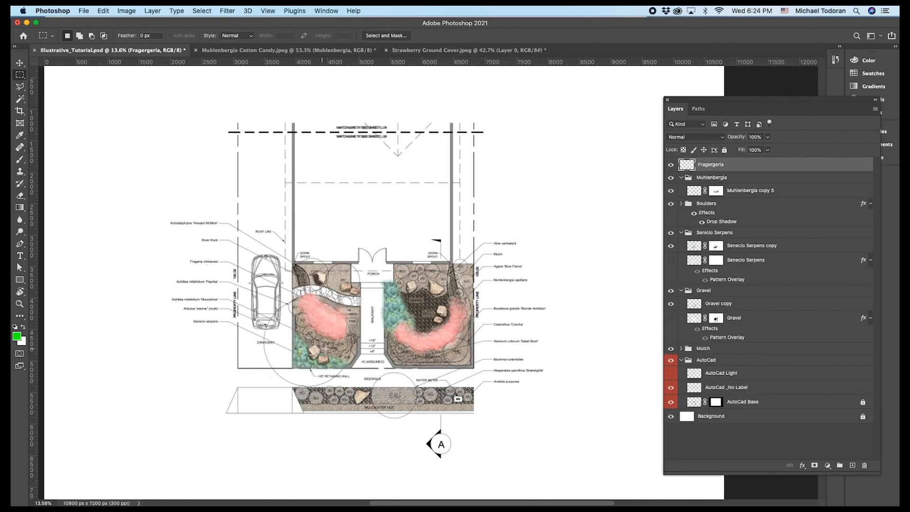
scroll(373, 290, up, 6)
scroll(376, 287, down, 4)
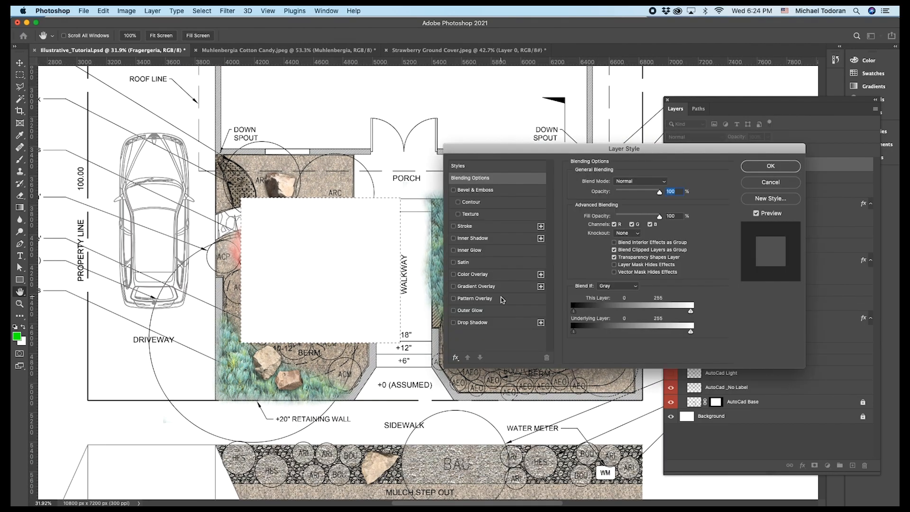
click(502, 298)
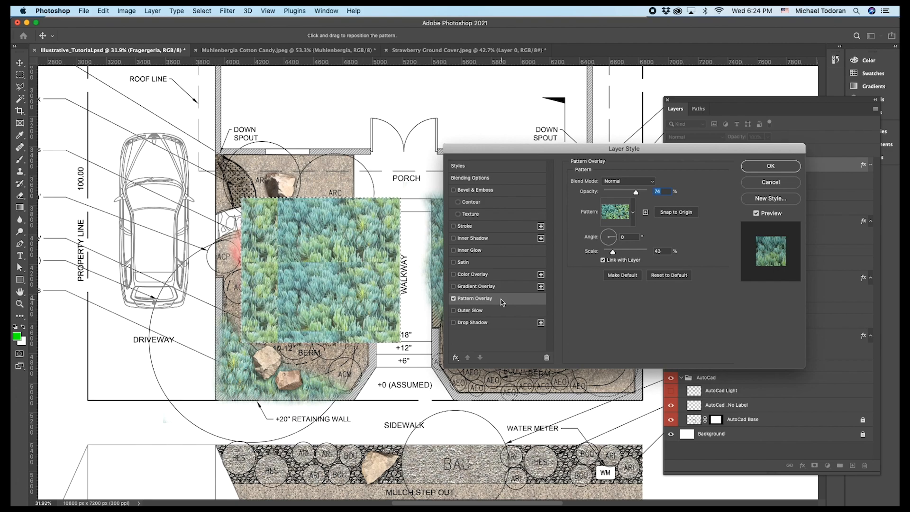
click(633, 212)
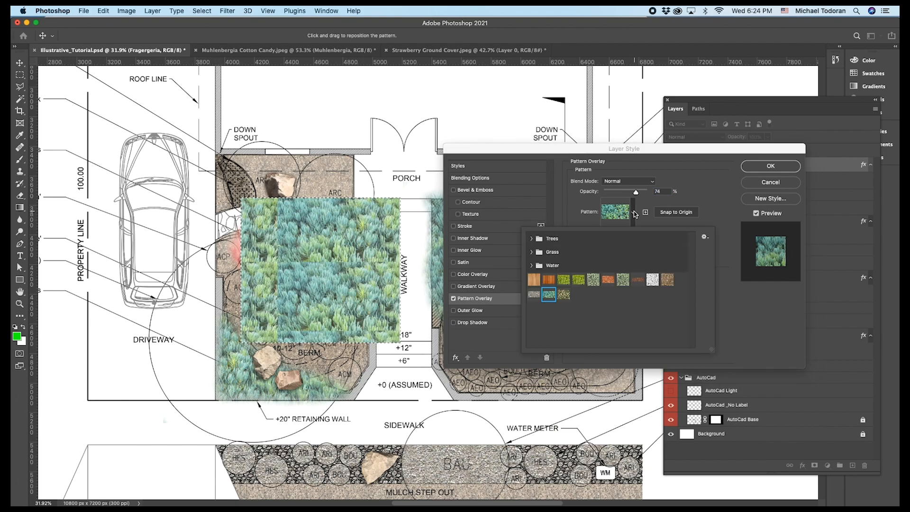
click(564, 295)
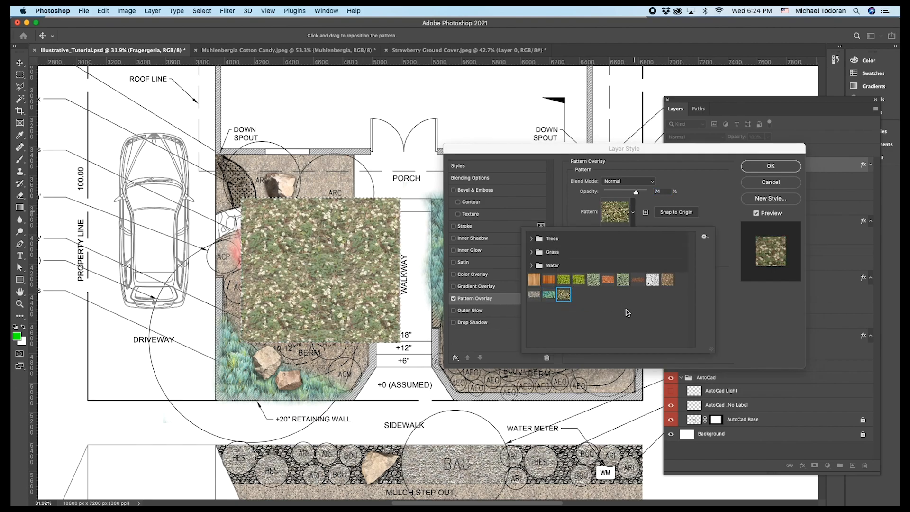
click(772, 166)
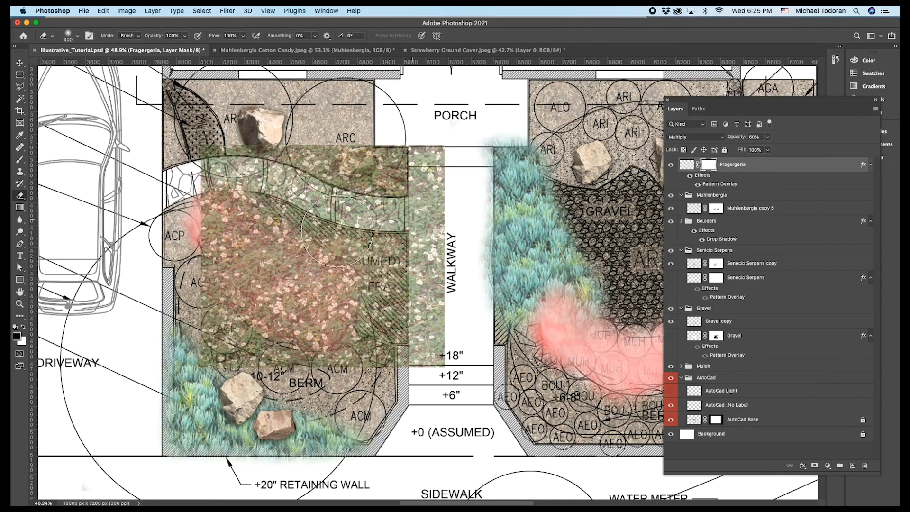
Brush the Fragergeria mask down to the strip between path, Muhlenbergia and walkway, and move the layer below the Muhlenbergia group.
click(19, 162)
mouse_move(211, 269)
mouse_down()
mouse_move(237, 305)
mouse_move(196, 349)
mouse_move(278, 366)
mouse_move(327, 365)
mouse_move(227, 213)
mouse_move(303, 342)
mouse_move(431, 353)
mouse_move(427, 199)
mouse_move(341, 156)
mouse_move(327, 204)
mouse_move(200, 169)
mouse_move(327, 162)
mouse_up()
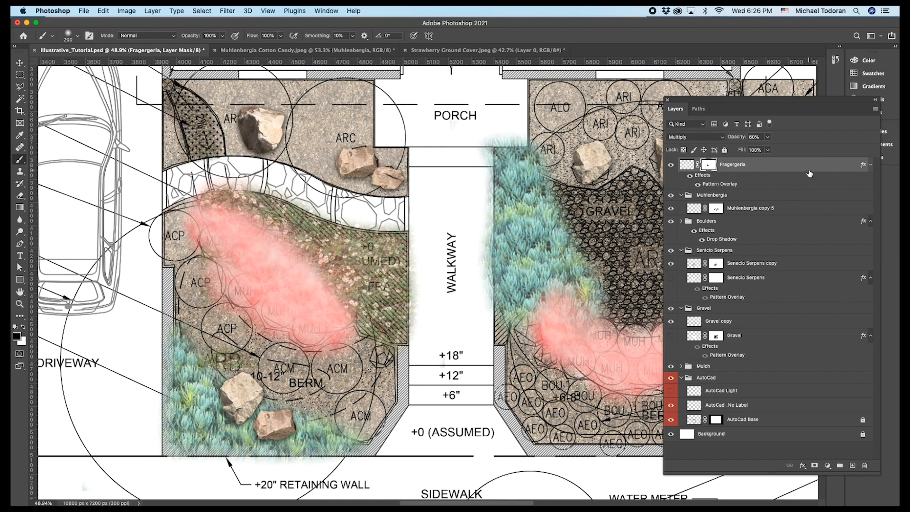
drag(809, 168, 800, 239)
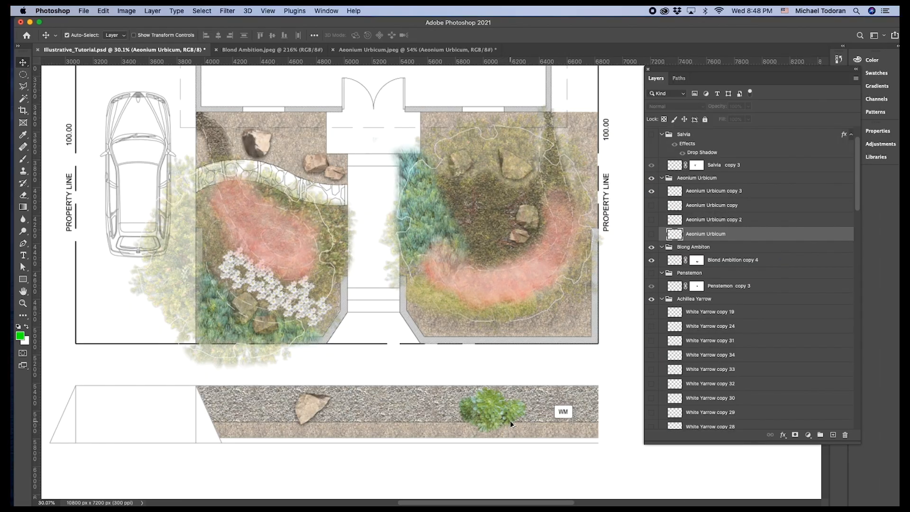
Show the hidden Aeonium Urbicum copy, Aeonium Urbicum copy 2 and Aeonium Urbicum layers.
scroll(510, 420, down, 5)
scroll(510, 332, up, 3)
scroll(505, 273, down, 4)
click(651, 206)
click(651, 220)
click(651, 233)
scroll(534, 309, down, 4)
scroll(649, 274, up, 2)
scroll(649, 275, up, 1)
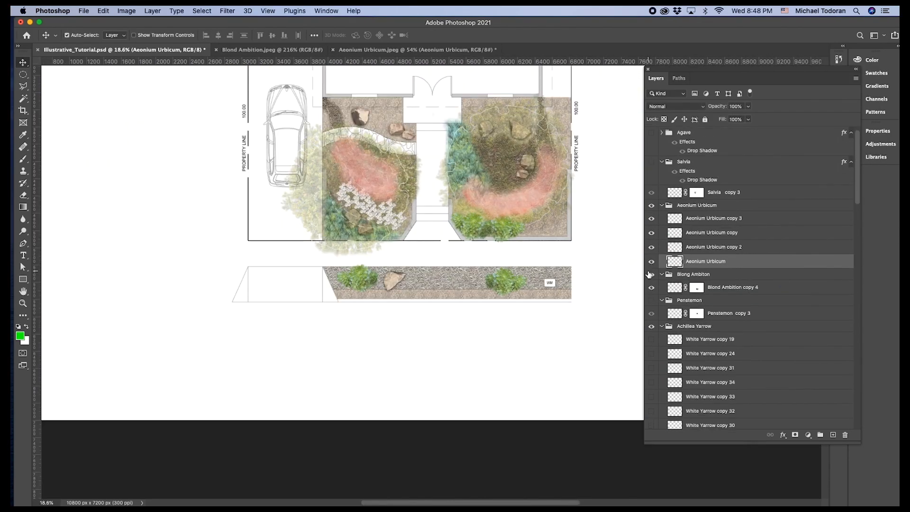
Show the Penstemon group and set its opacity to 80%.
click(651, 300)
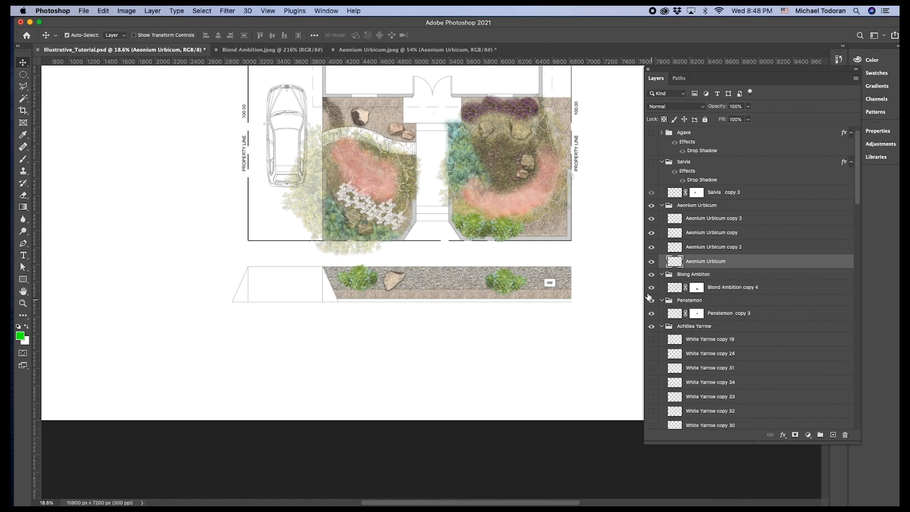
scroll(504, 82, up, 3)
click(711, 300)
click(733, 106)
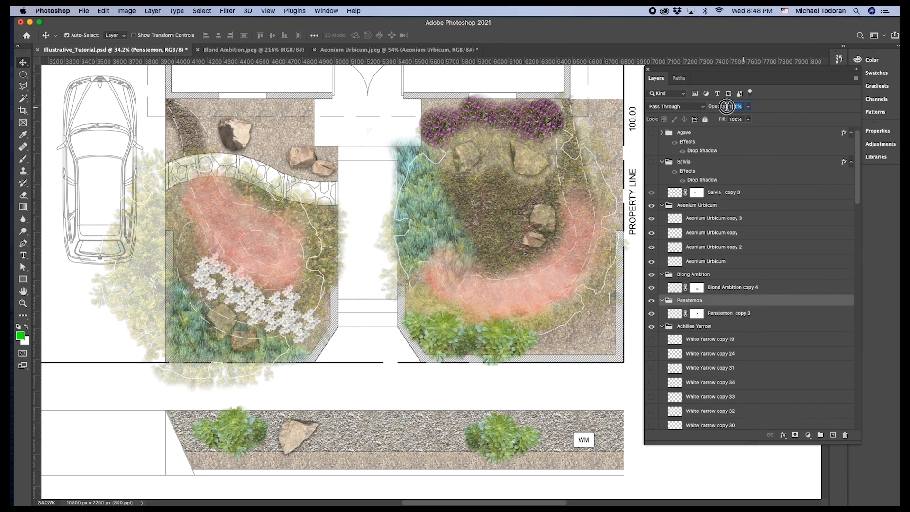
key(Return)
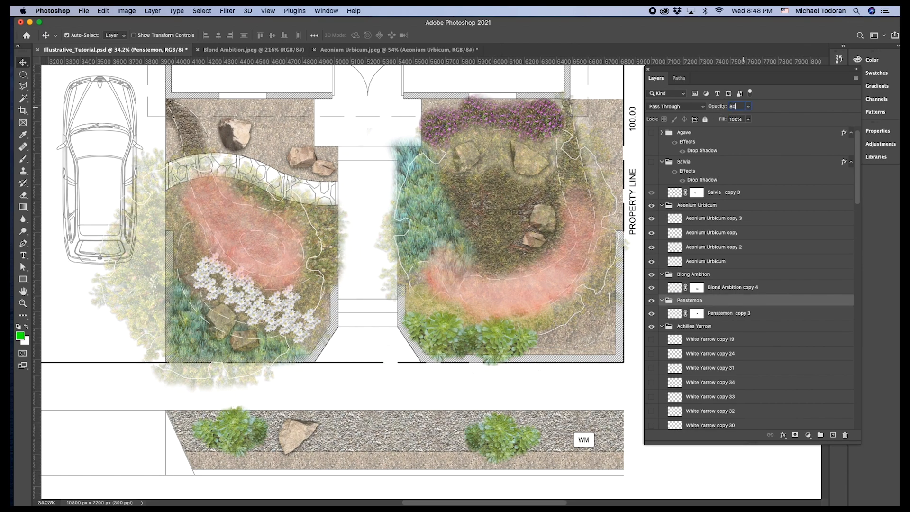
Show the Salvia group along the upper left planting bed.
click(651, 162)
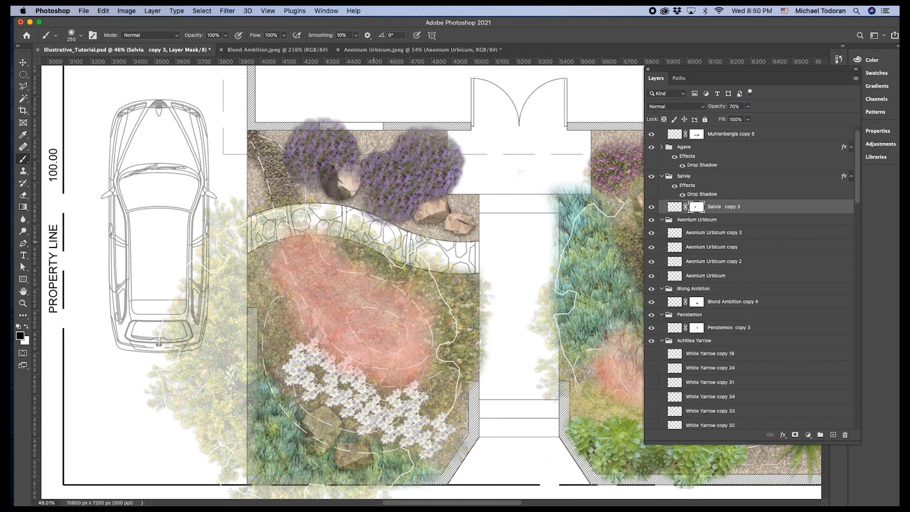
Show the Agave group so its plants appear in the right planting bed and the street strip.
scroll(366, 108, down, 3)
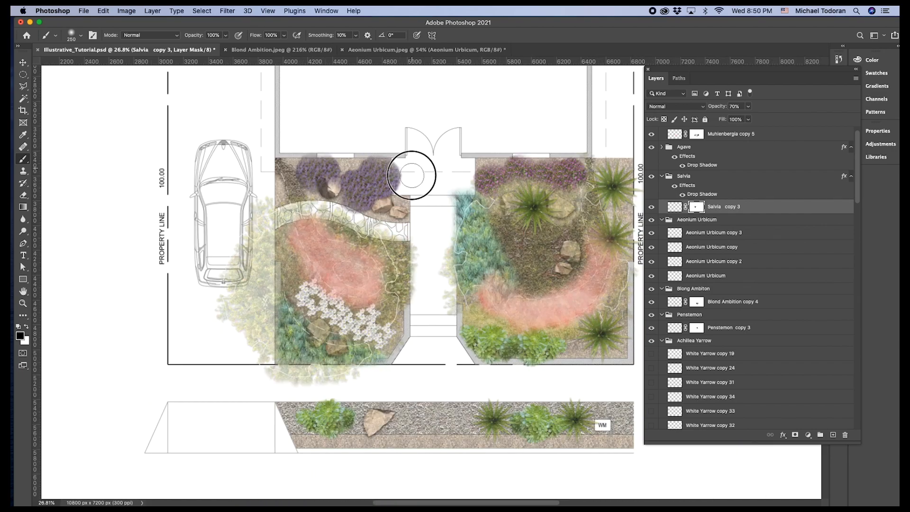
scroll(412, 167, down, 2)
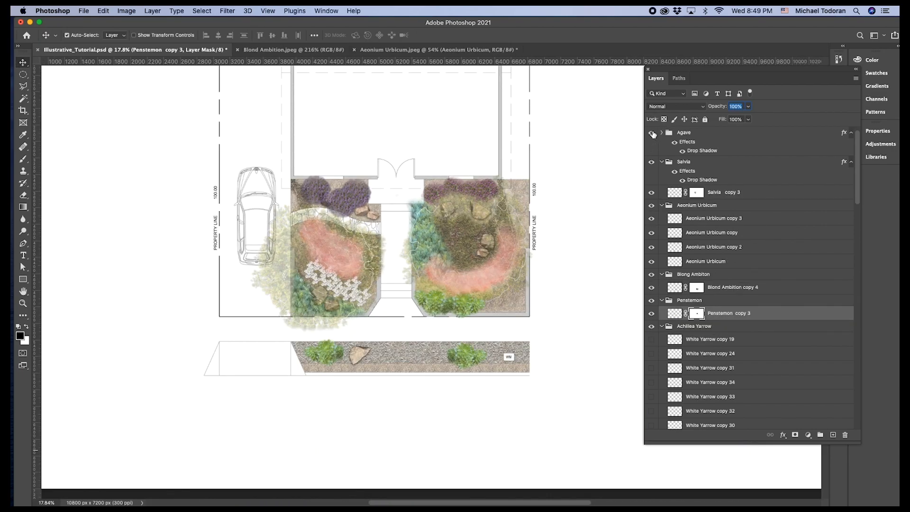
click(653, 133)
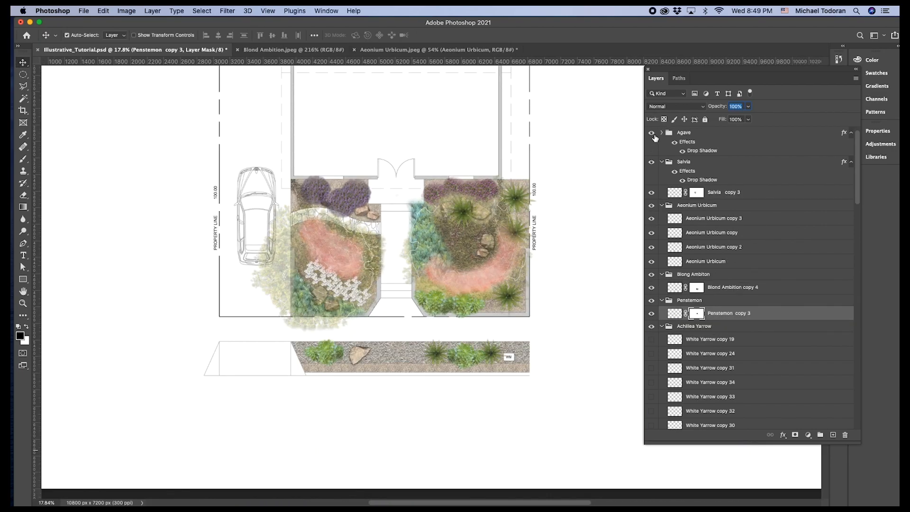
click(683, 151)
scroll(454, 234, up, 5)
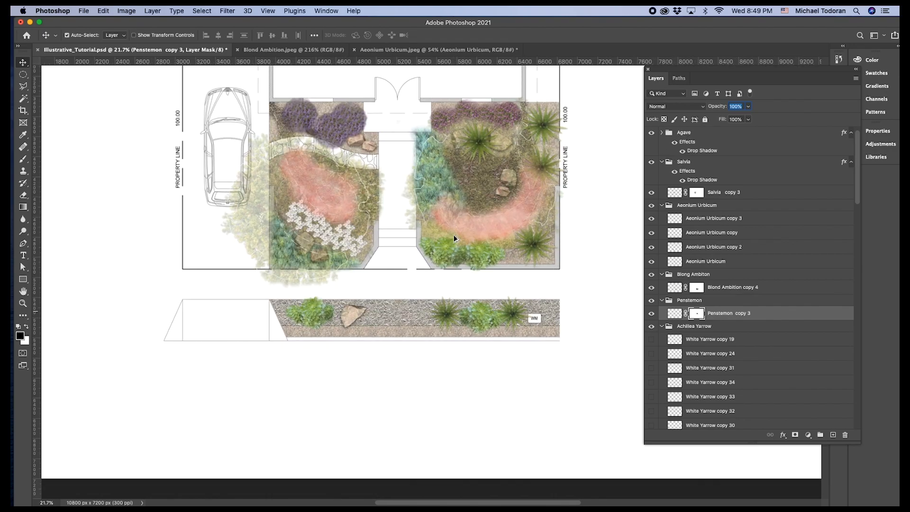
Select the Blong Ambiton group beside the Aeonium plants, view it in isolation, and restore the other layers.
click(565, 251)
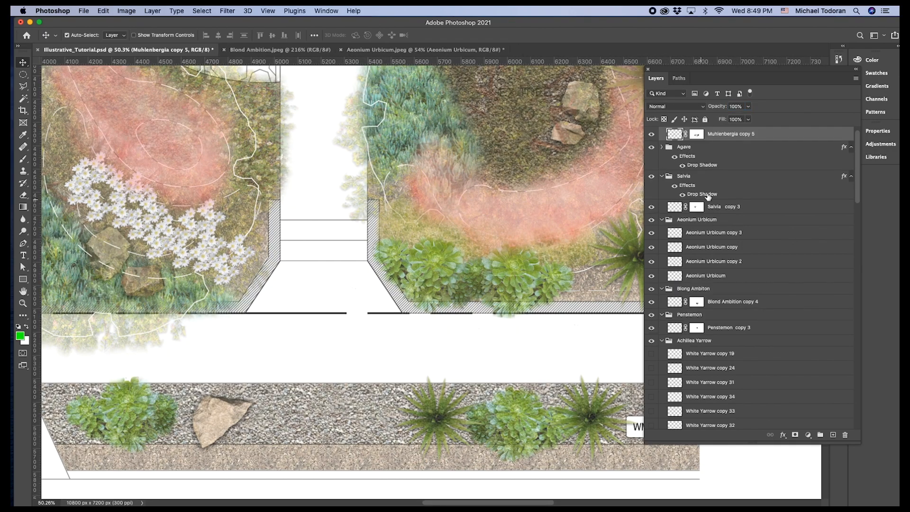
right_click(565, 245)
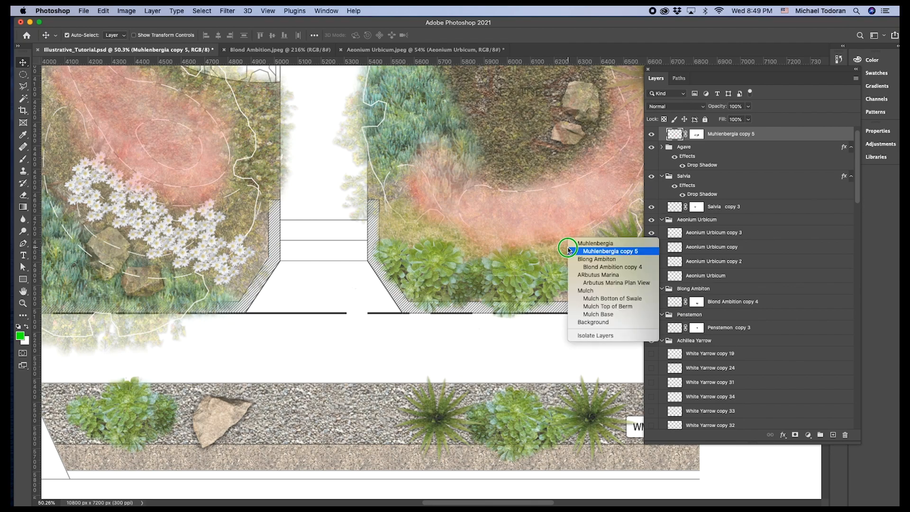
click(599, 257)
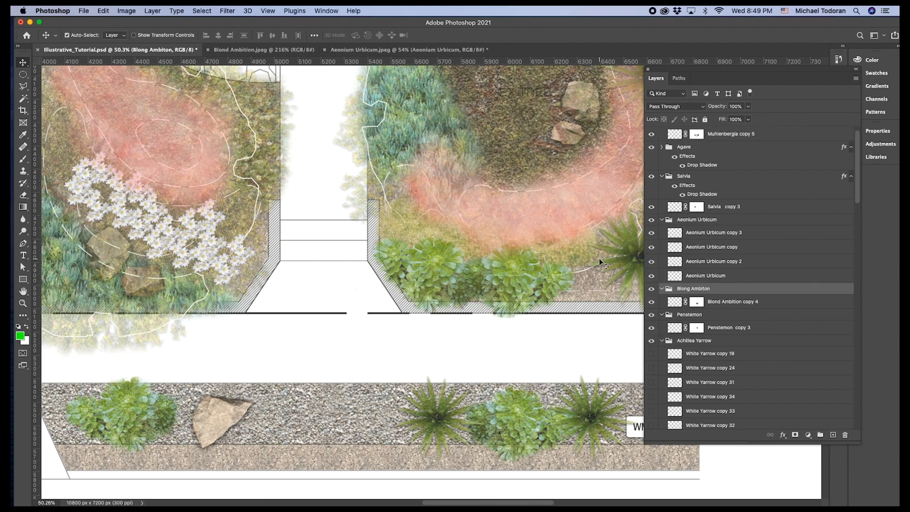
alt+click(651, 289)
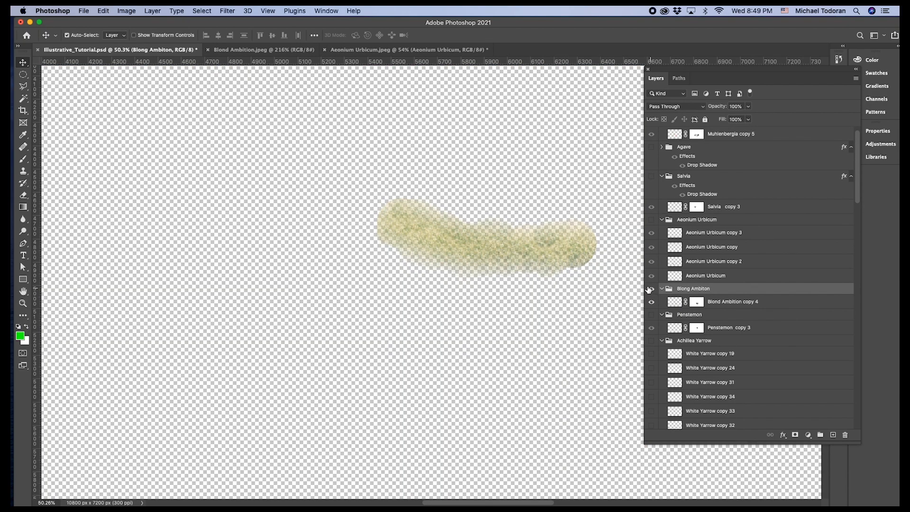
scroll(561, 252, up, 3)
alt+click(651, 289)
scroll(531, 275, down, 8)
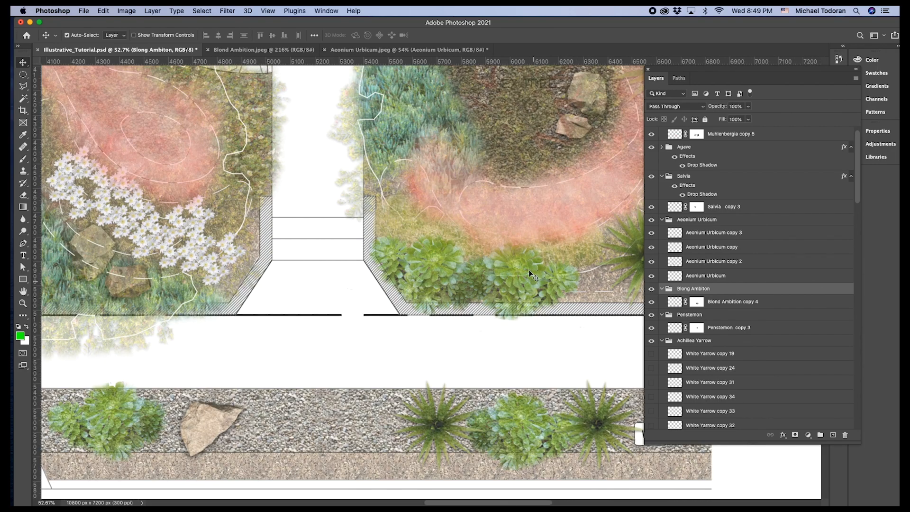
scroll(356, 227, up, 7)
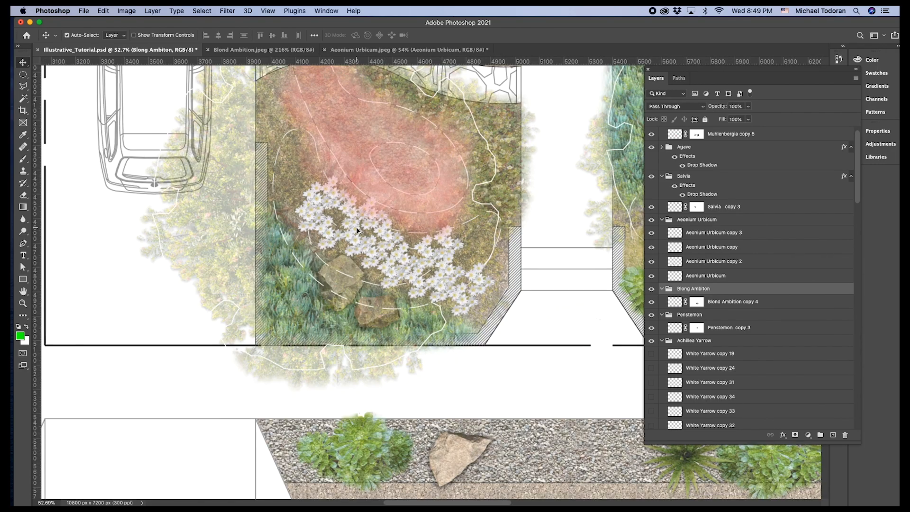
scroll(463, 302, up, 3)
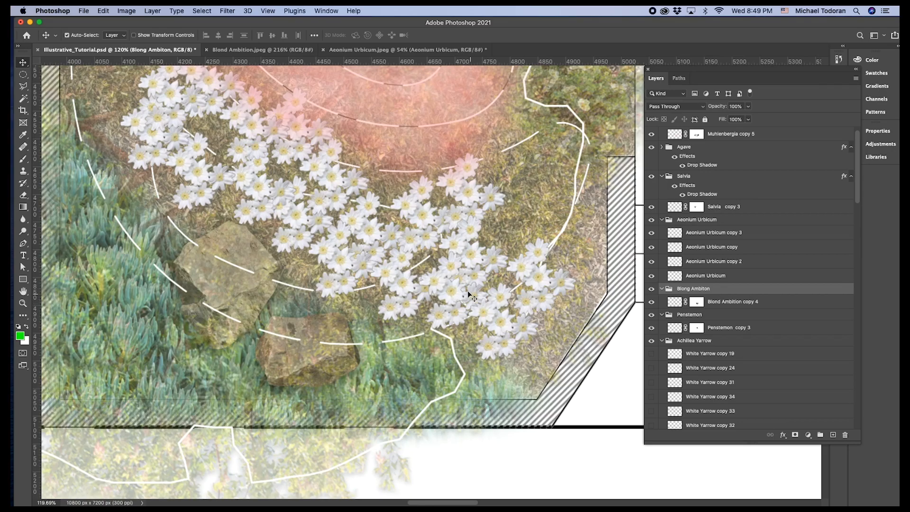
scroll(454, 266, down, 5)
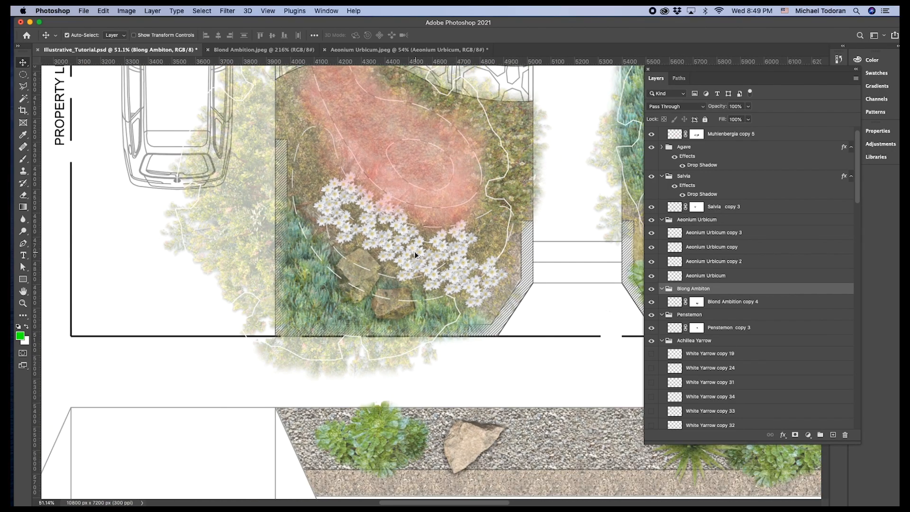